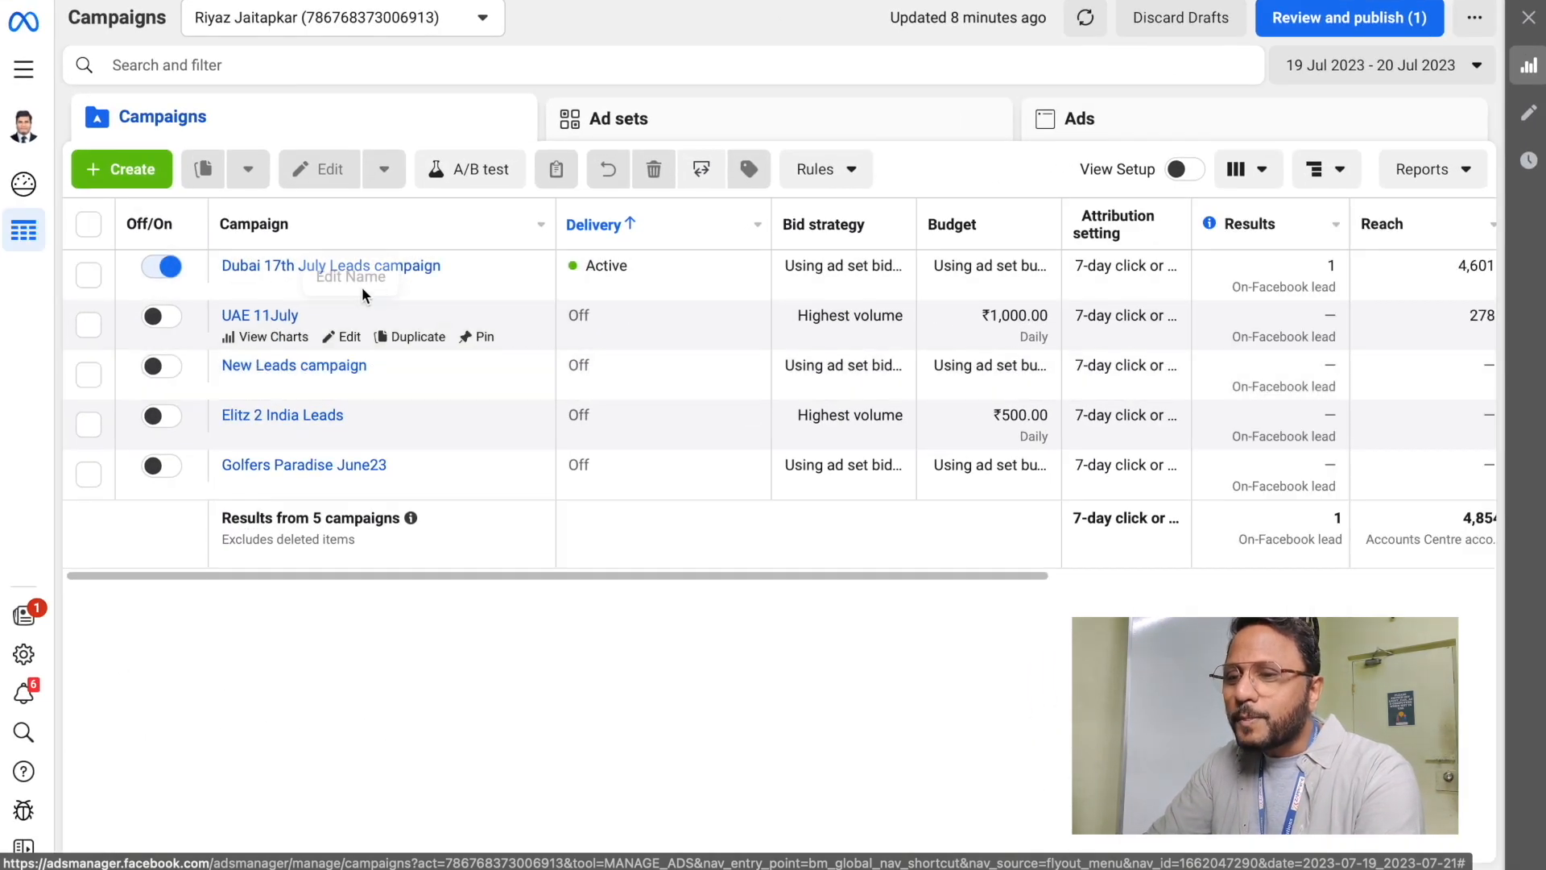
Open the Burj ad set of the Dubai 17th July Leads campaign for editing and go to its audience settings
click(359, 294)
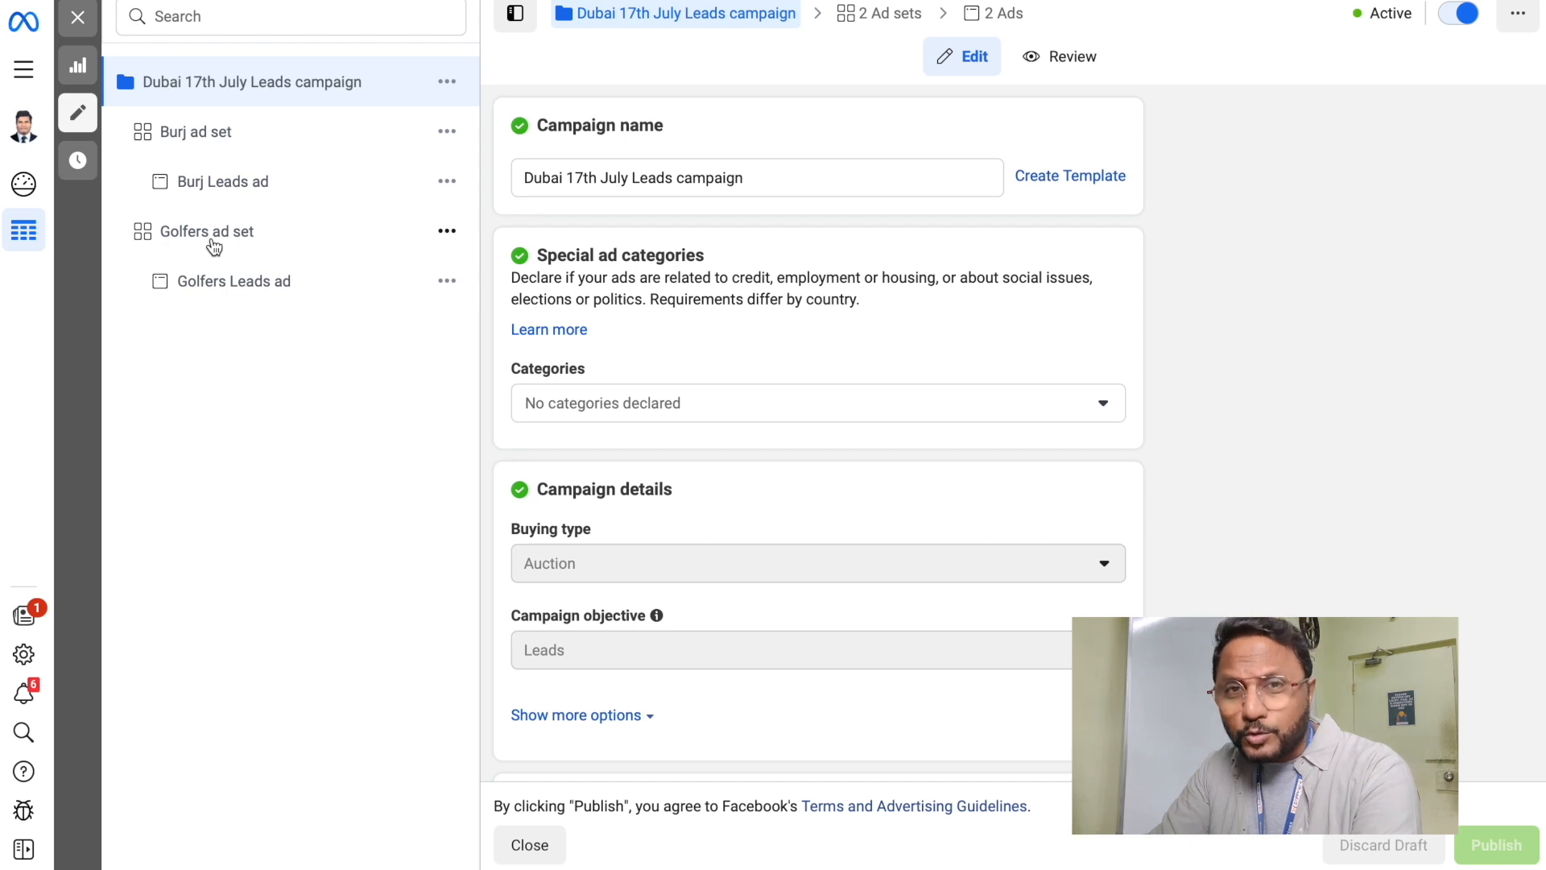
click(213, 135)
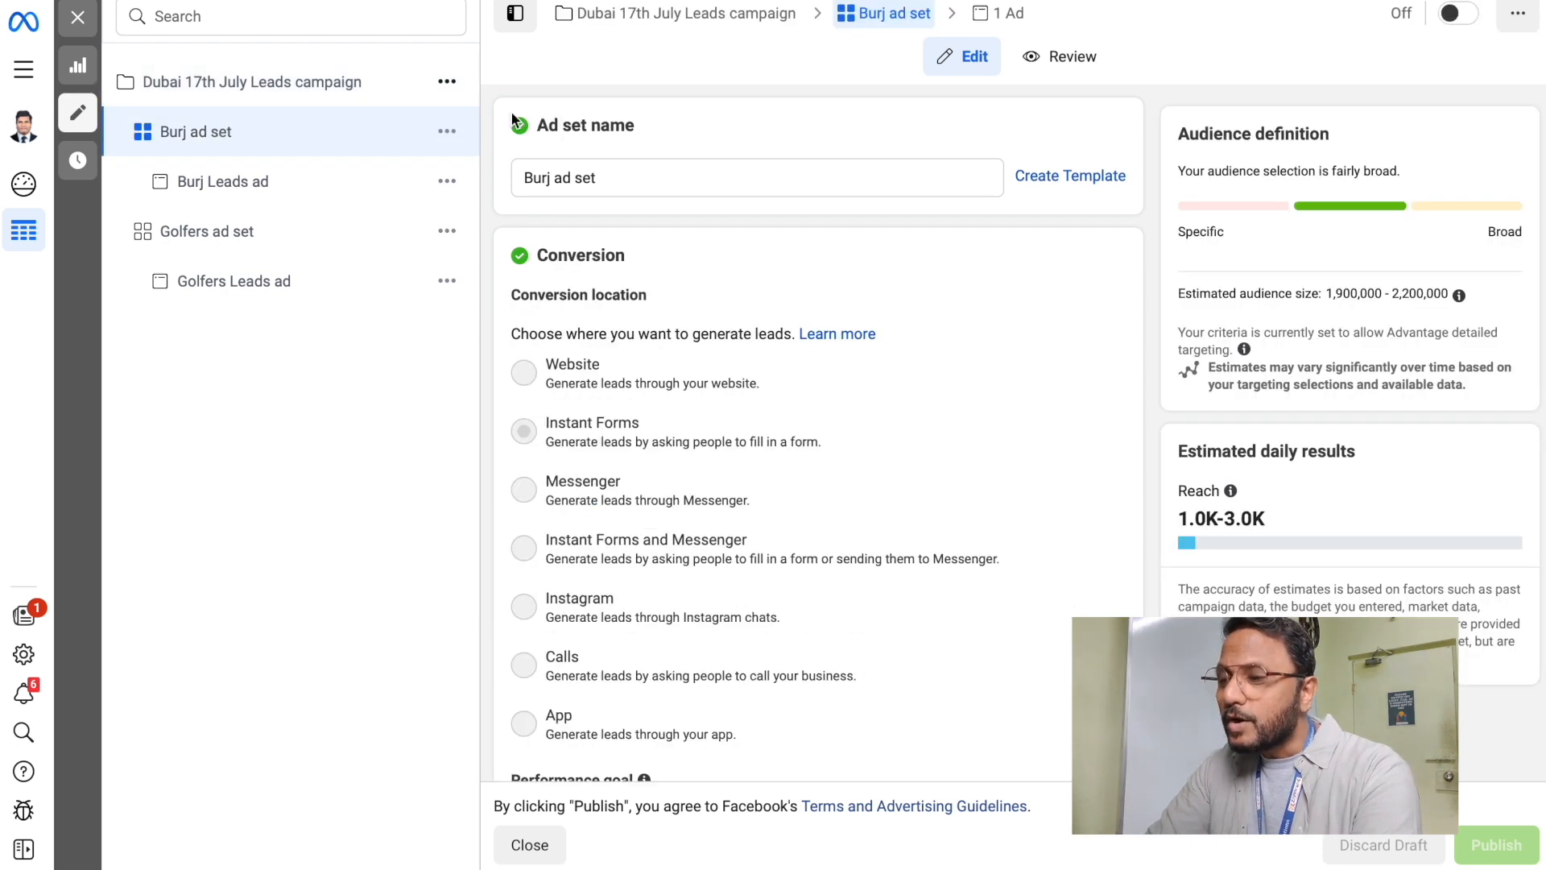
scroll(562, 491, down, 4)
scroll(562, 487, down, 10)
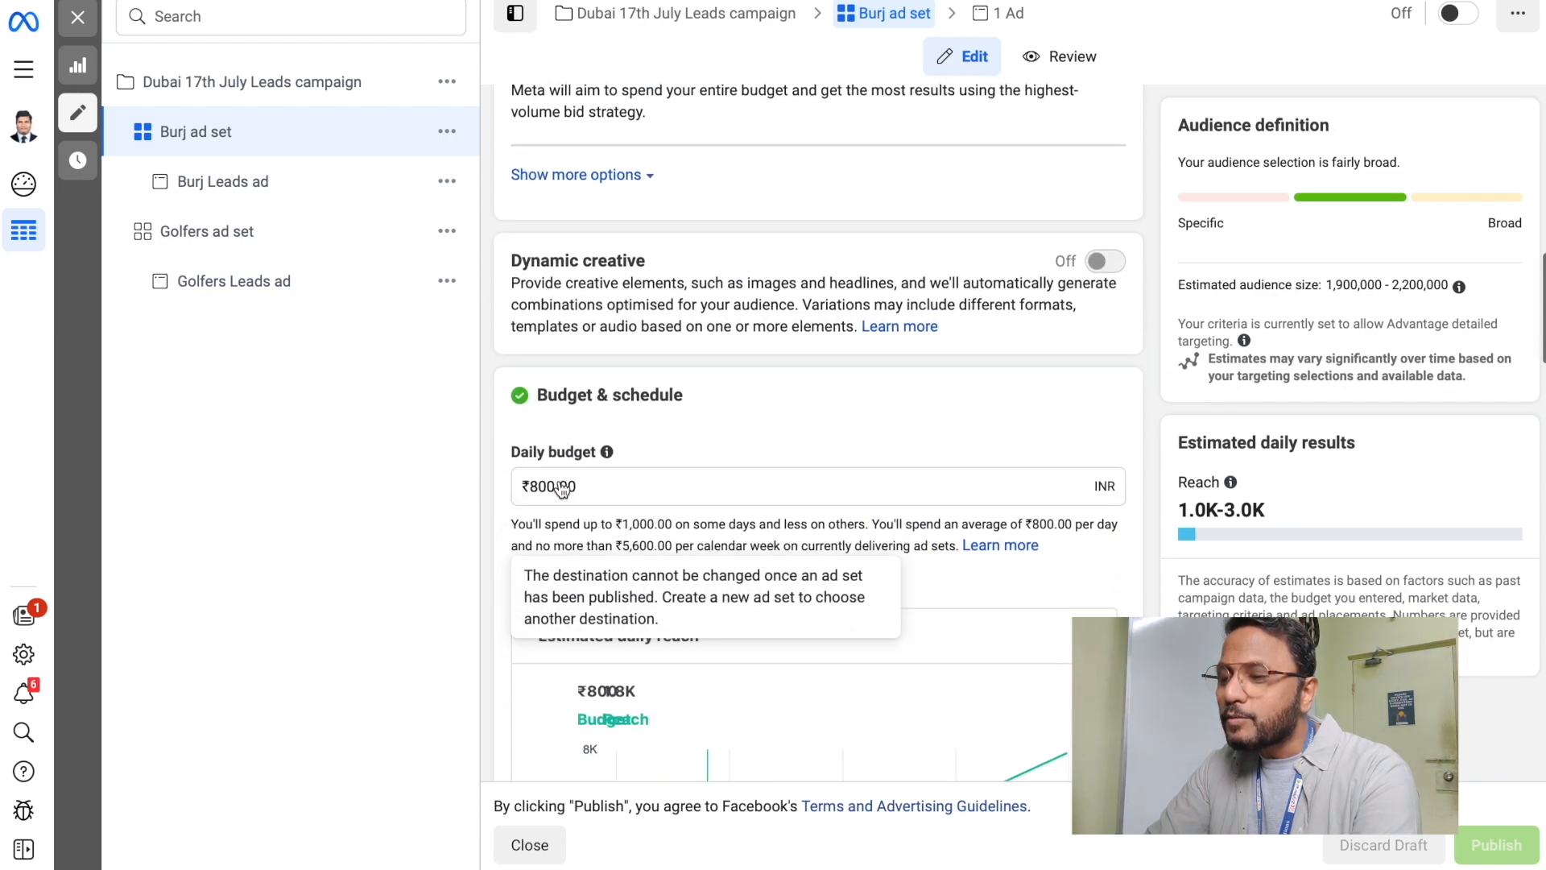
scroll(562, 489, down, 10)
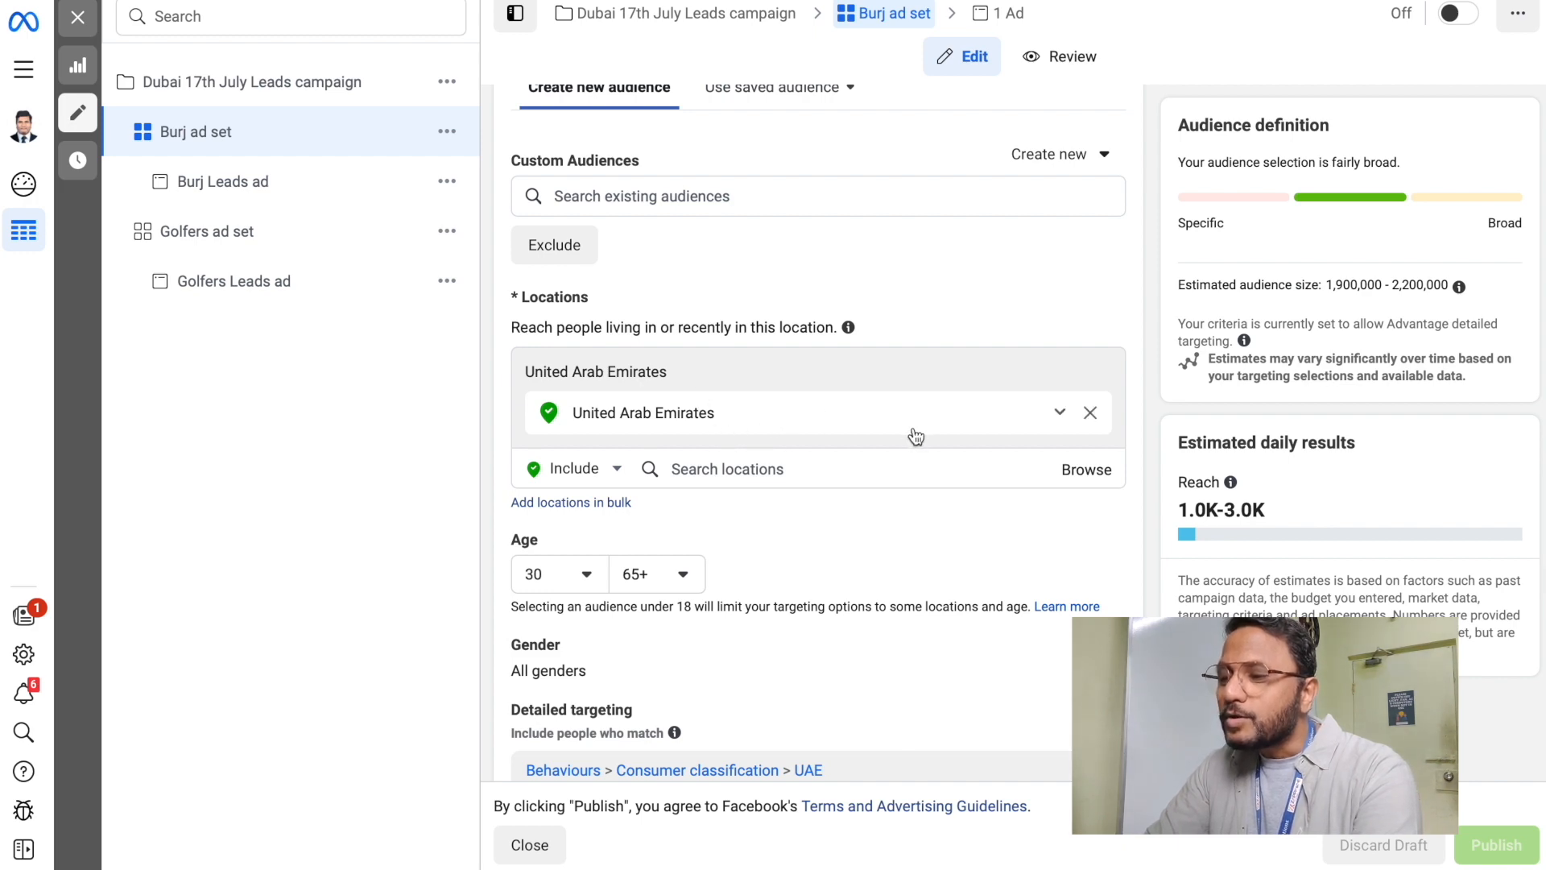
Review the Burj ad set's location, age, gender and detailed targeting settings
scroll(915, 439, down, 1)
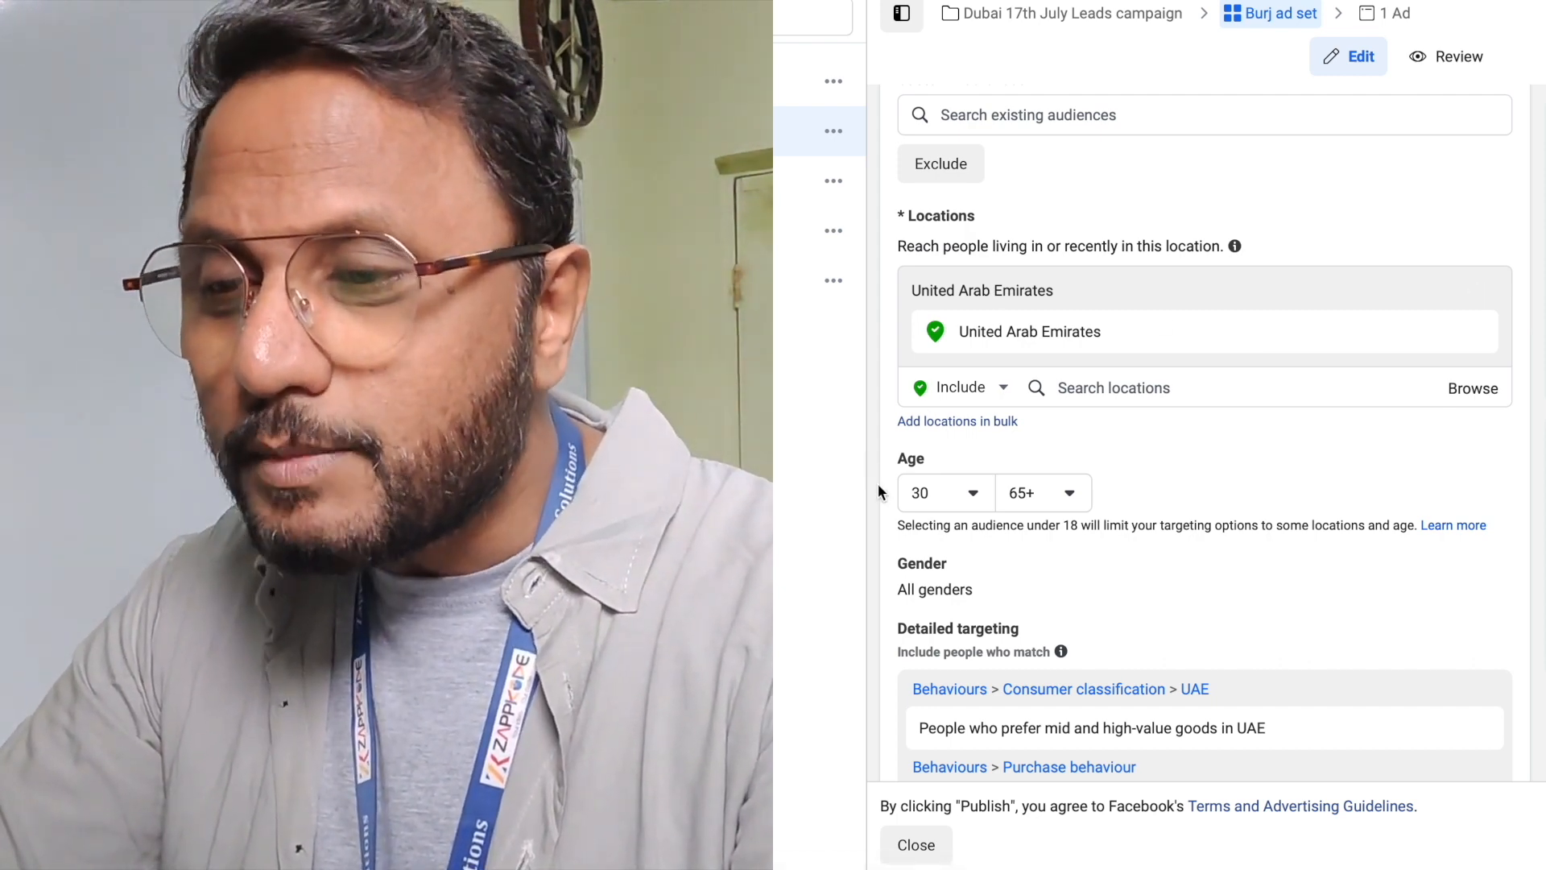
scroll(880, 491, down, 3)
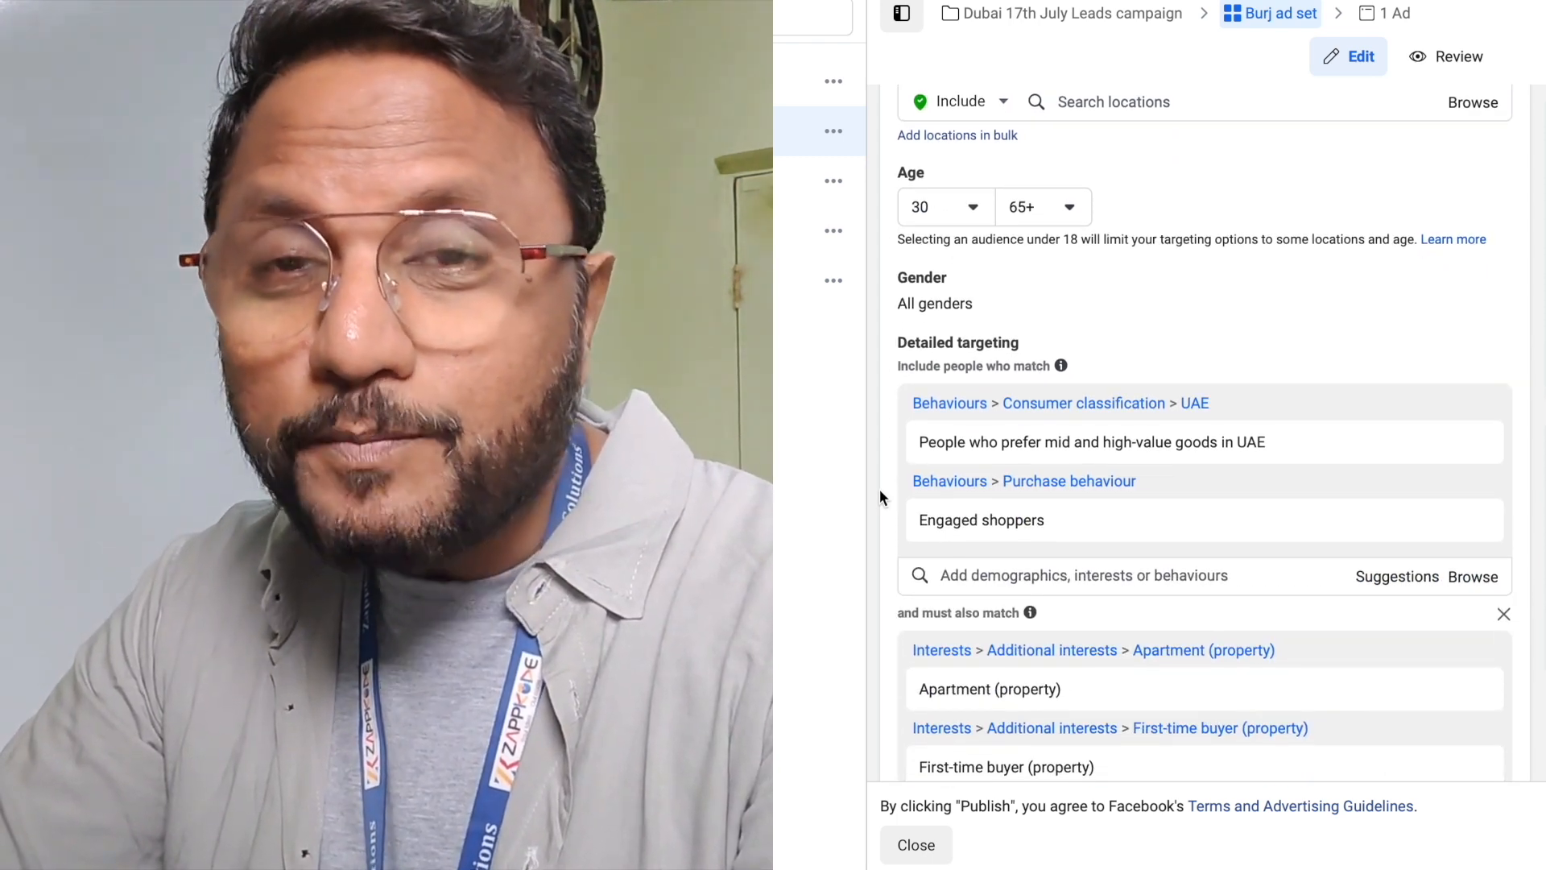
scroll(879, 490, up, 1)
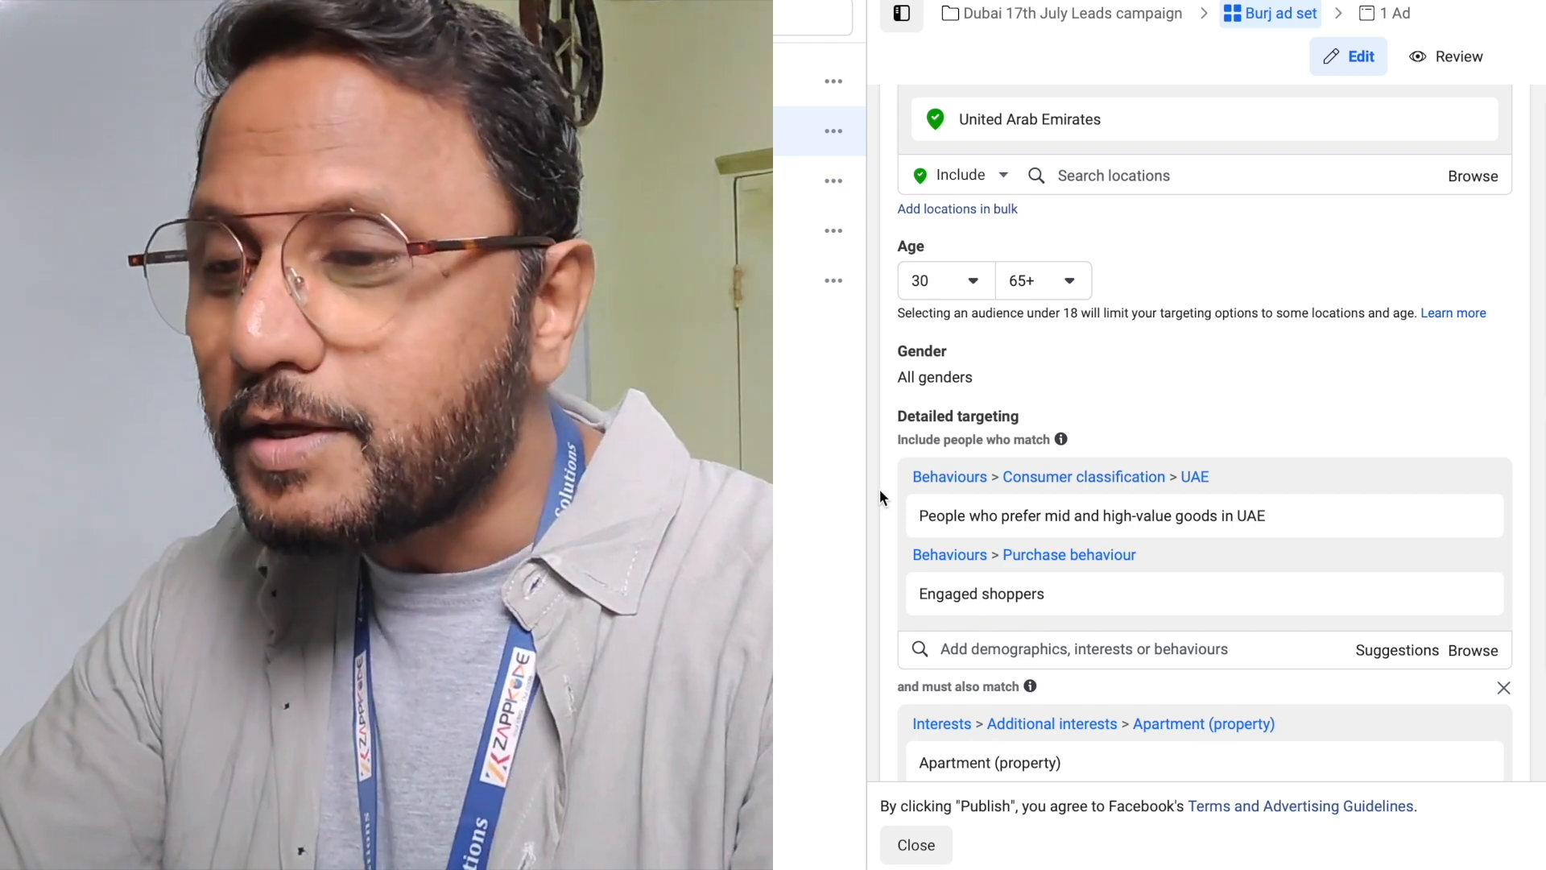
scroll(879, 489, down, 1)
scroll(879, 489, down, 5)
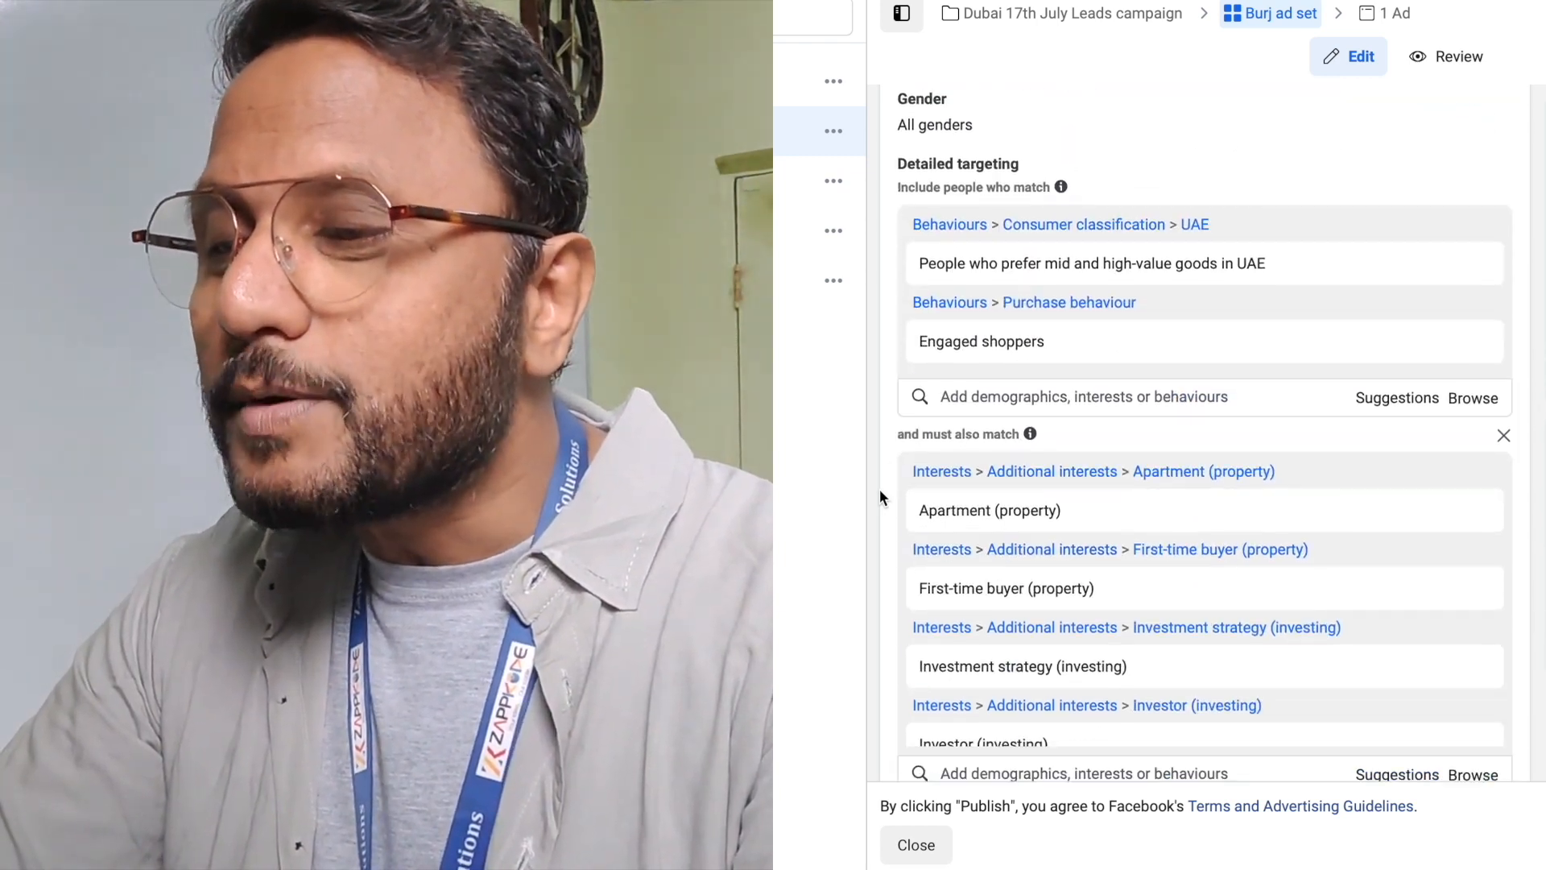
scroll(879, 489, up, 3)
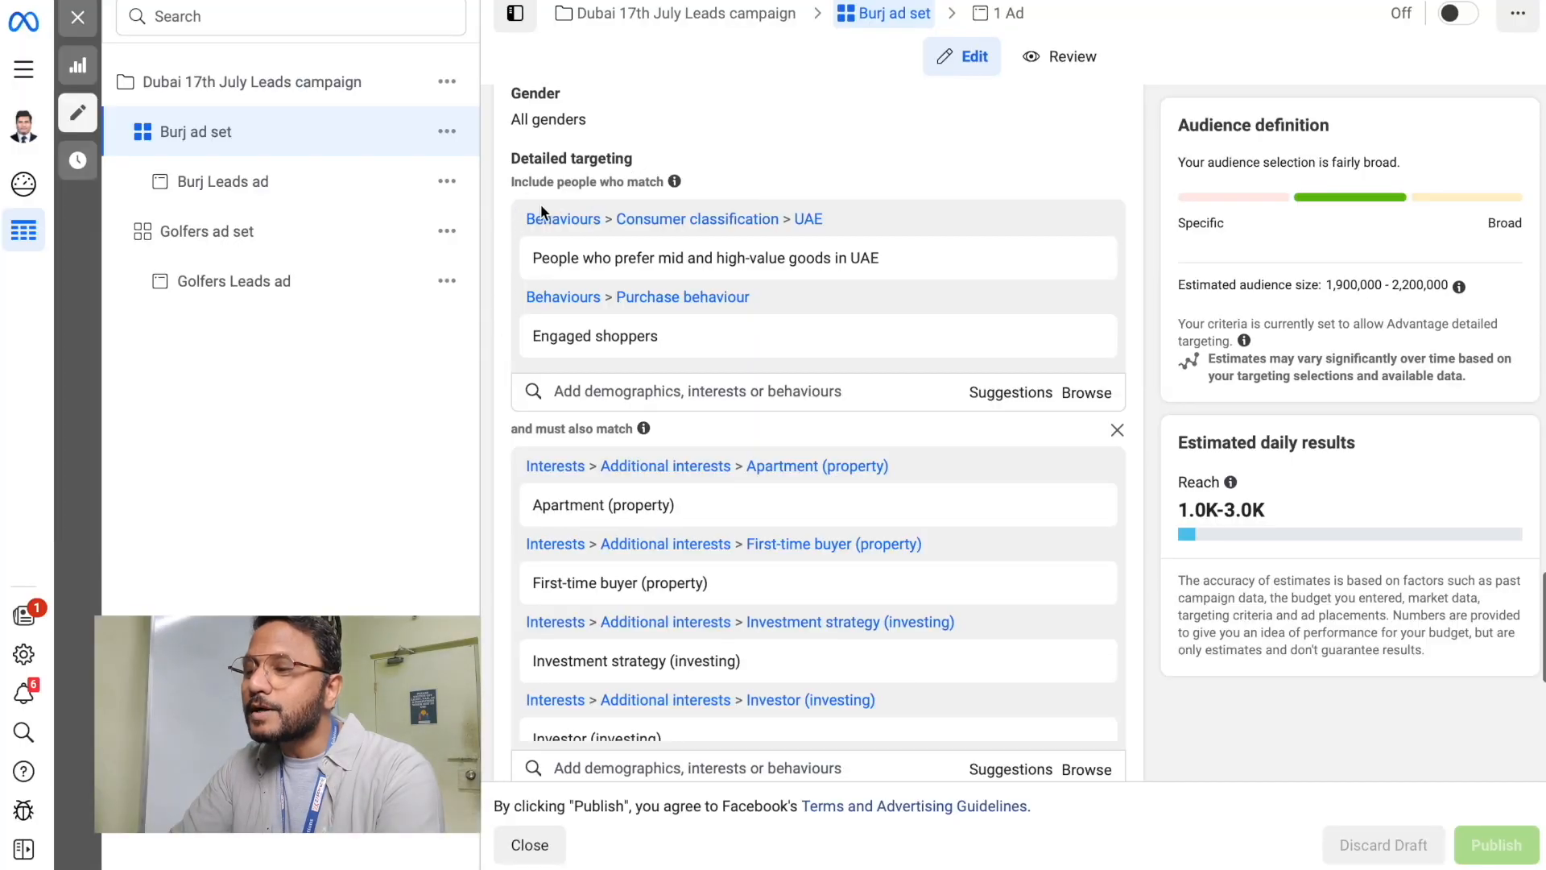
Examine the included behaviours, the interests people must also match, and the Advantage detailed targeting option
mouse_move(596, 262)
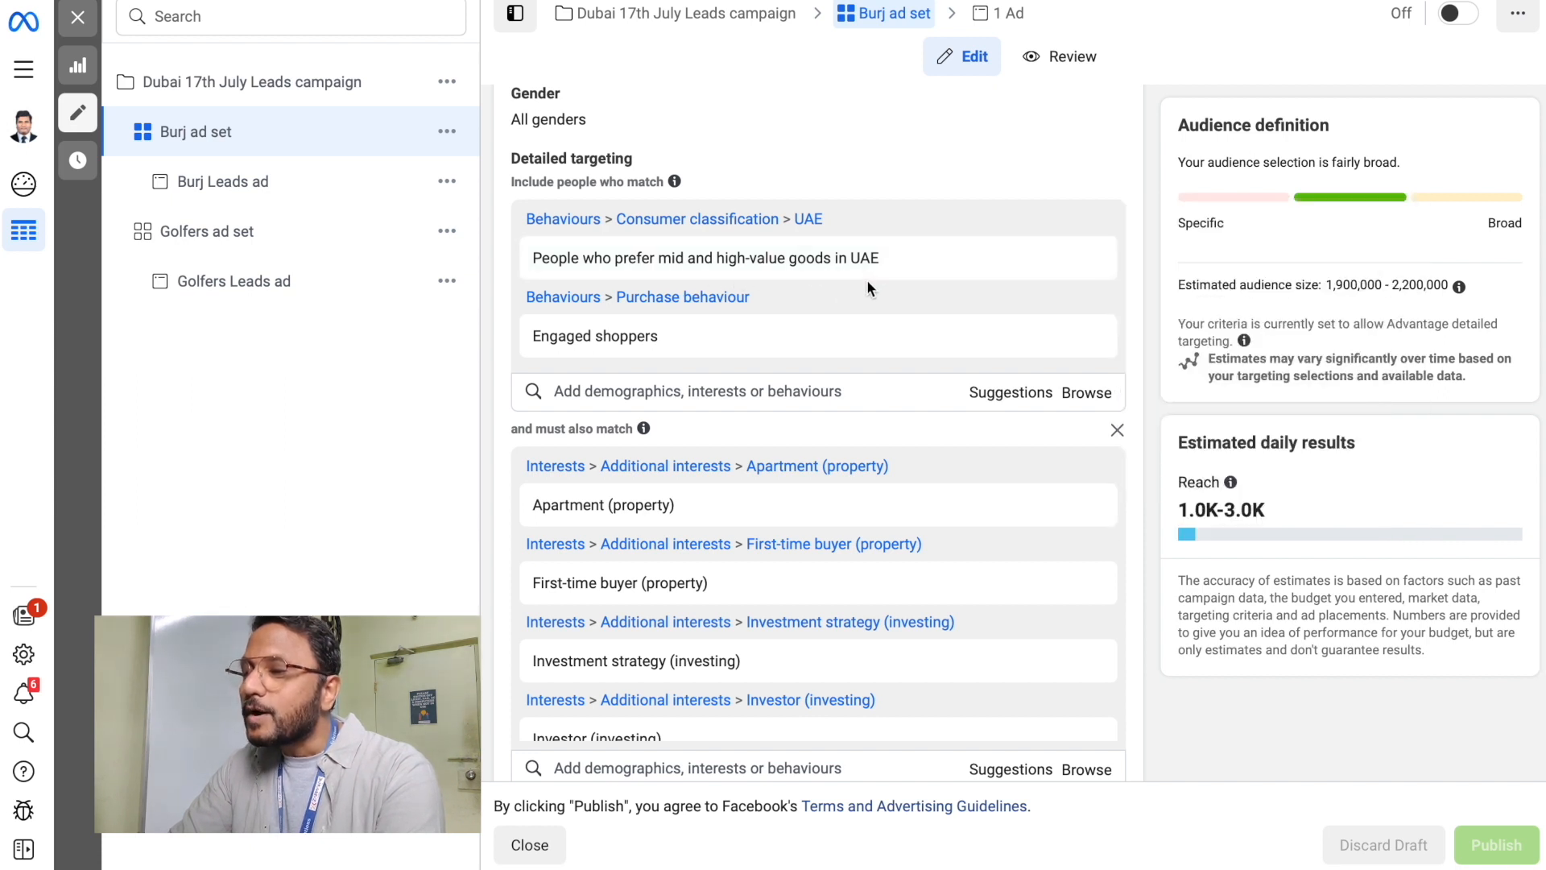
mouse_move(571, 340)
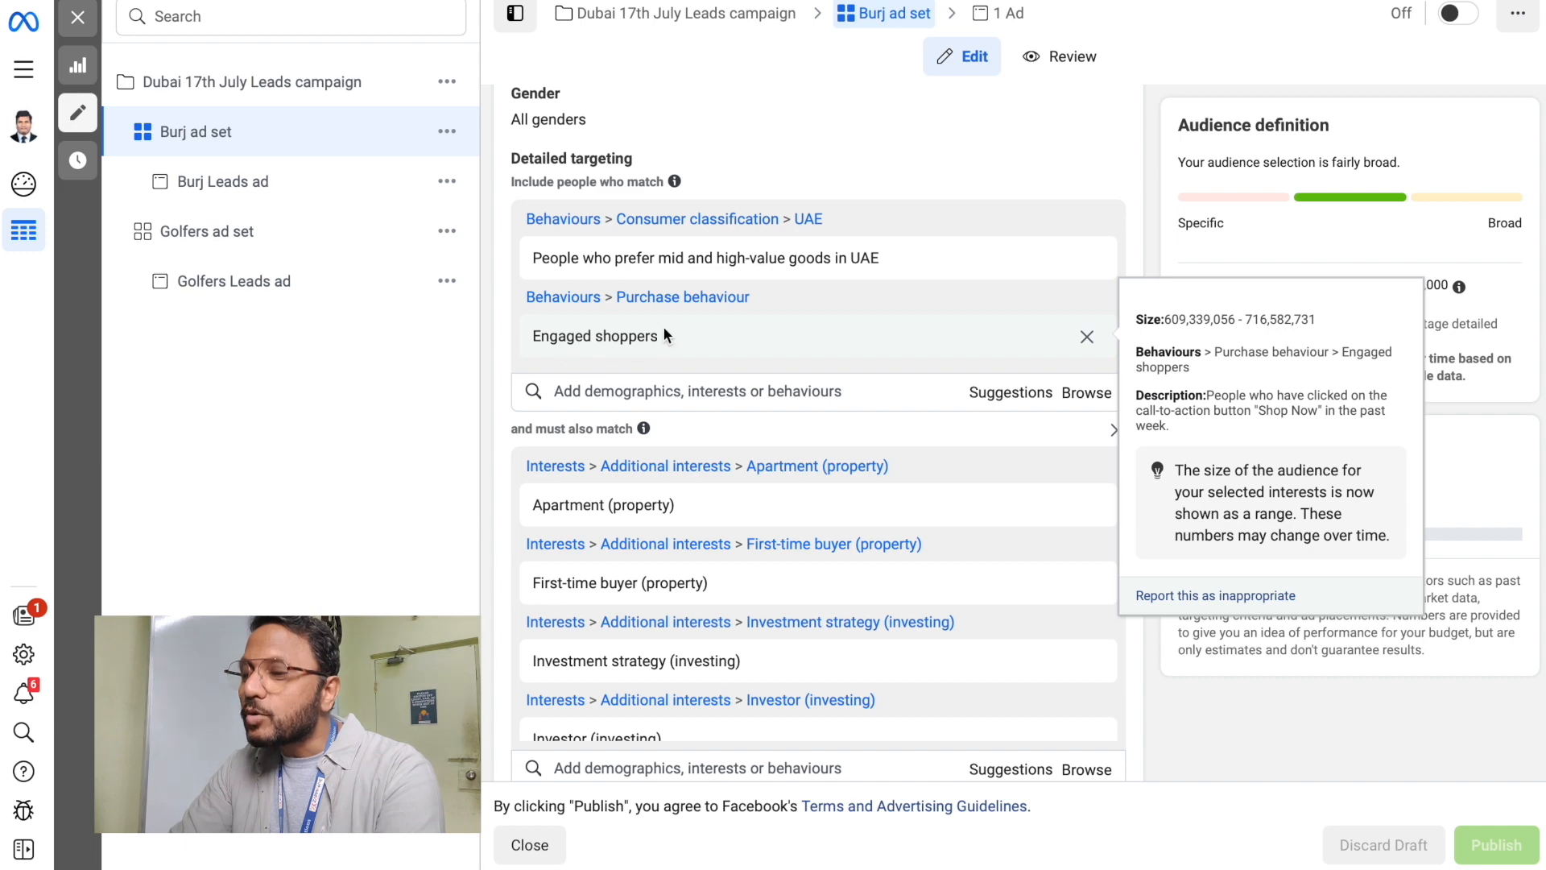
mouse_move(937, 278)
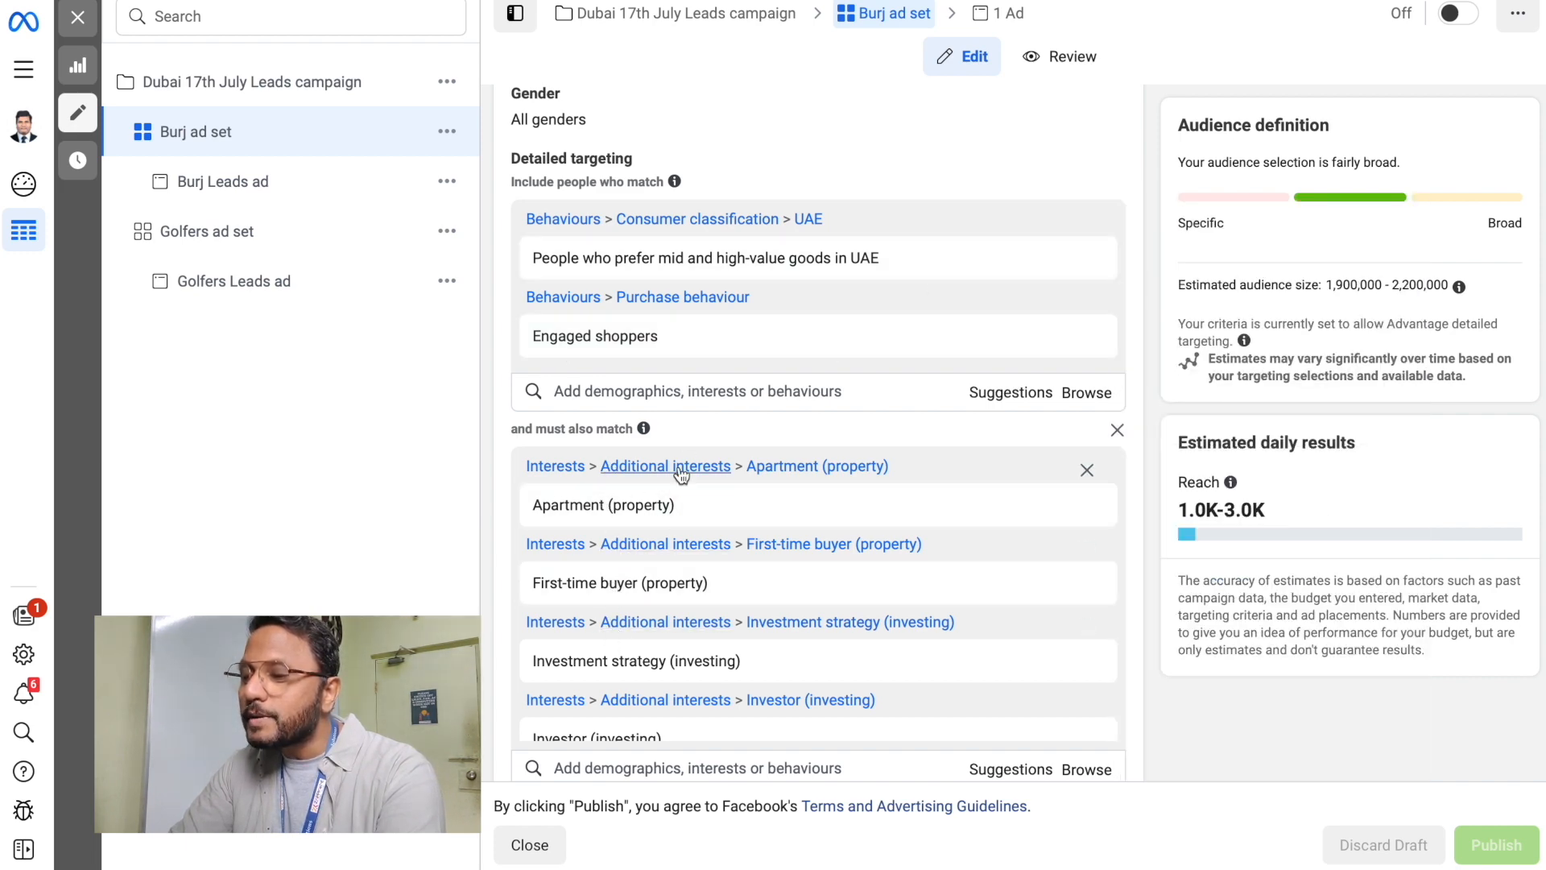
mouse_move(657, 663)
scroll(657, 663, down, 4)
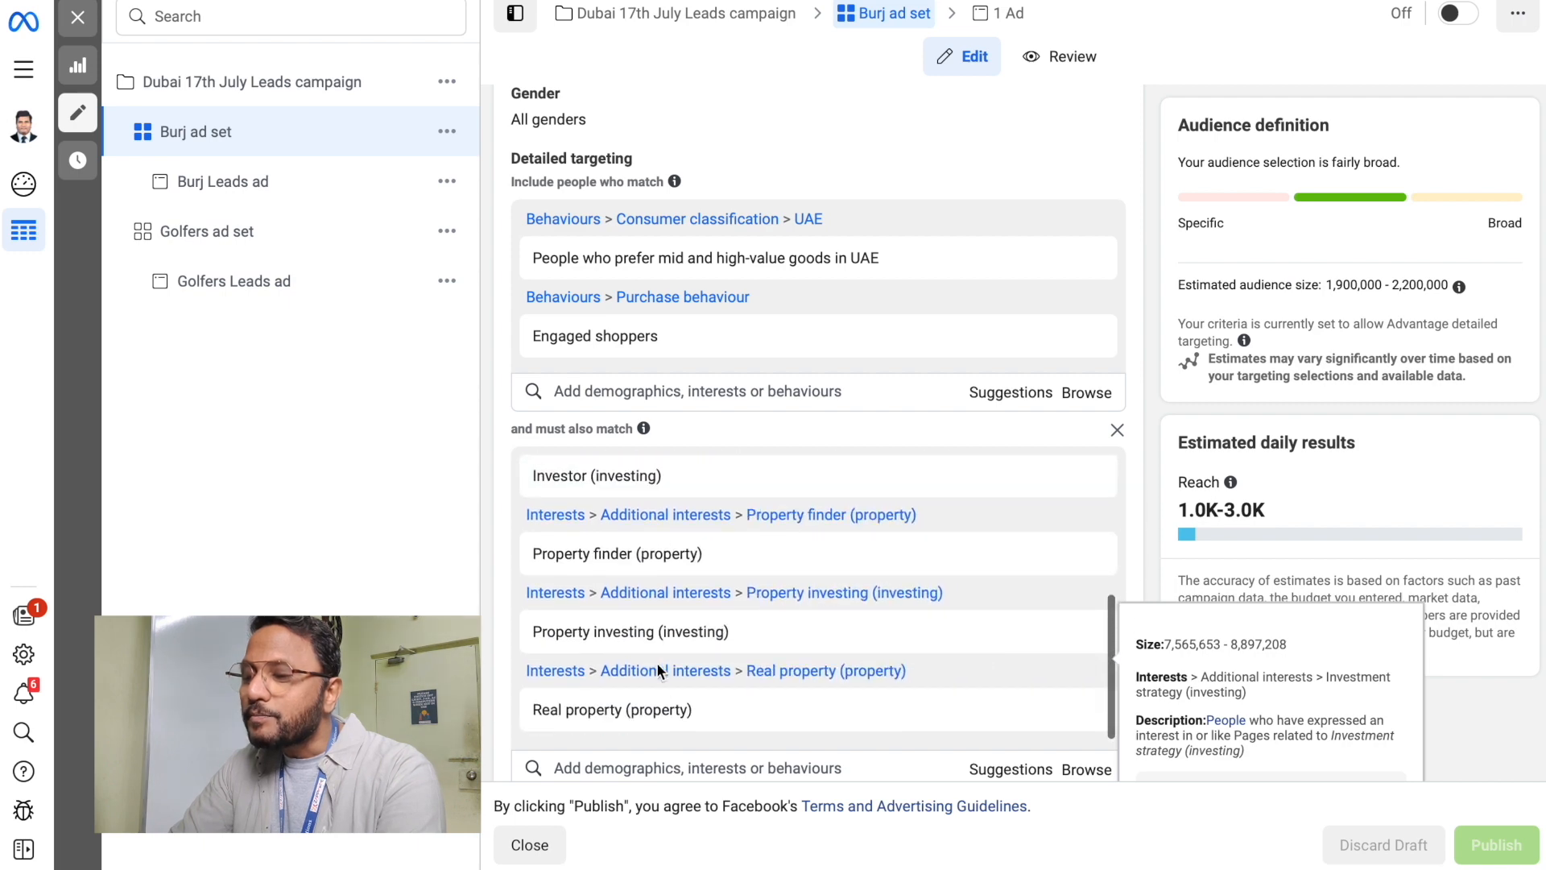
scroll(504, 590, down, 3)
scroll(504, 589, down, 2)
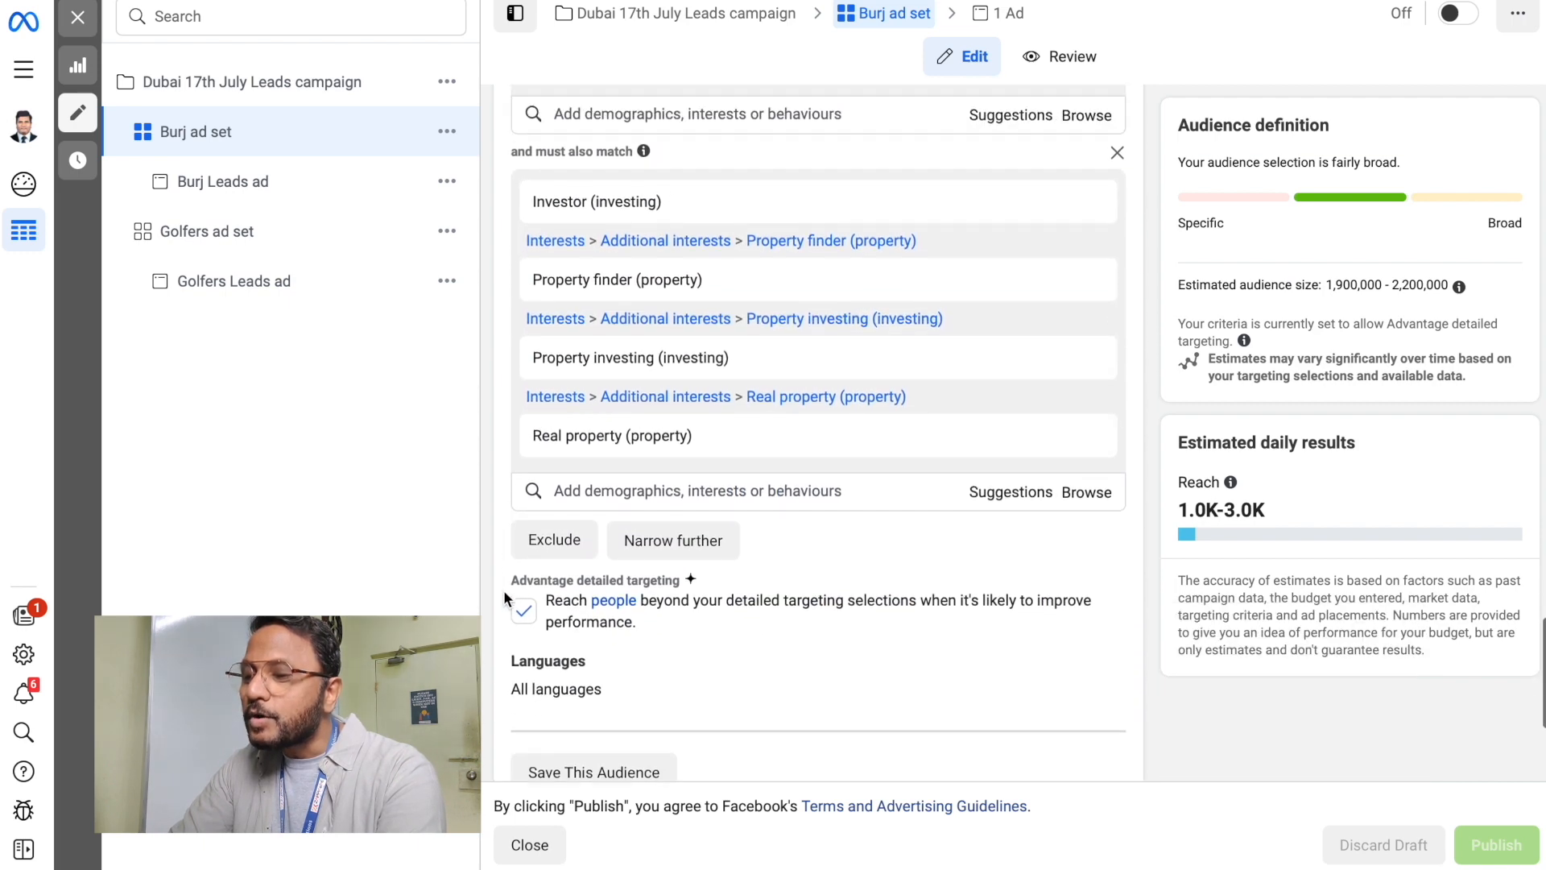
mouse_move(533, 457)
scroll(533, 457, up, 8)
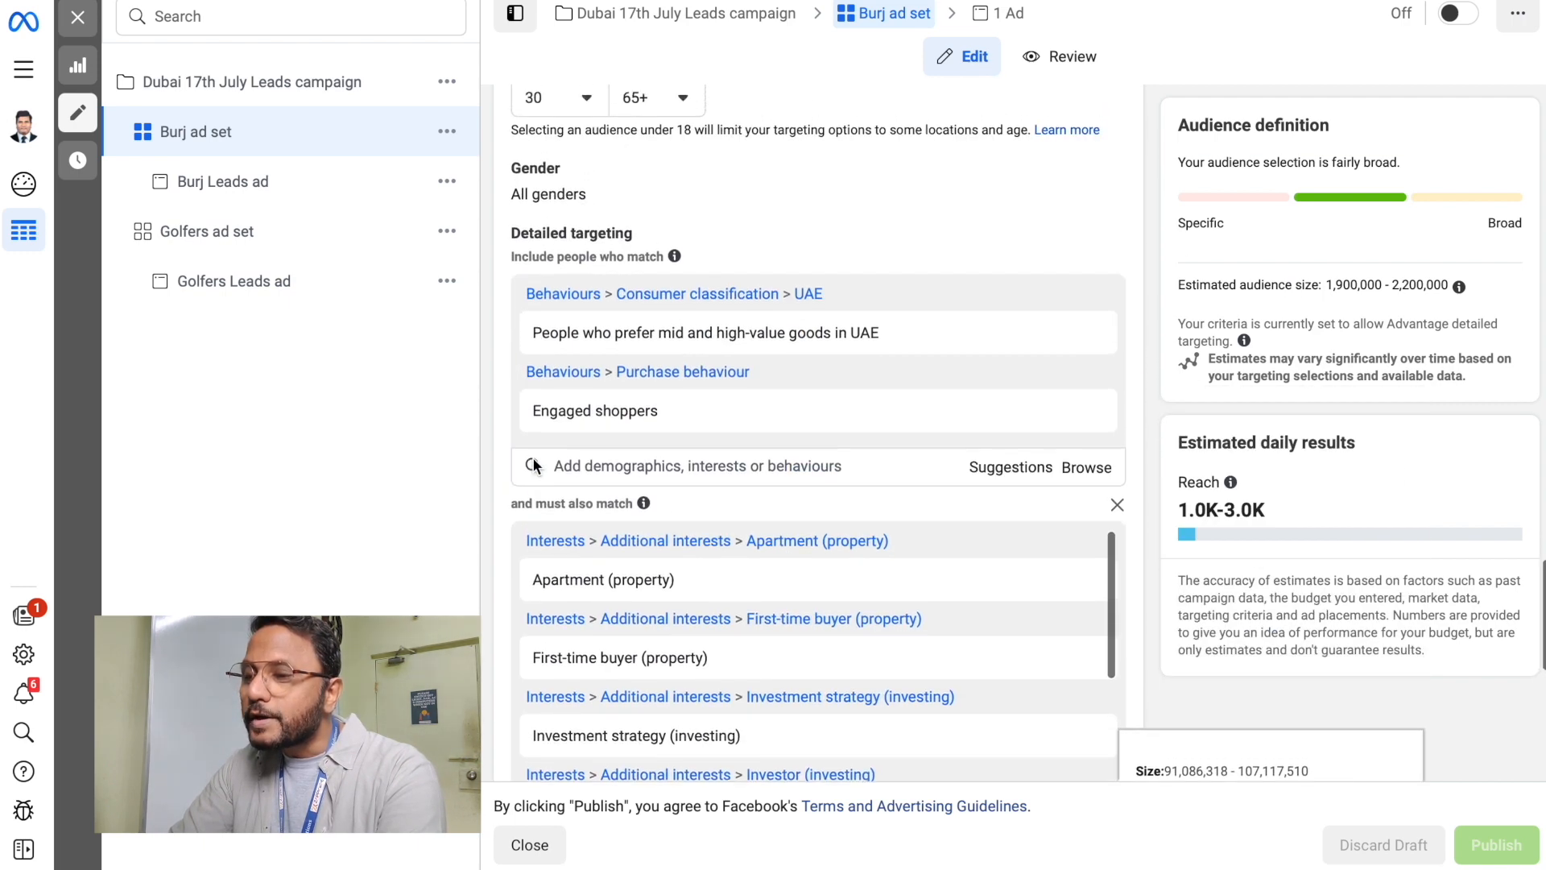
Browse the detailed targeting categories under Behaviours and expand Consumer classification
mouse_move(563, 481)
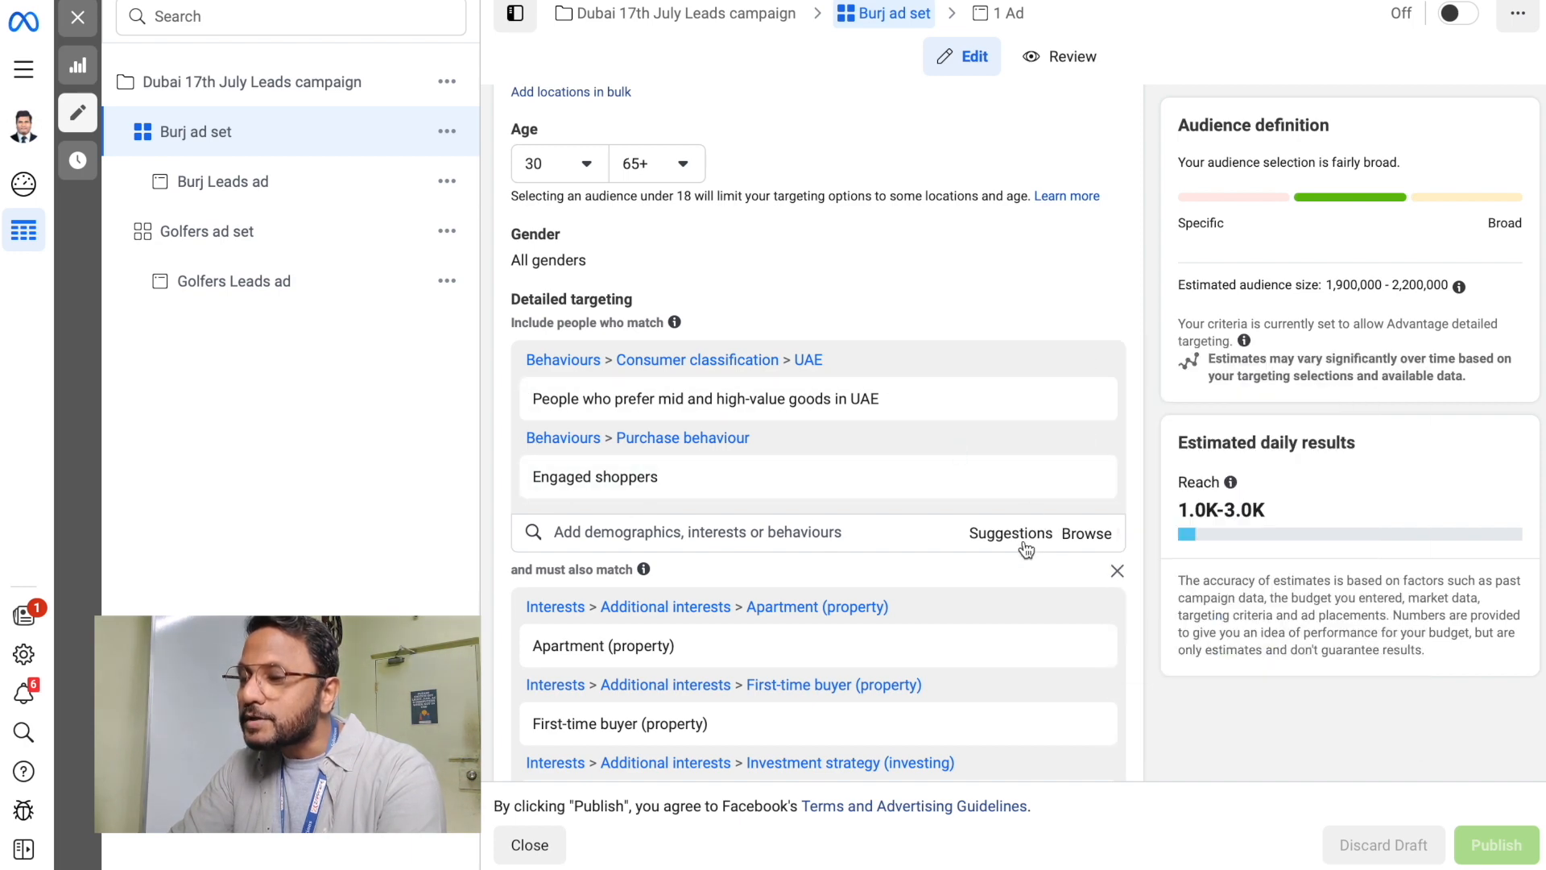
click(1090, 535)
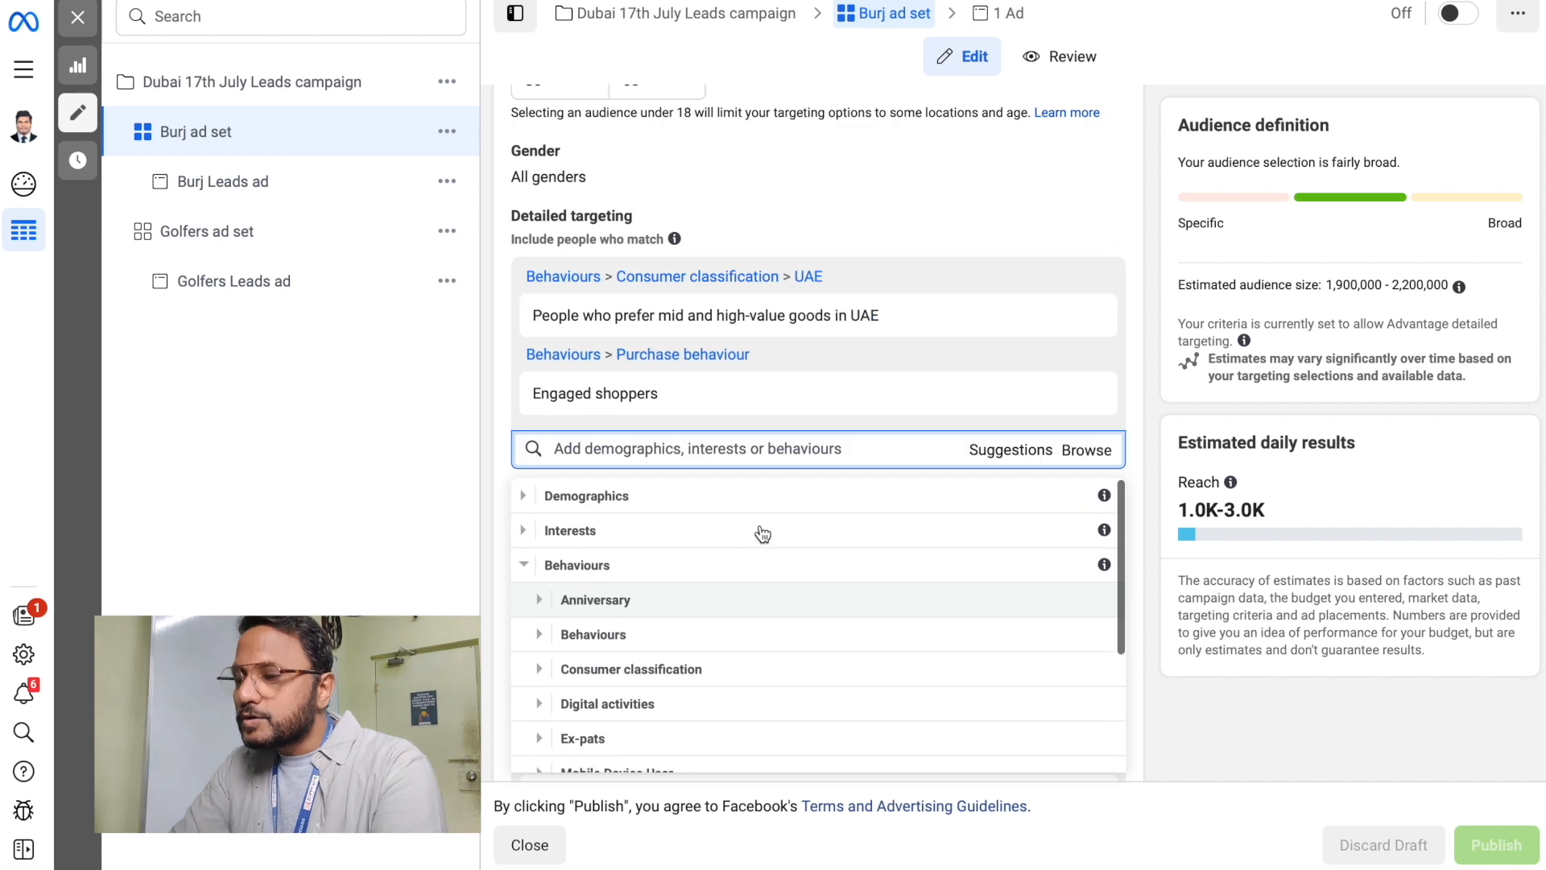
click(1079, 451)
click(1079, 451)
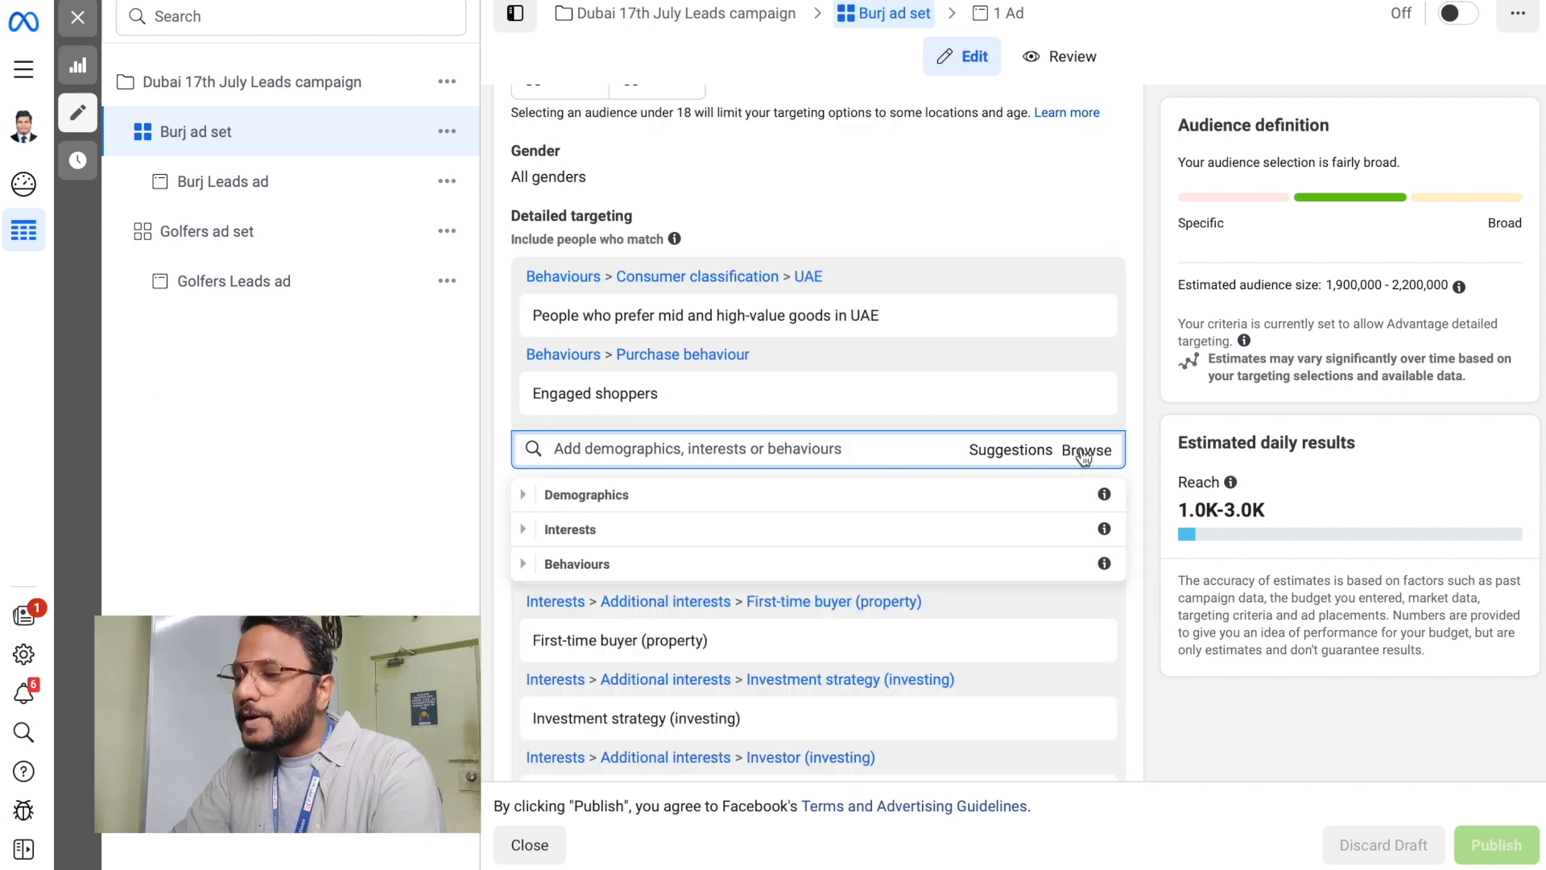
click(652, 568)
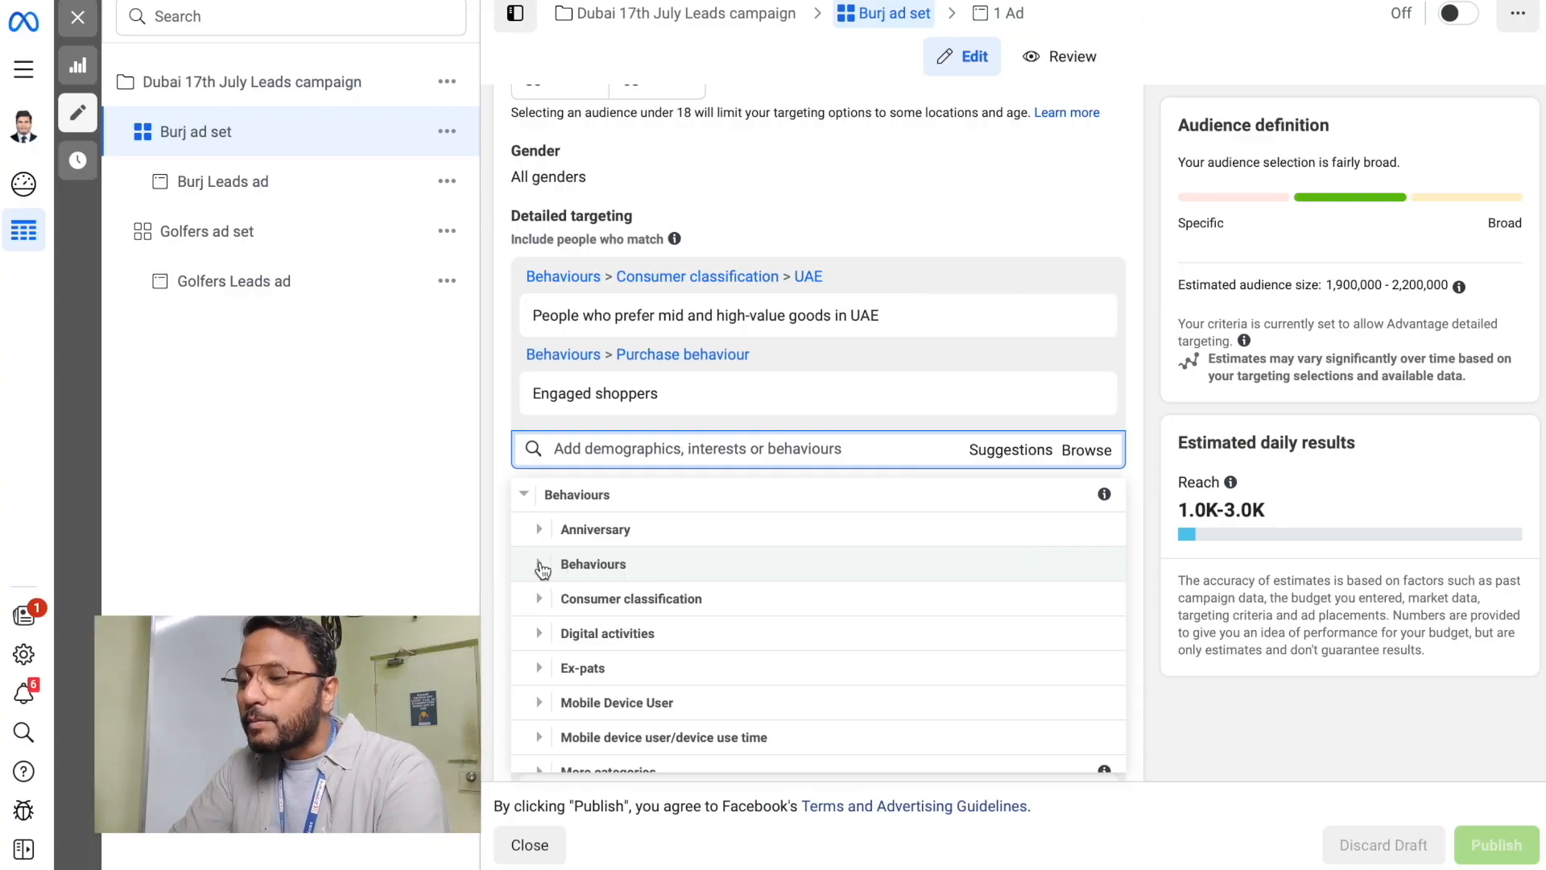
click(1091, 454)
click(1086, 453)
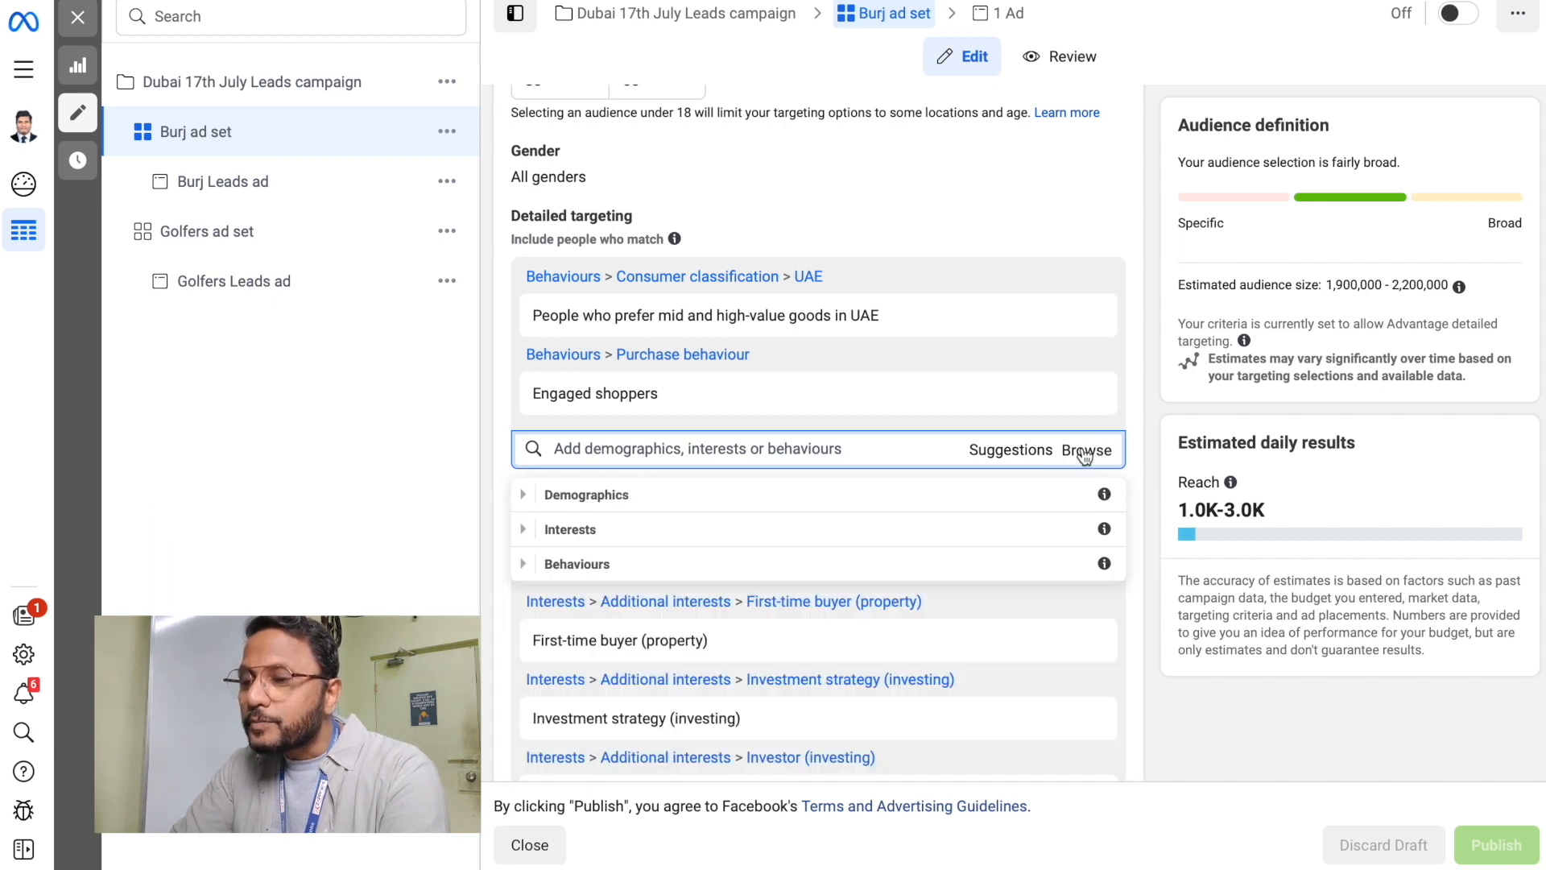
click(529, 566)
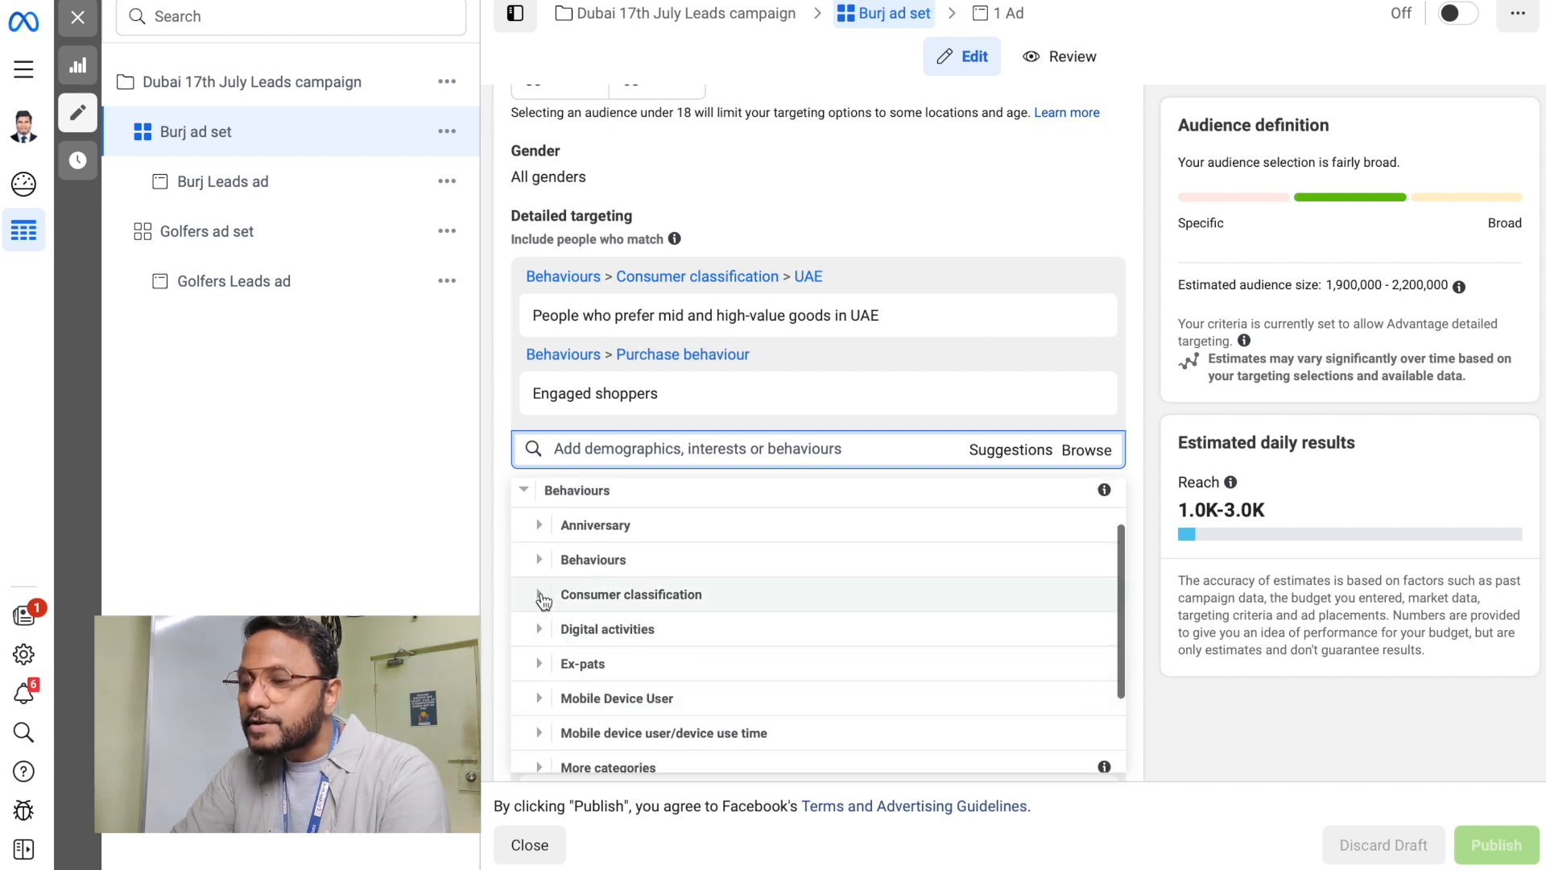
click(542, 597)
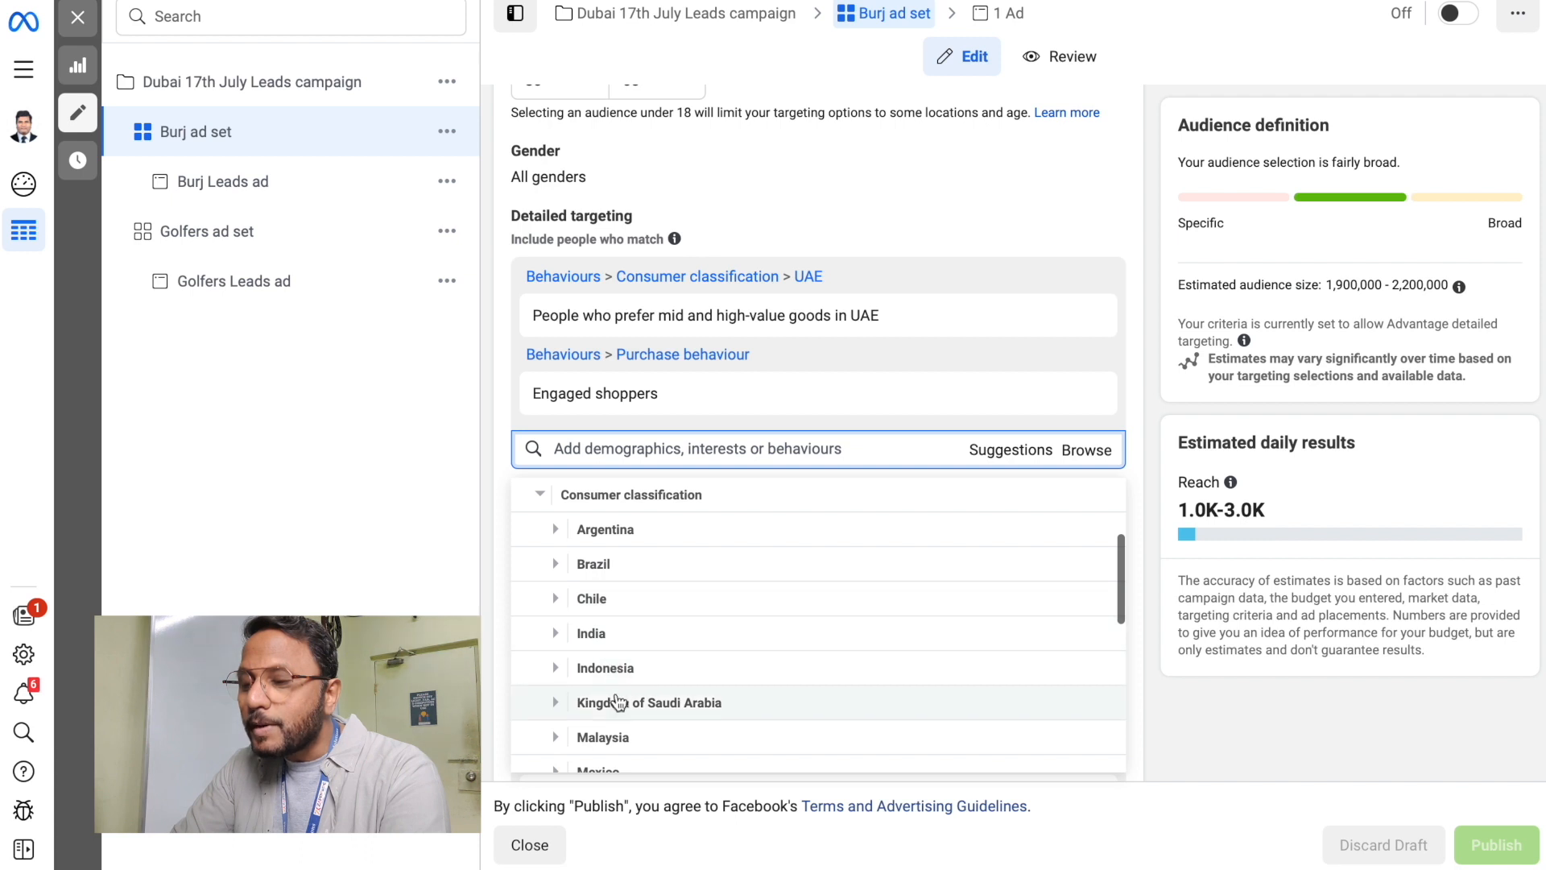
Look through the countries offered under Consumer classification to find UAE
scroll(618, 705, down, 1)
scroll(618, 705, up, 1)
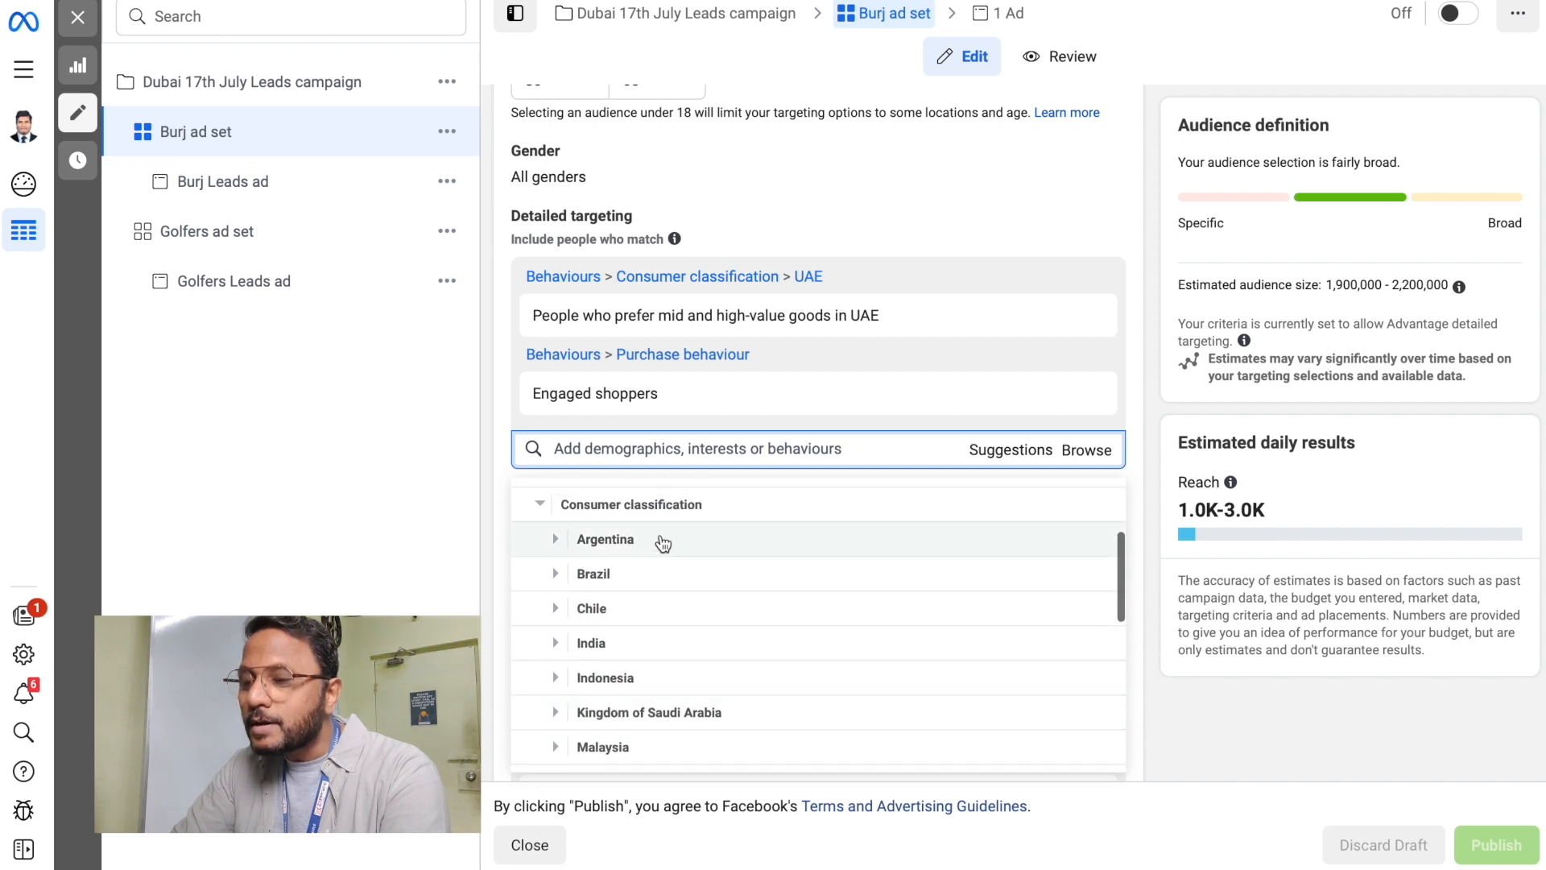
scroll(614, 630, down, 4)
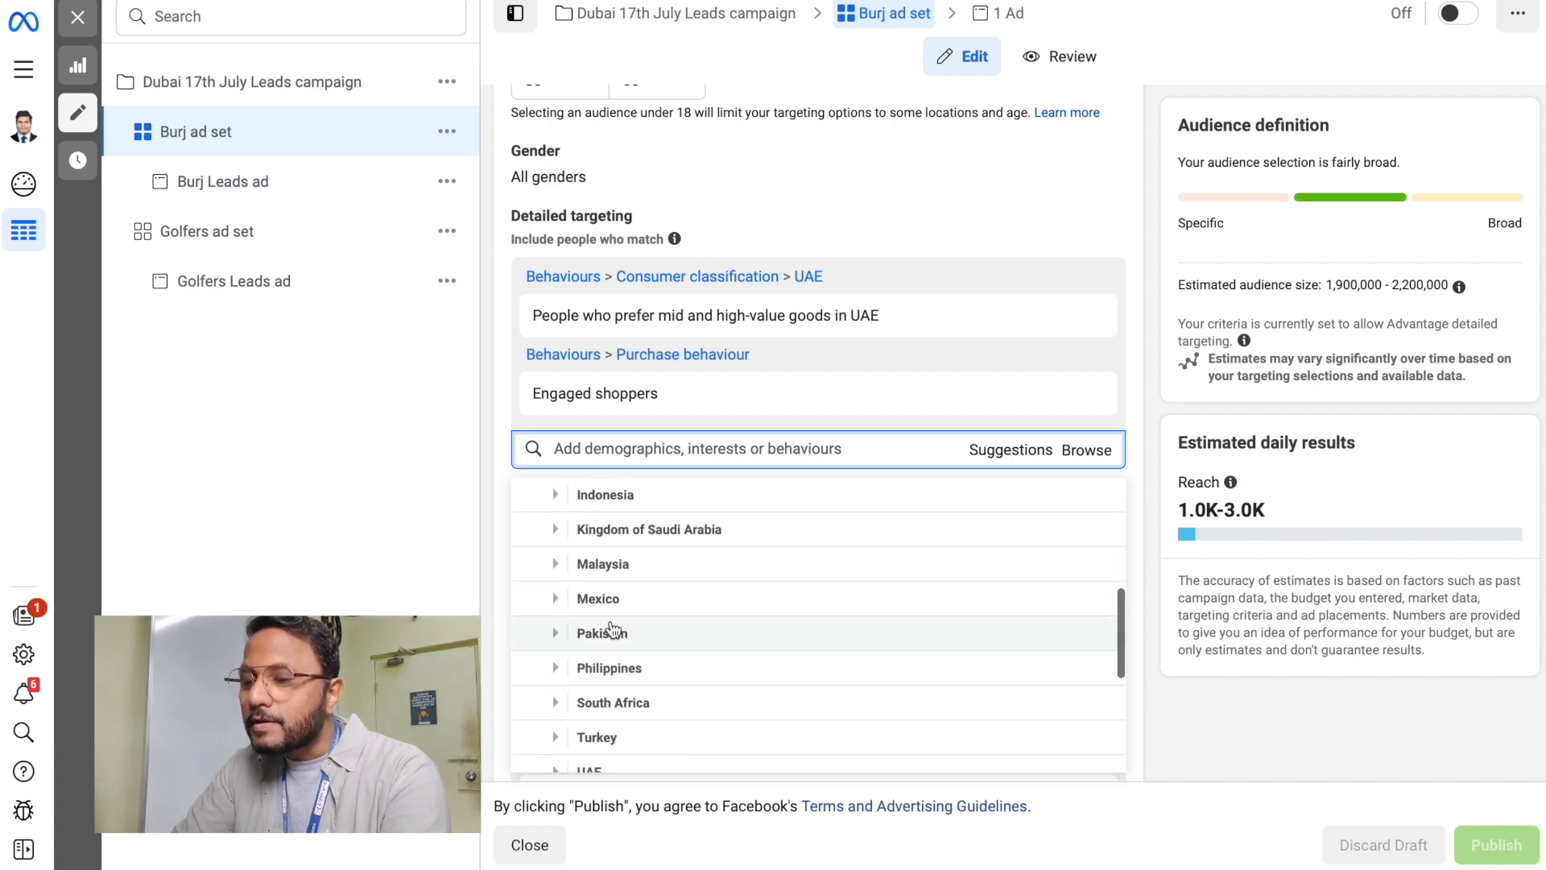
scroll(653, 599, up, 3)
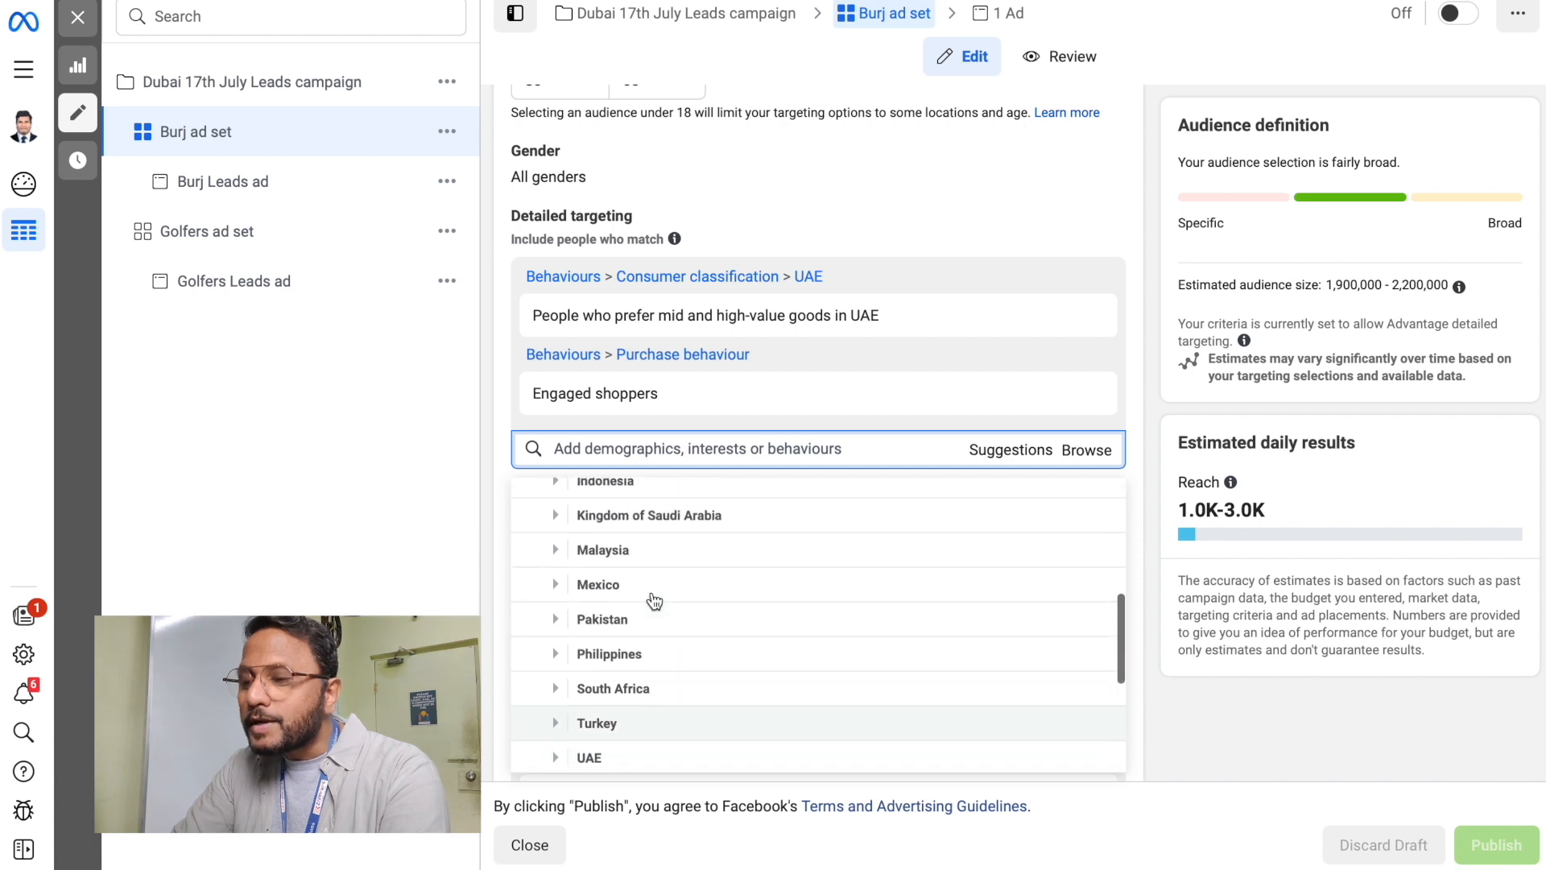
scroll(654, 602, up, 1)
scroll(654, 602, up, 1)
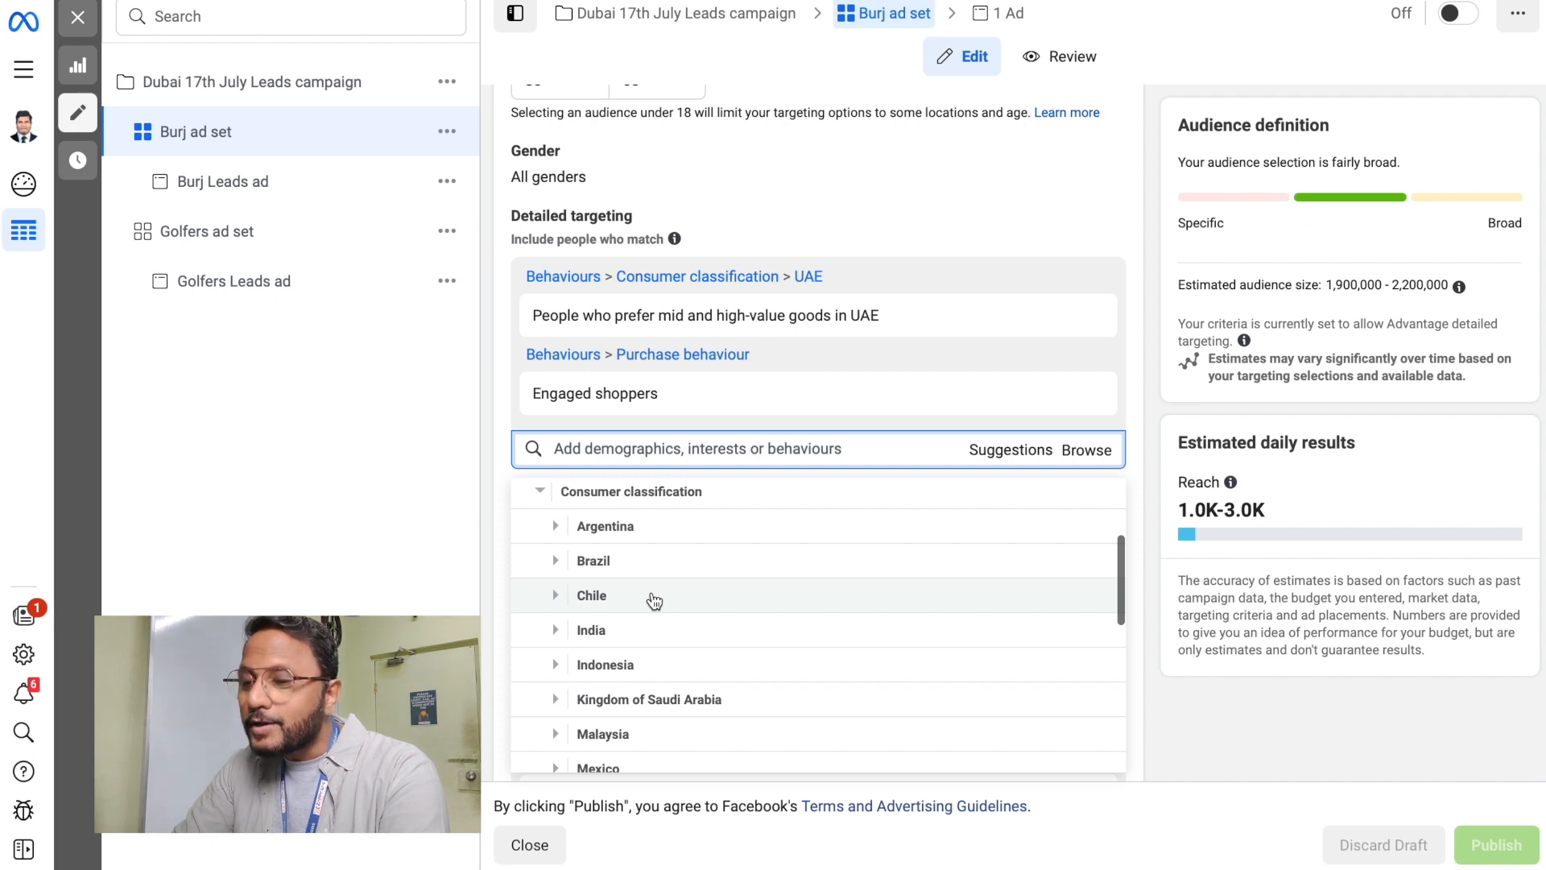
scroll(654, 602, down, 2)
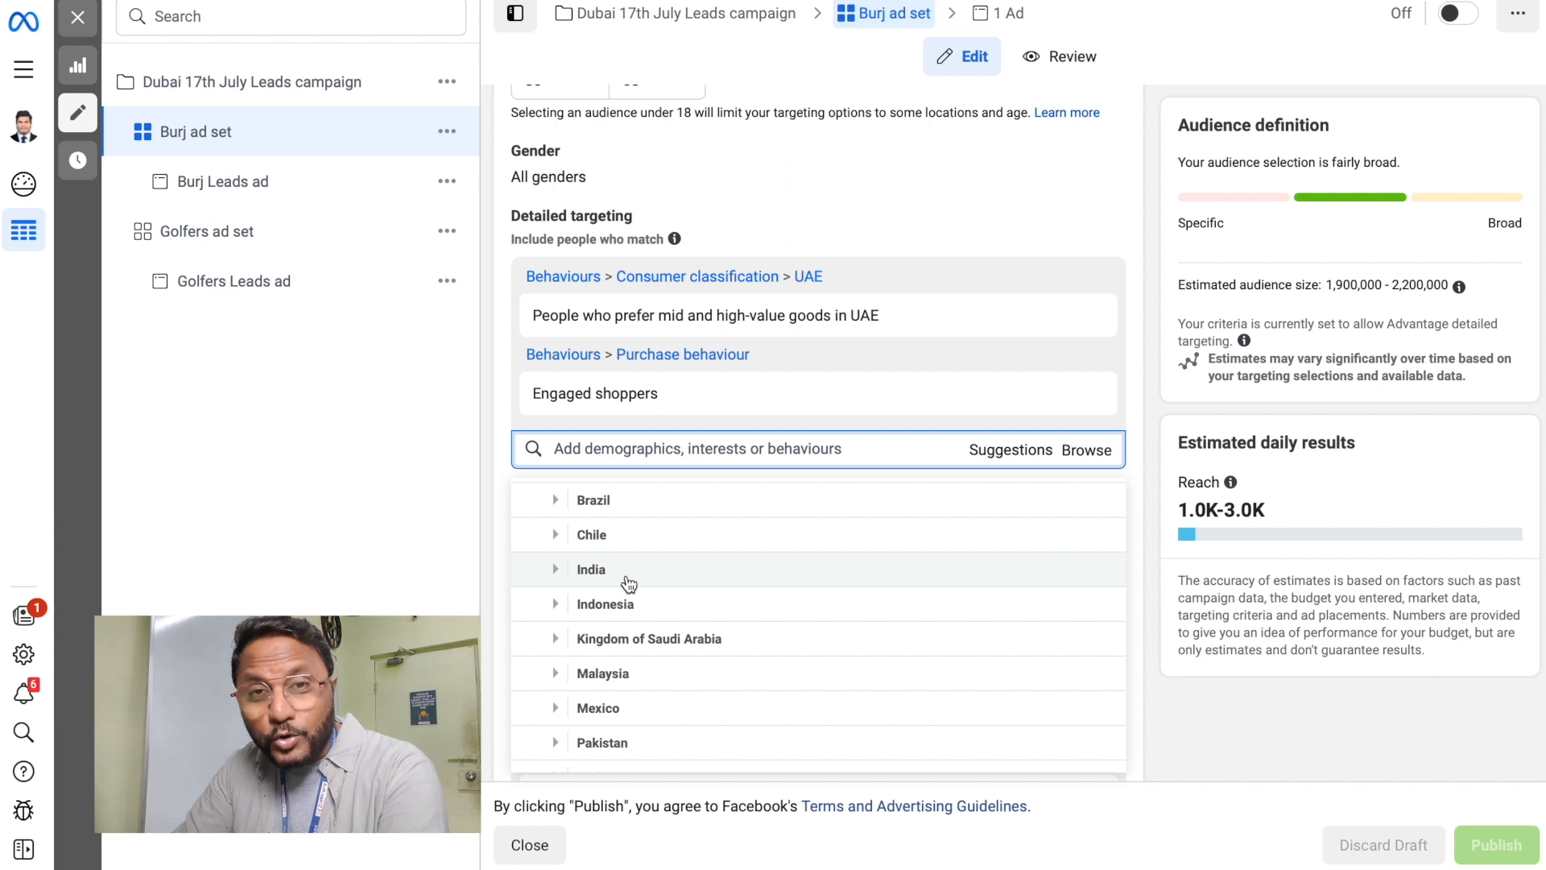
scroll(629, 581, down, 5)
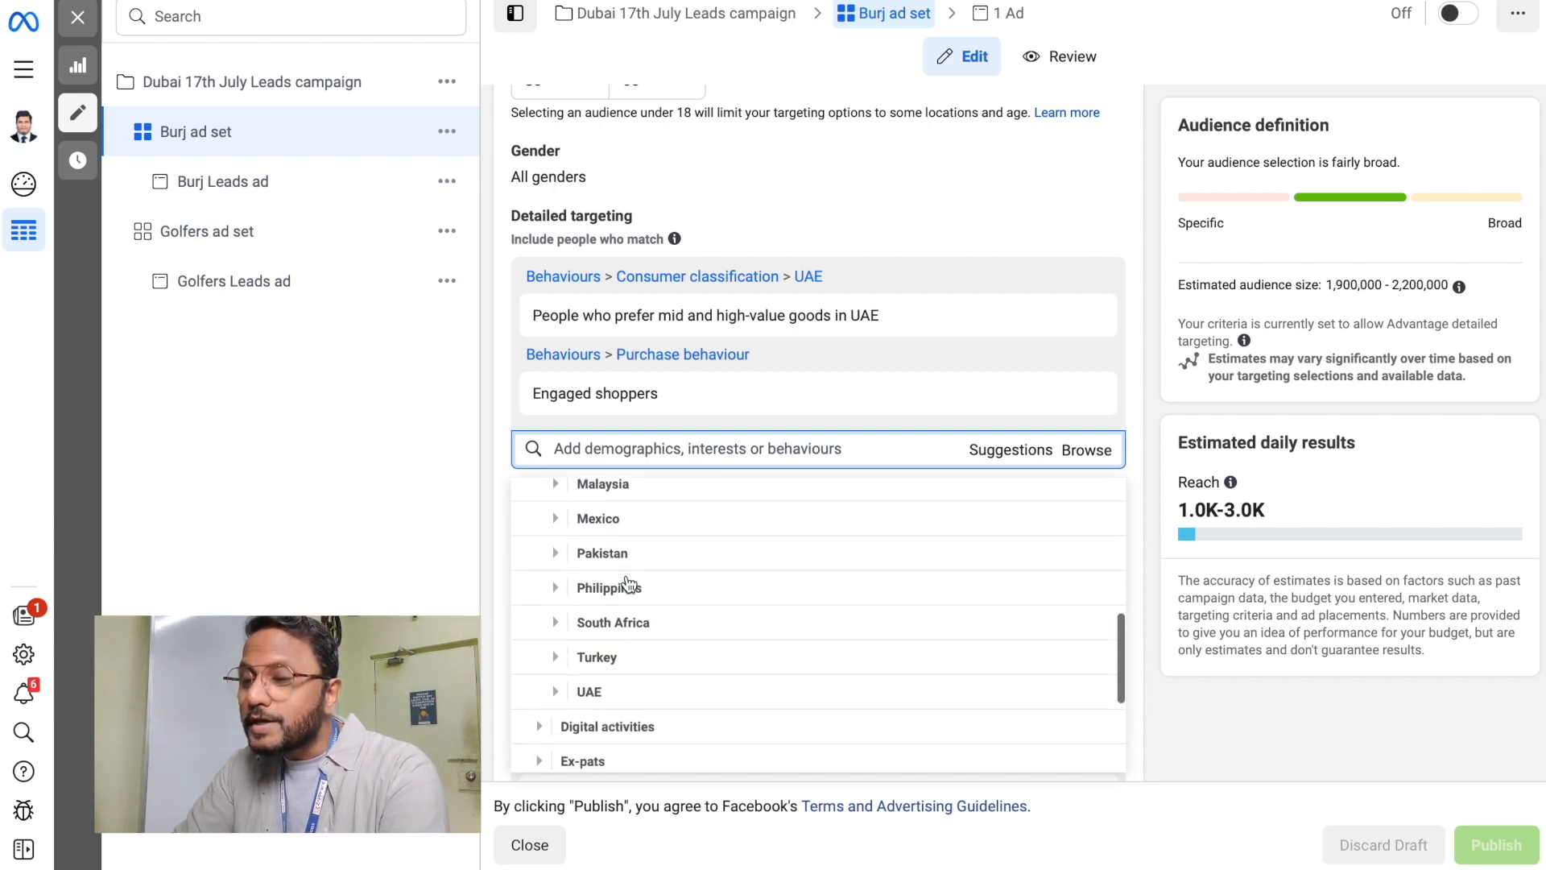
Expand UAE and compare the size and description of its high-value and mid and high-value goods audiences
click(555, 649)
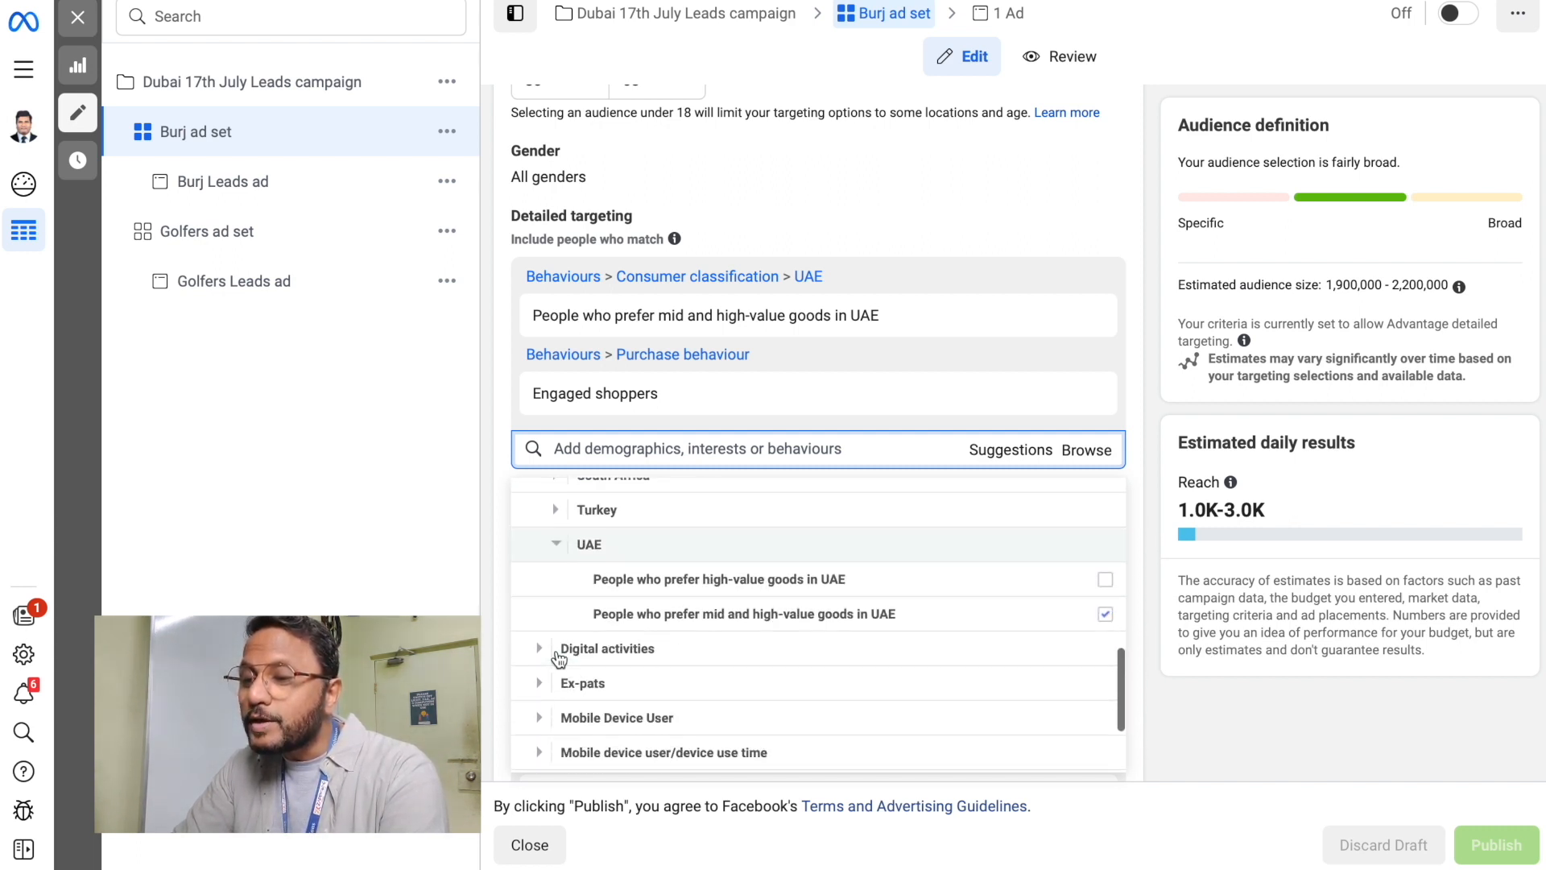
scroll(555, 668, down, 3)
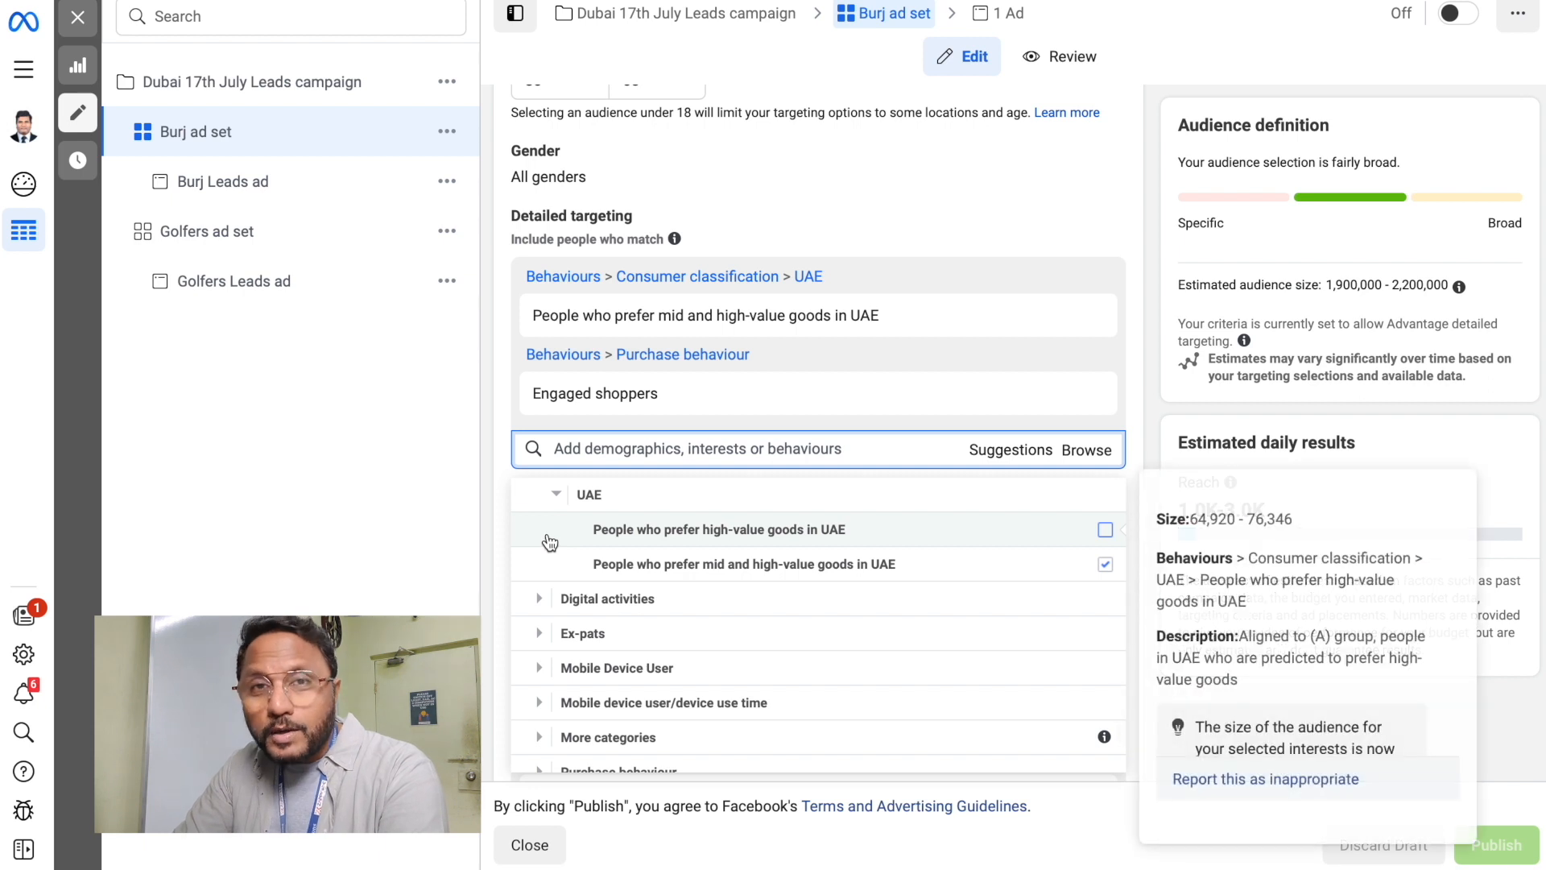
mouse_move(790, 555)
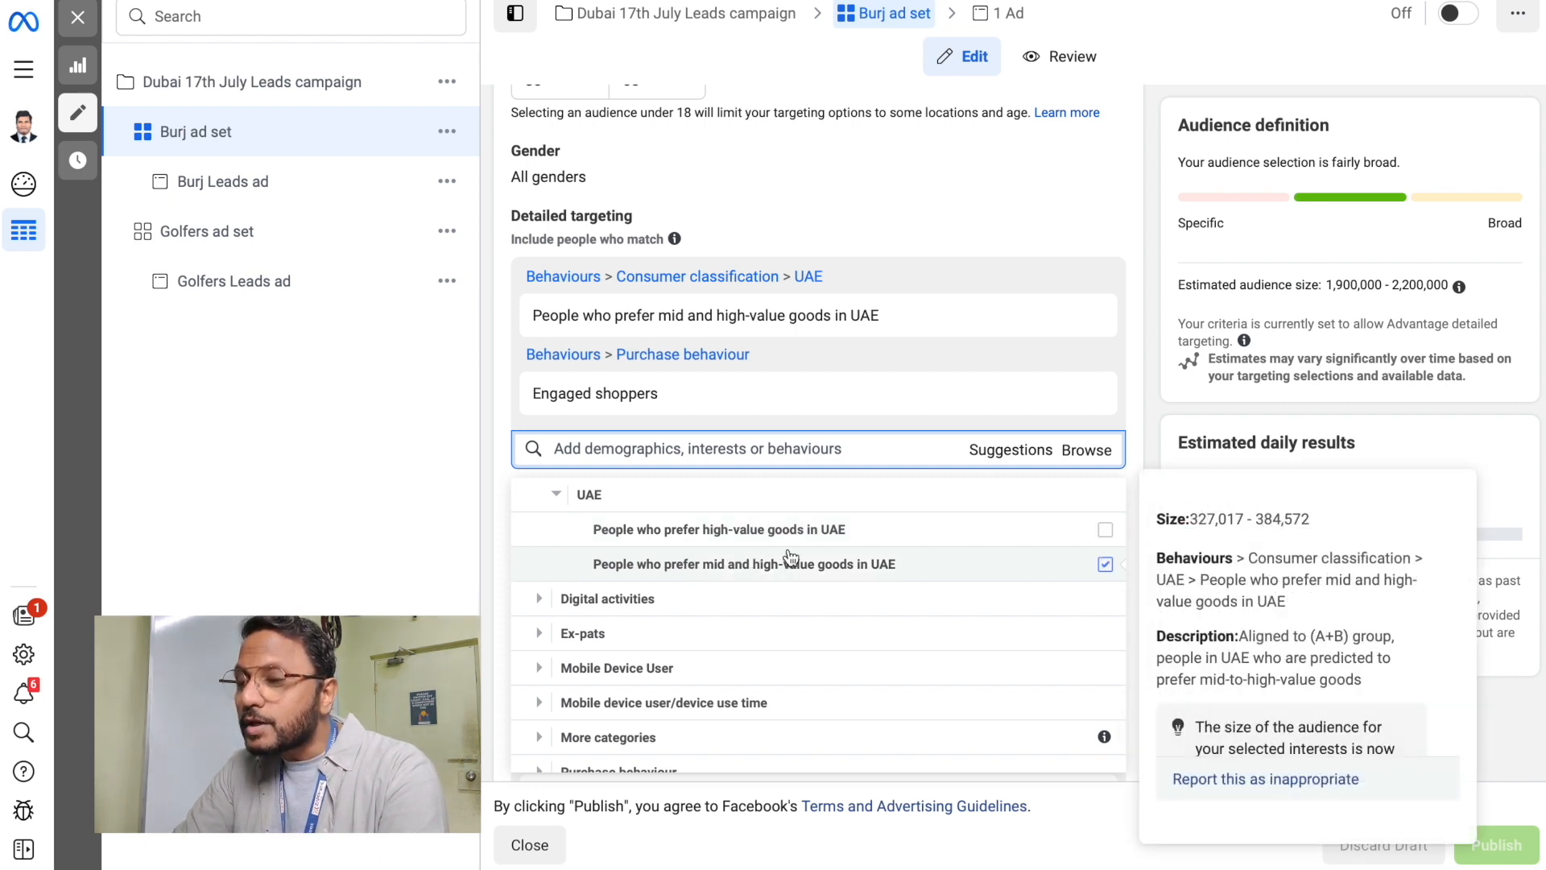
mouse_move(735, 524)
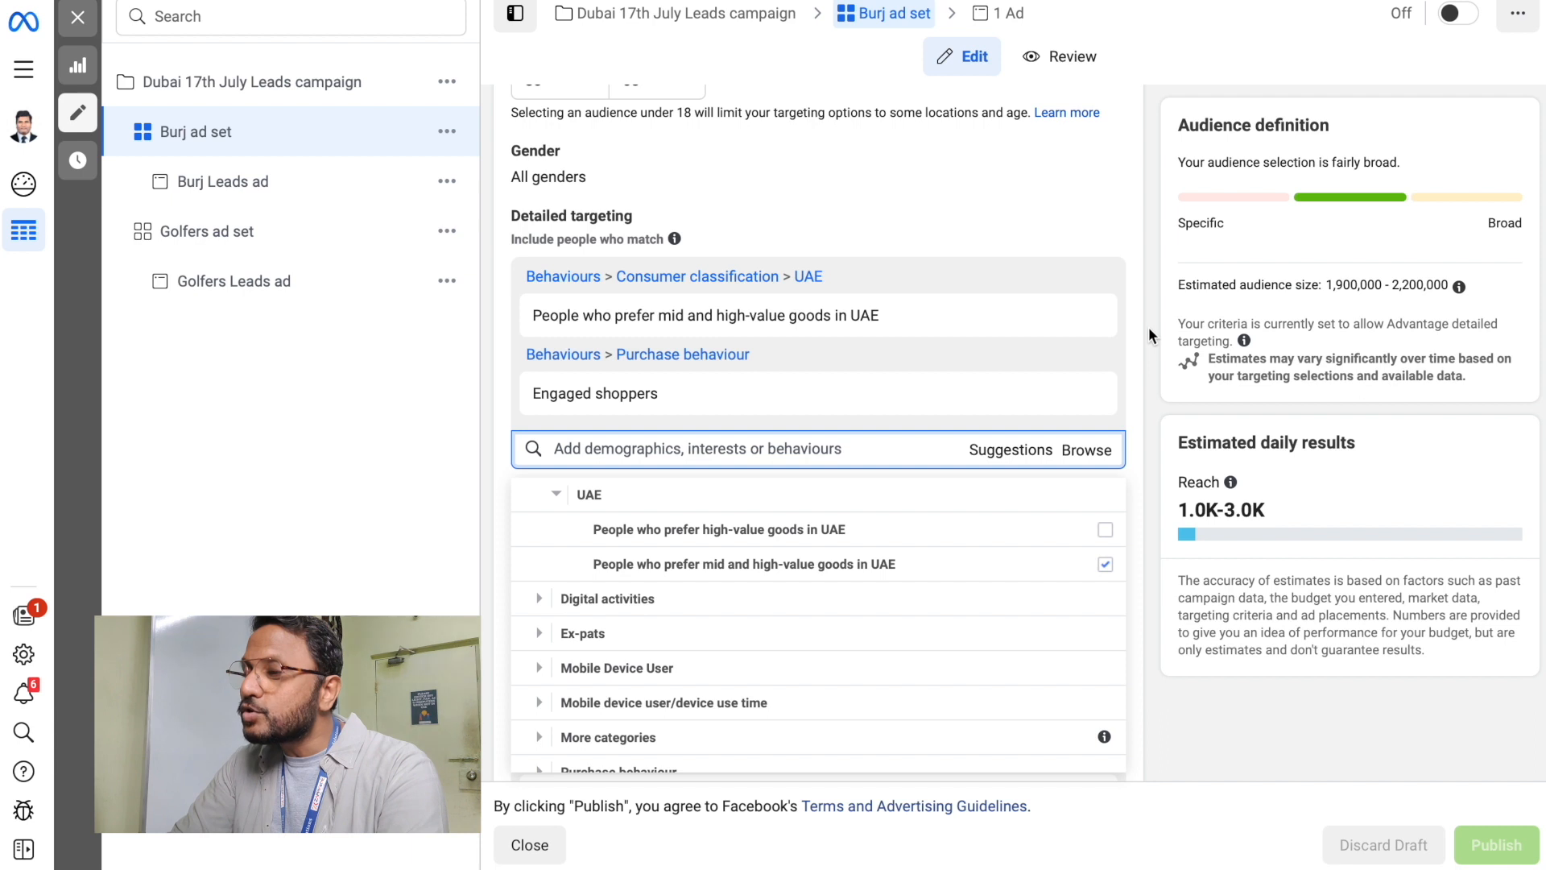
Check the ad set's estimated audience size and close the list of targeting categories
scroll(1148, 326, up, 2)
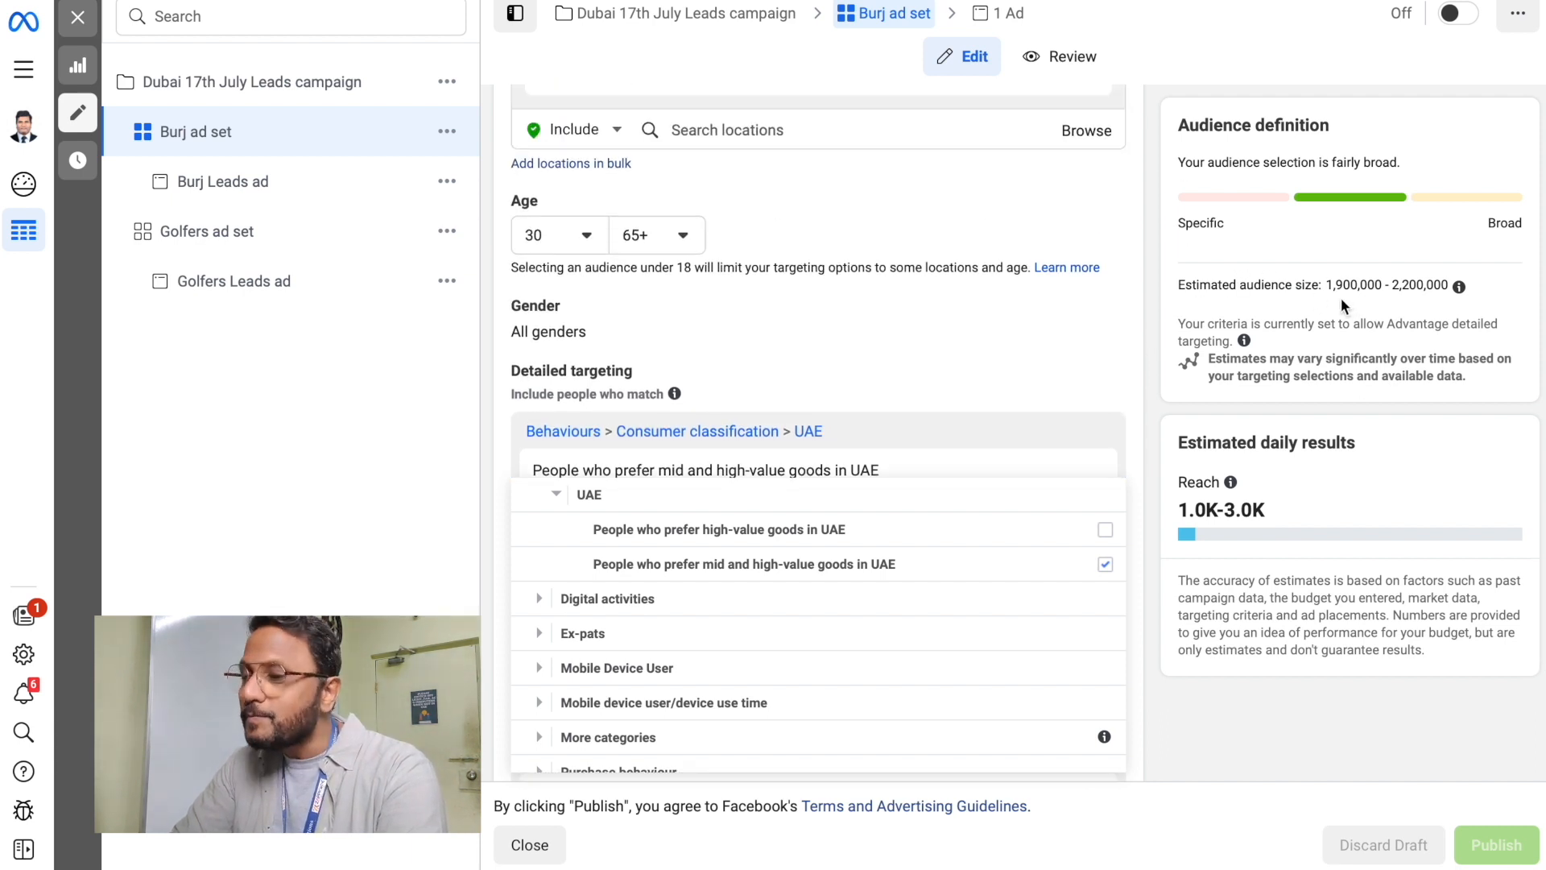
scroll(1122, 629, up, 1)
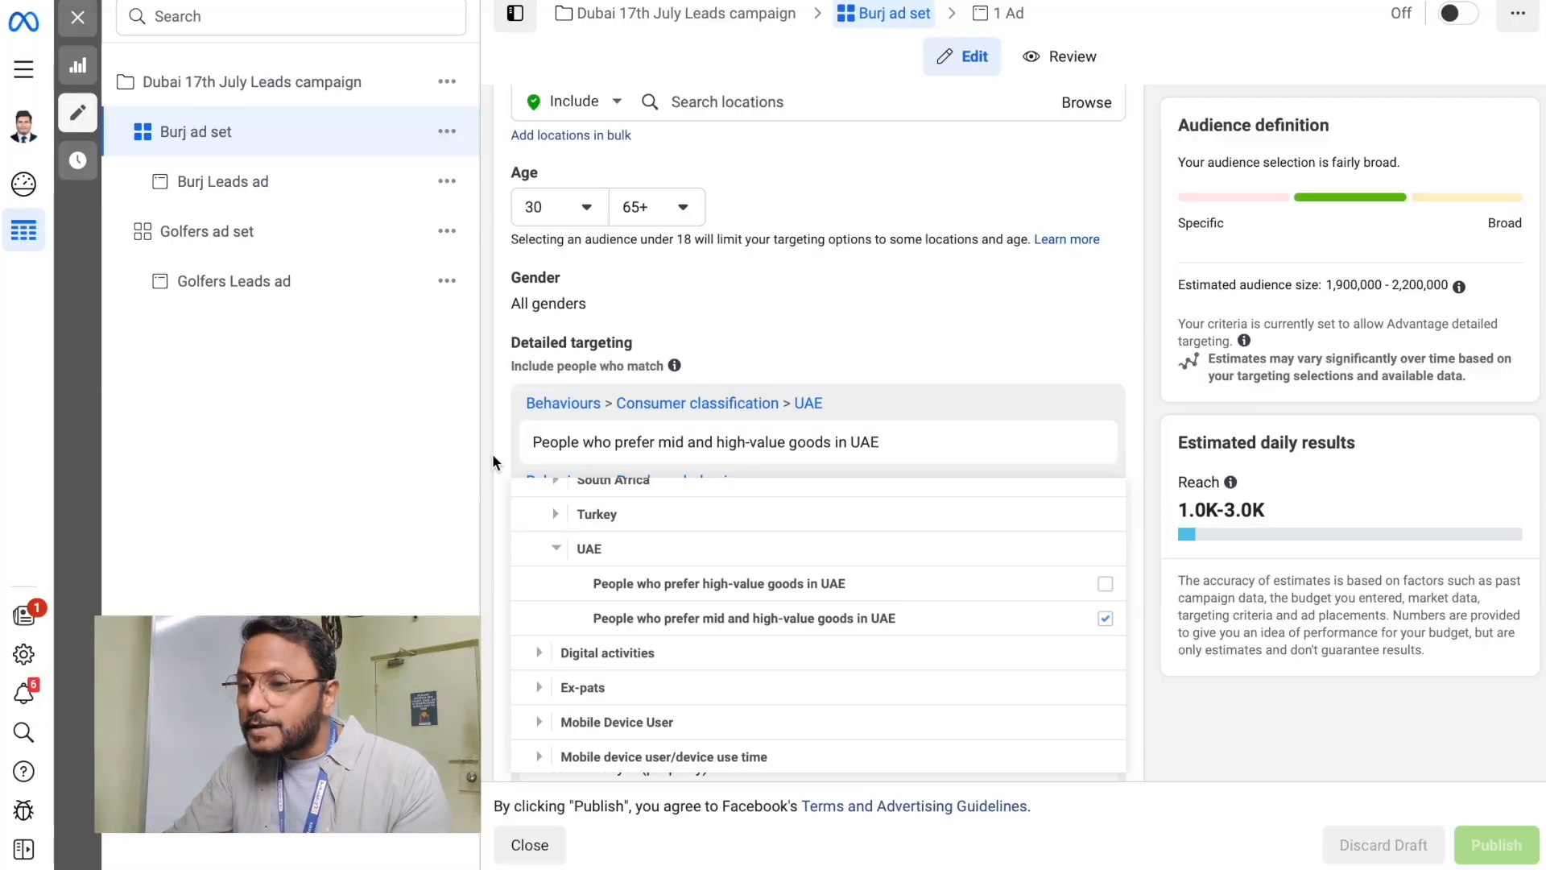
click(493, 486)
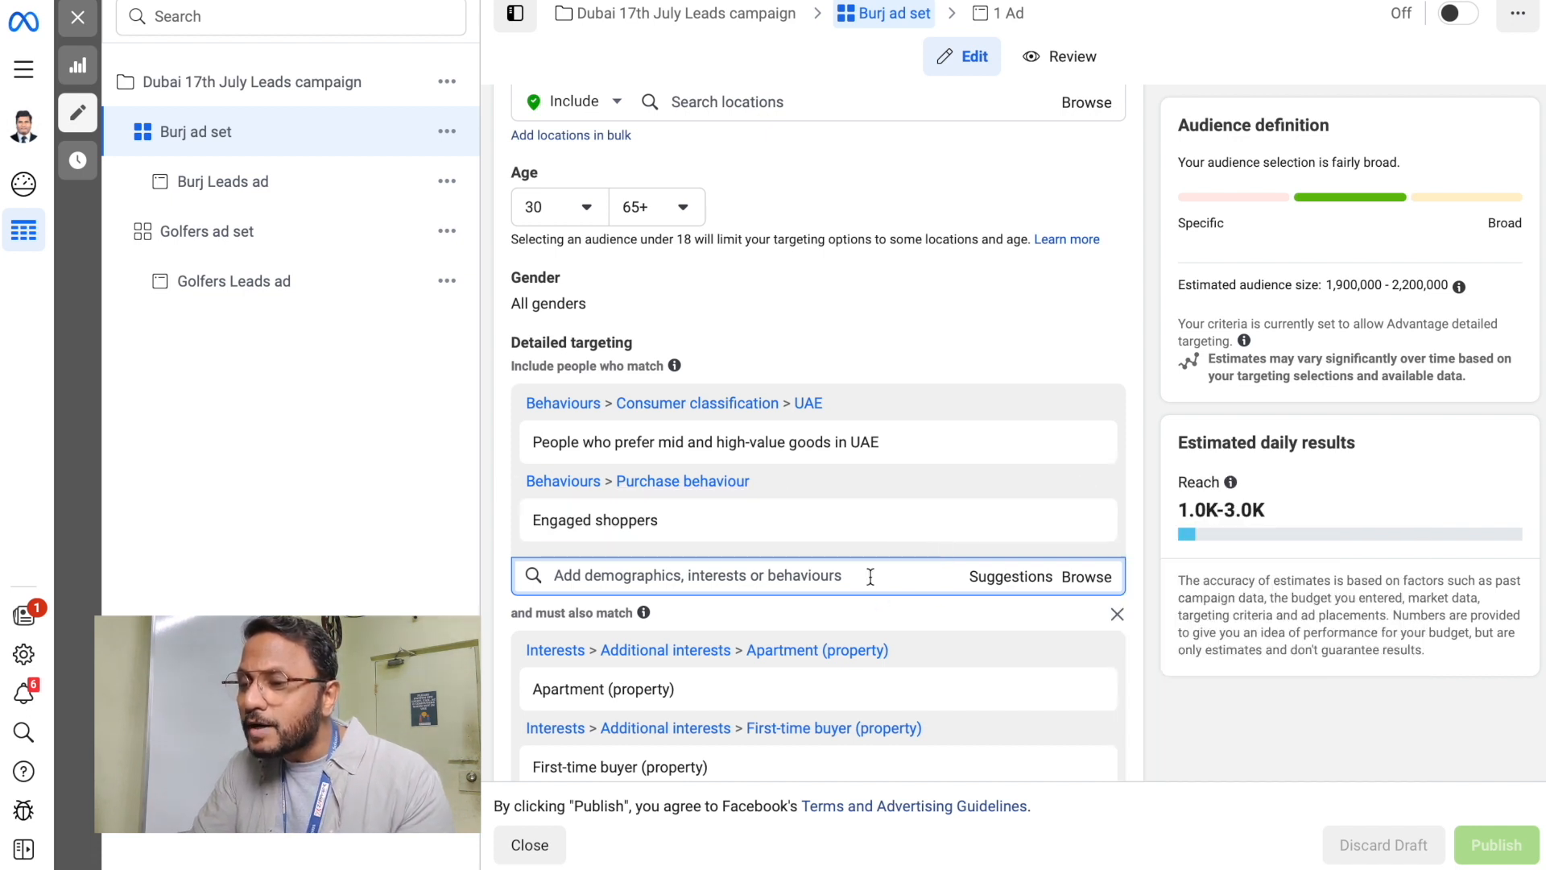
Look at the suggestions for the first targeting group and locate Engaged shoppers under Behaviours > Purchase behaviour, closing the list when done
click(988, 577)
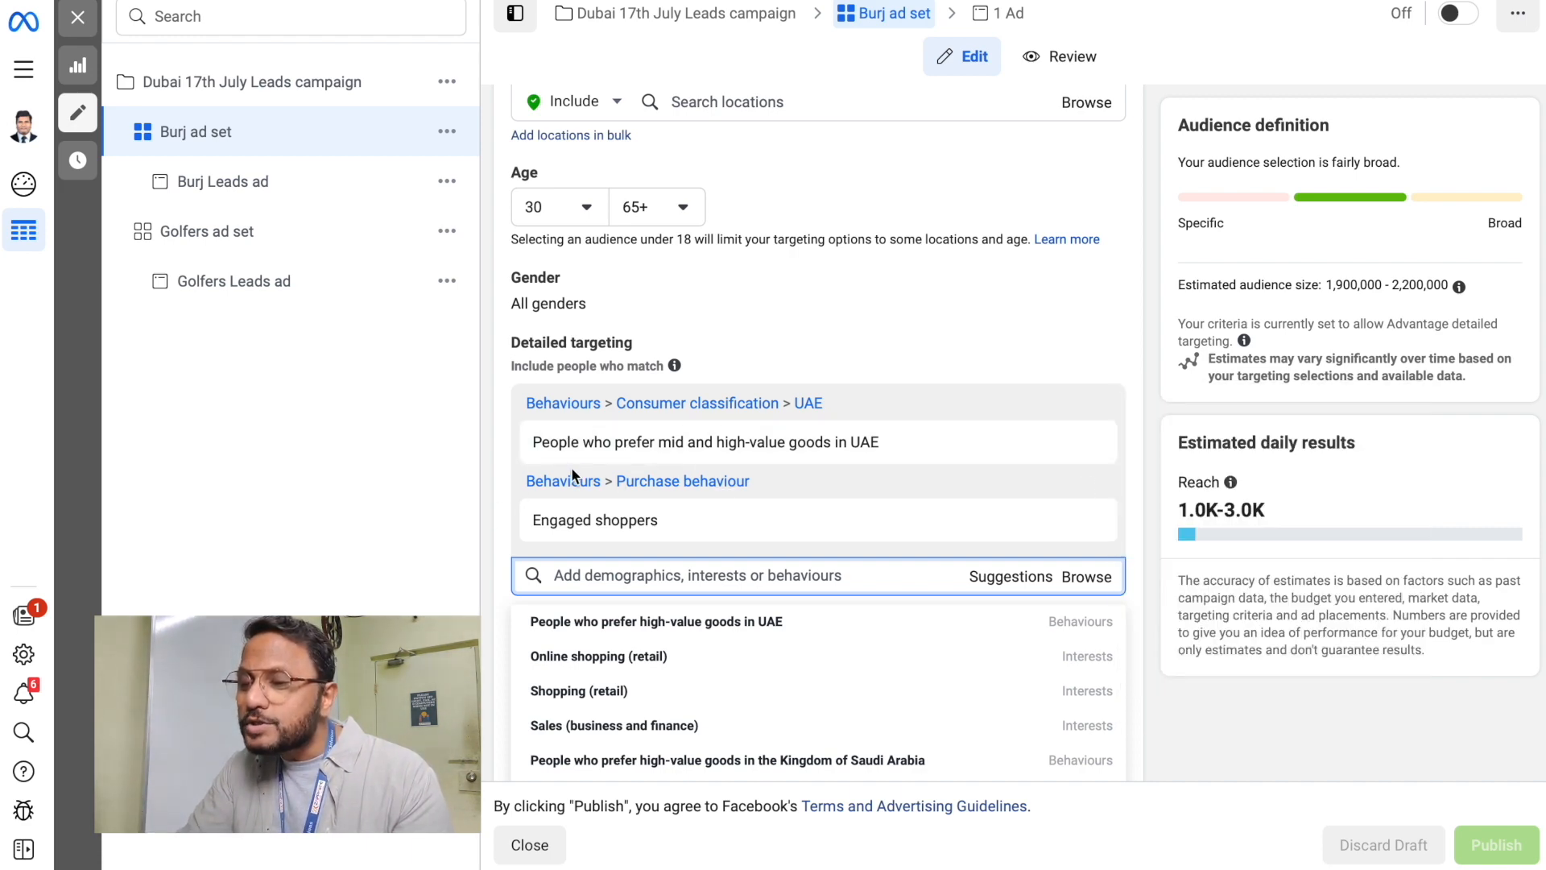
mouse_move(632, 517)
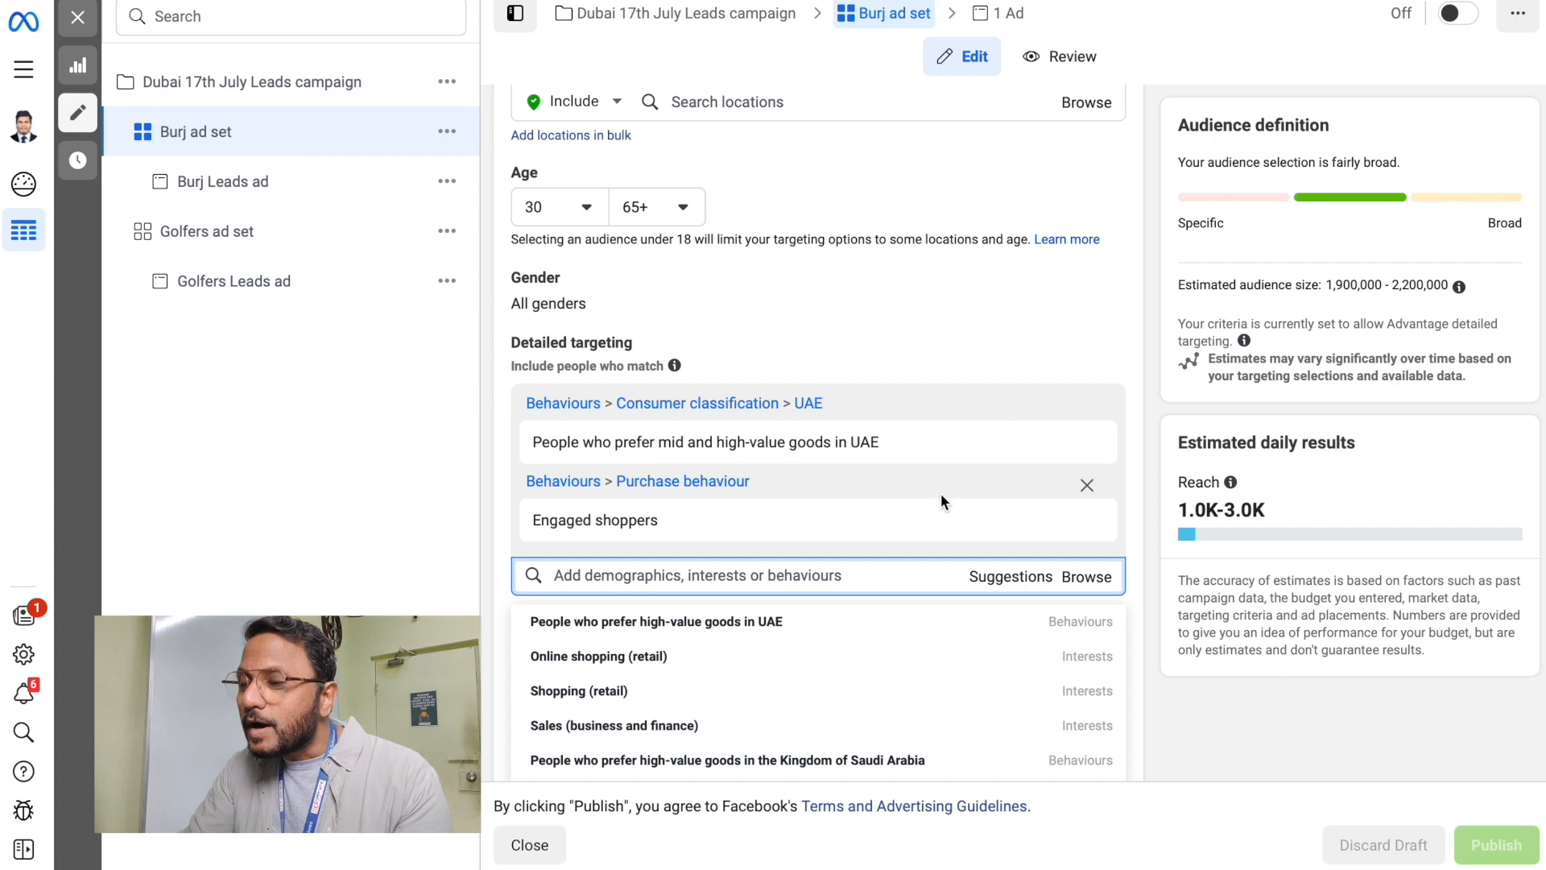
click(1089, 587)
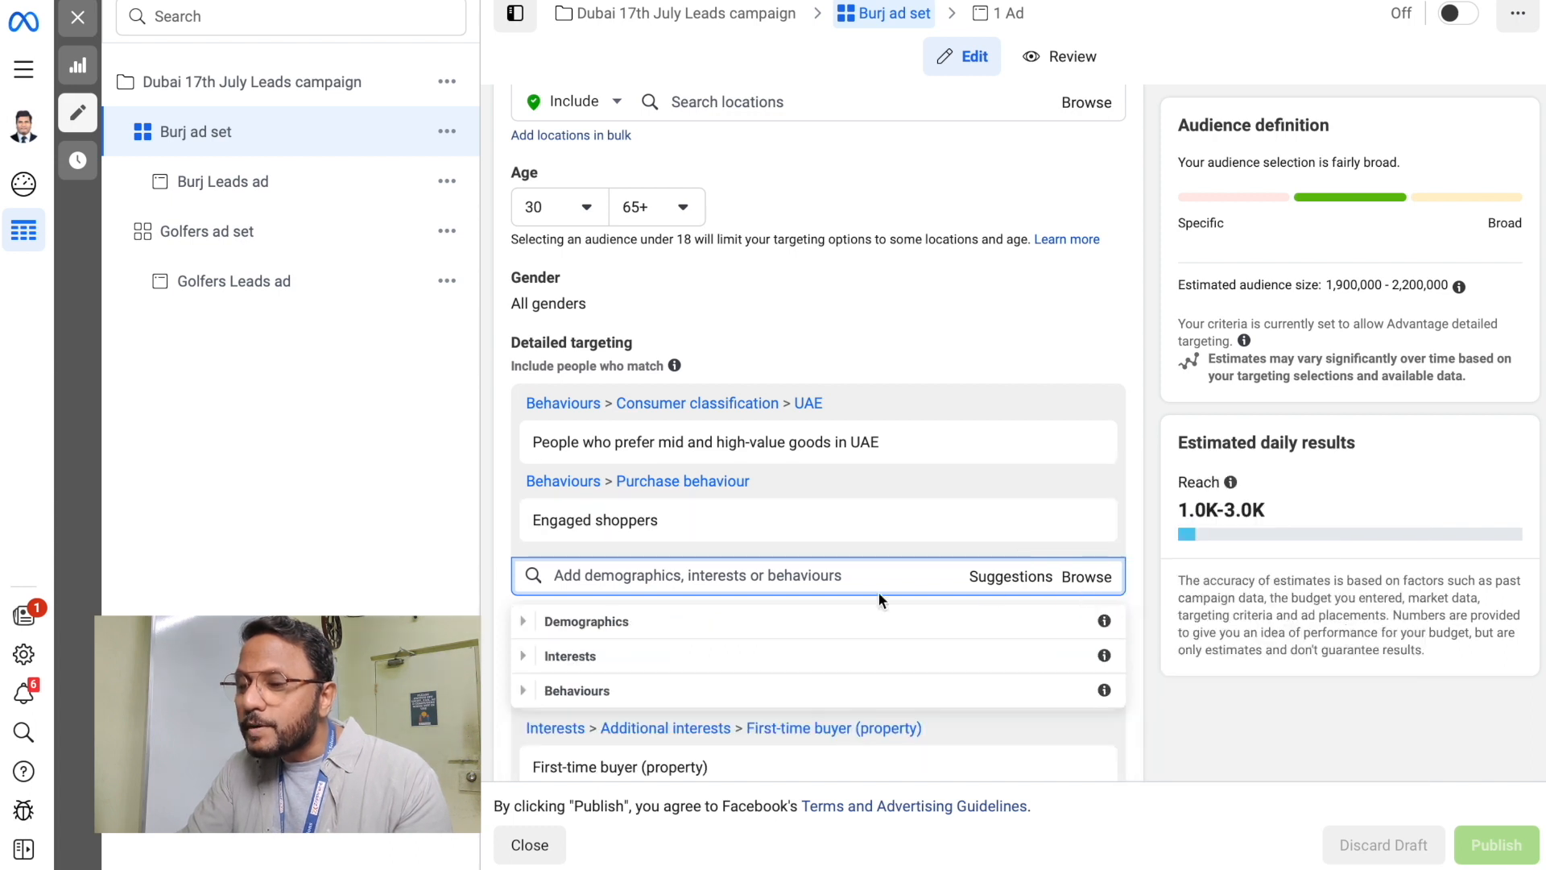
click(636, 690)
scroll(638, 694, down, 1)
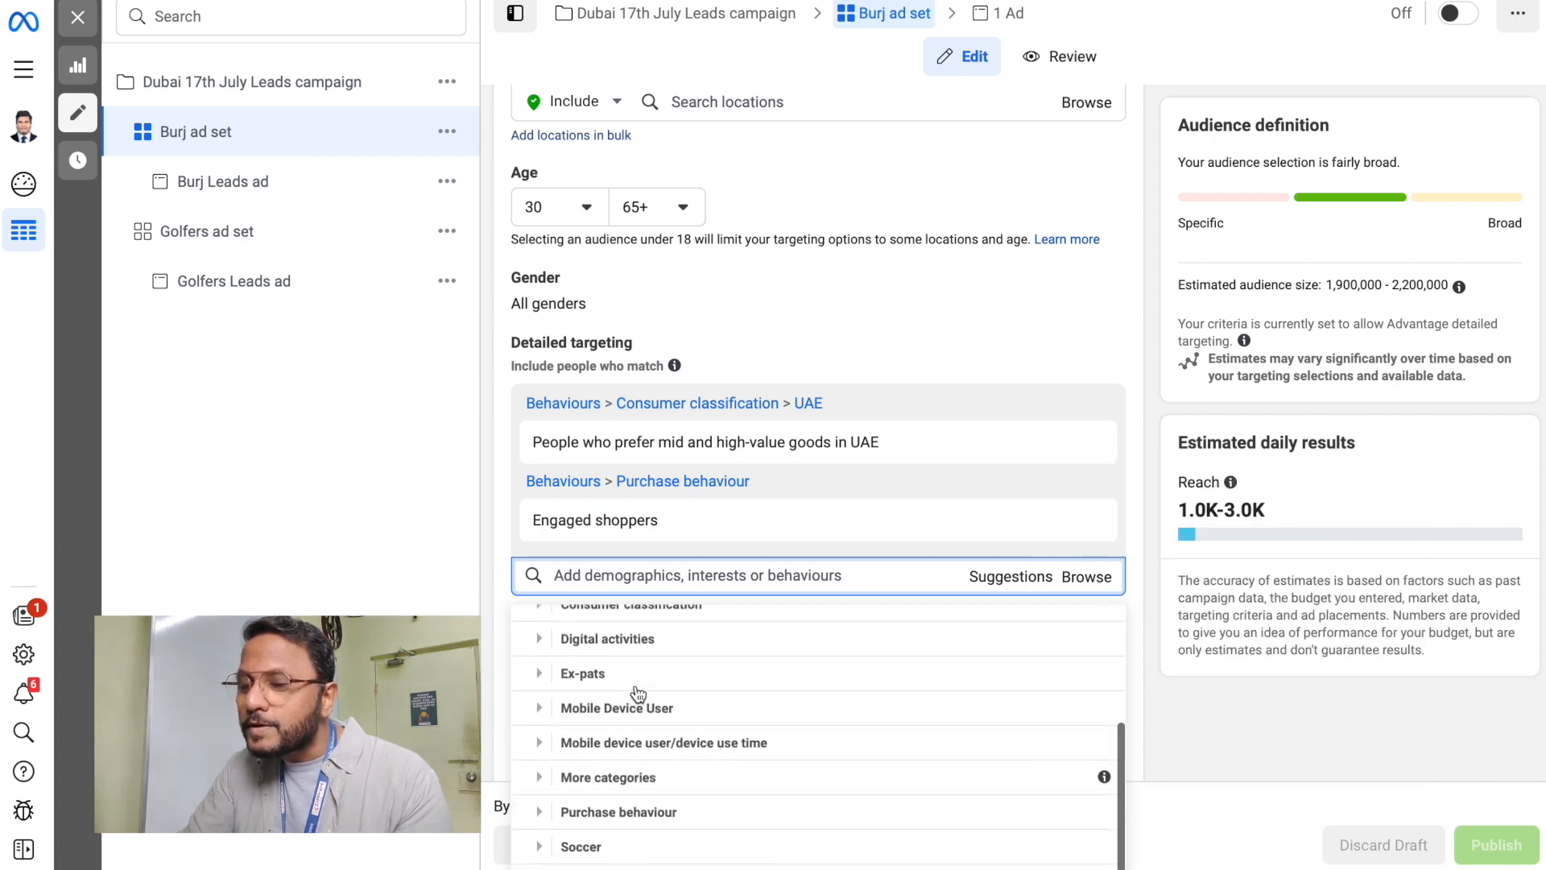
scroll(635, 691, down, 1)
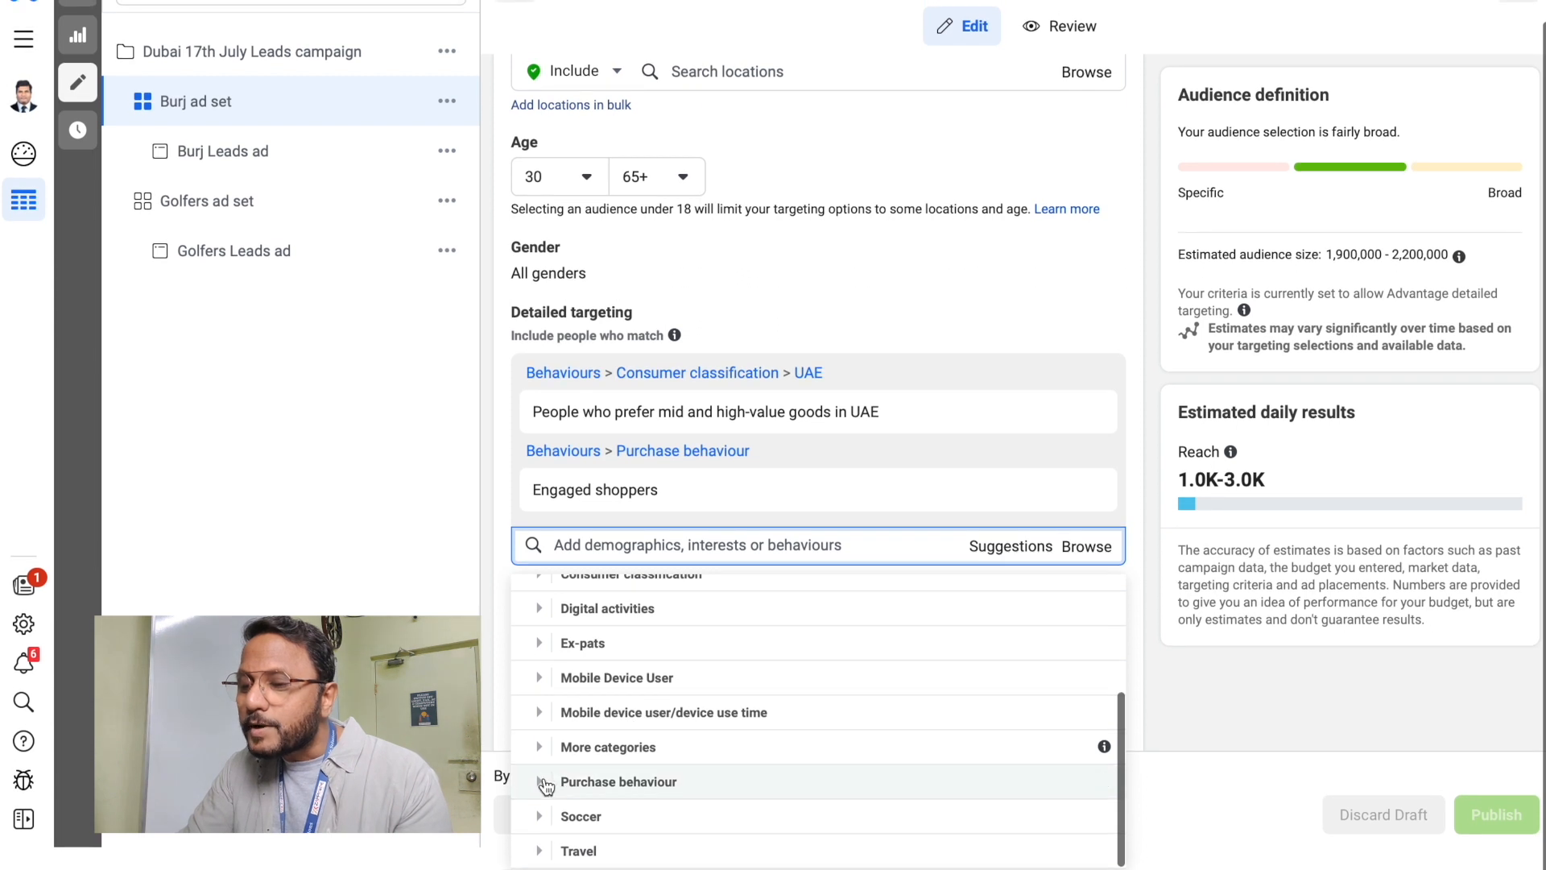
click(539, 784)
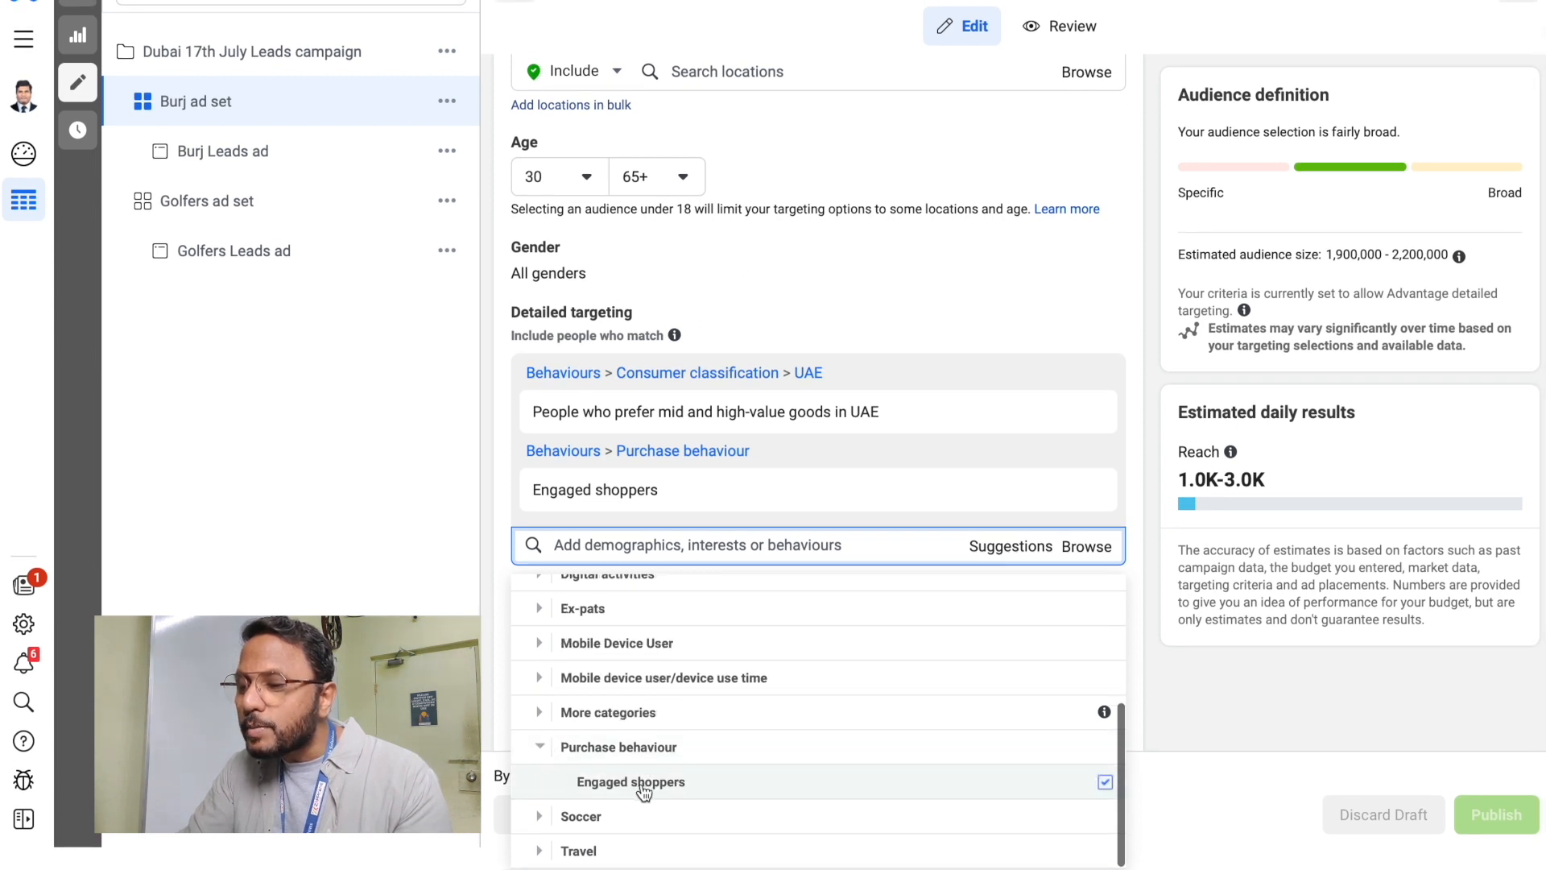
mouse_move(673, 792)
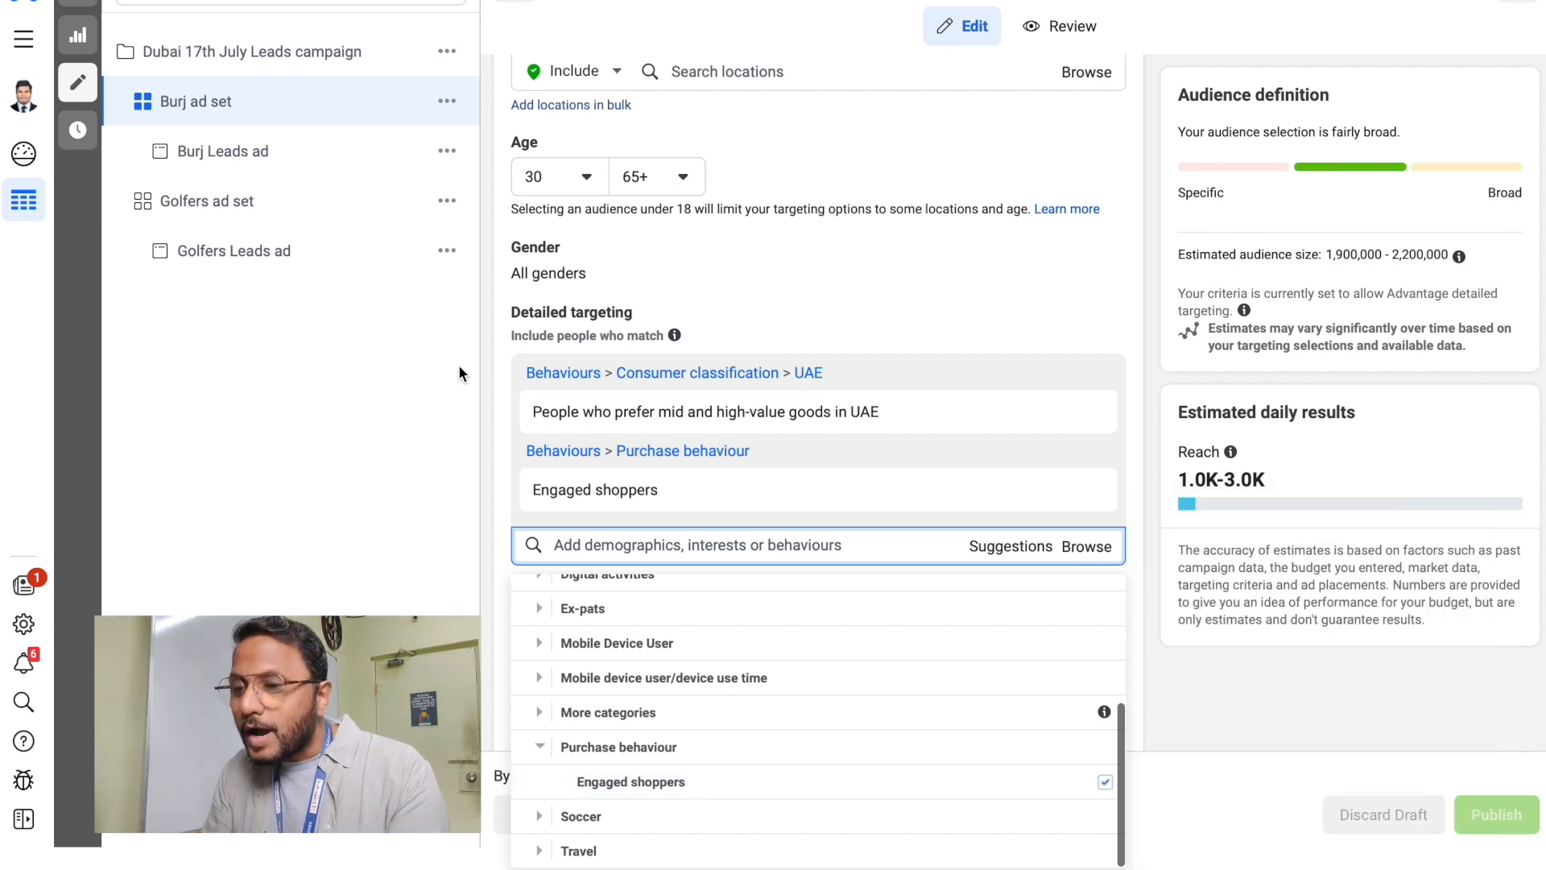
click(496, 451)
Look through the suggested property and finance interests for the "and must also match" targeting group
scroll(503, 640, down, 4)
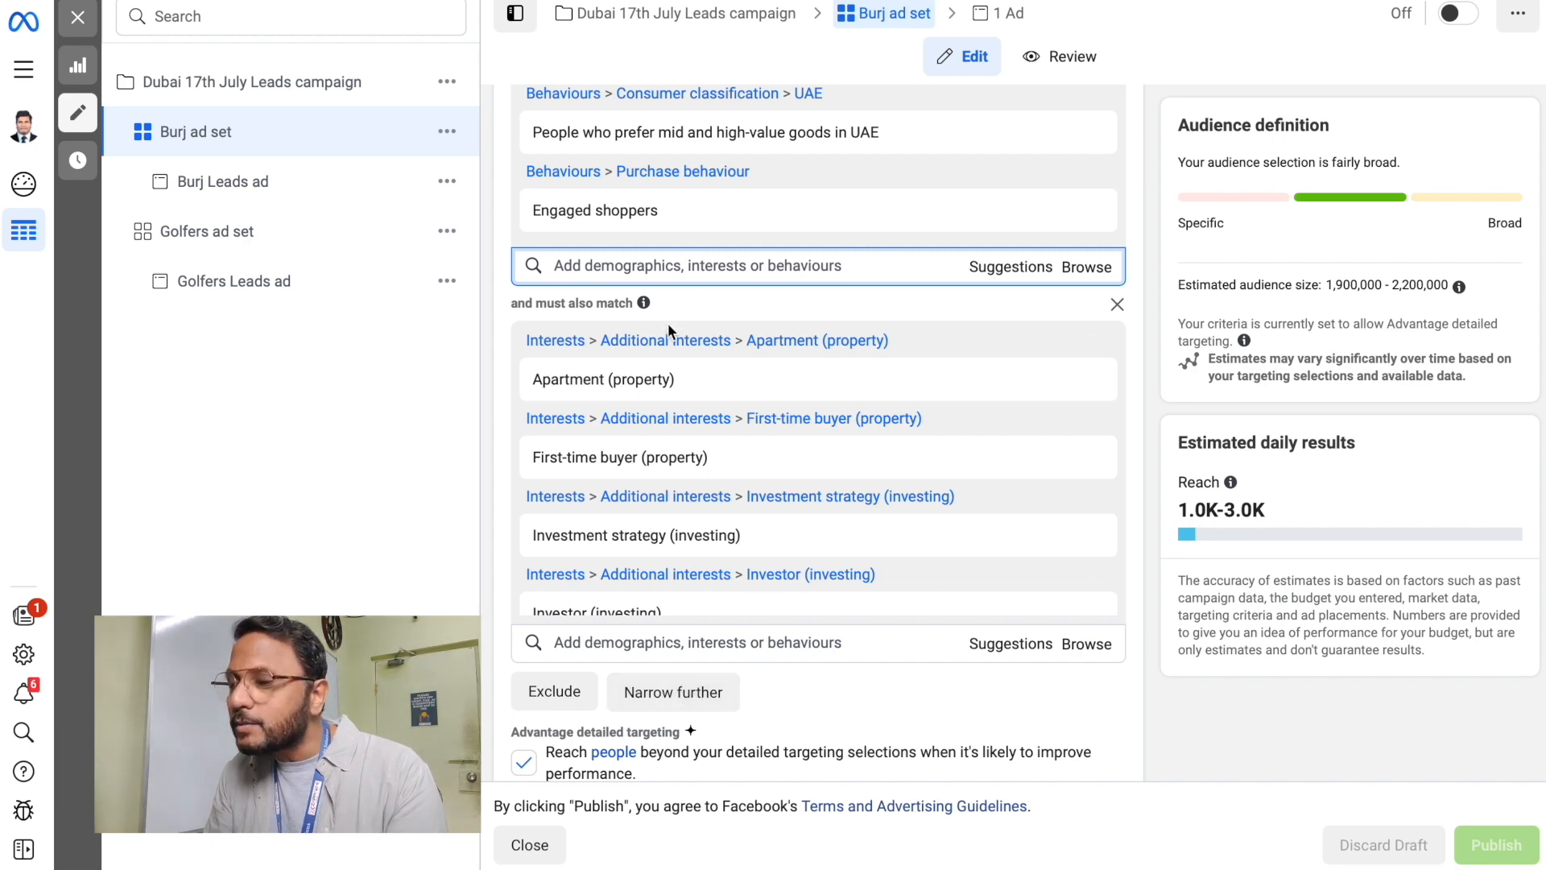
click(1077, 648)
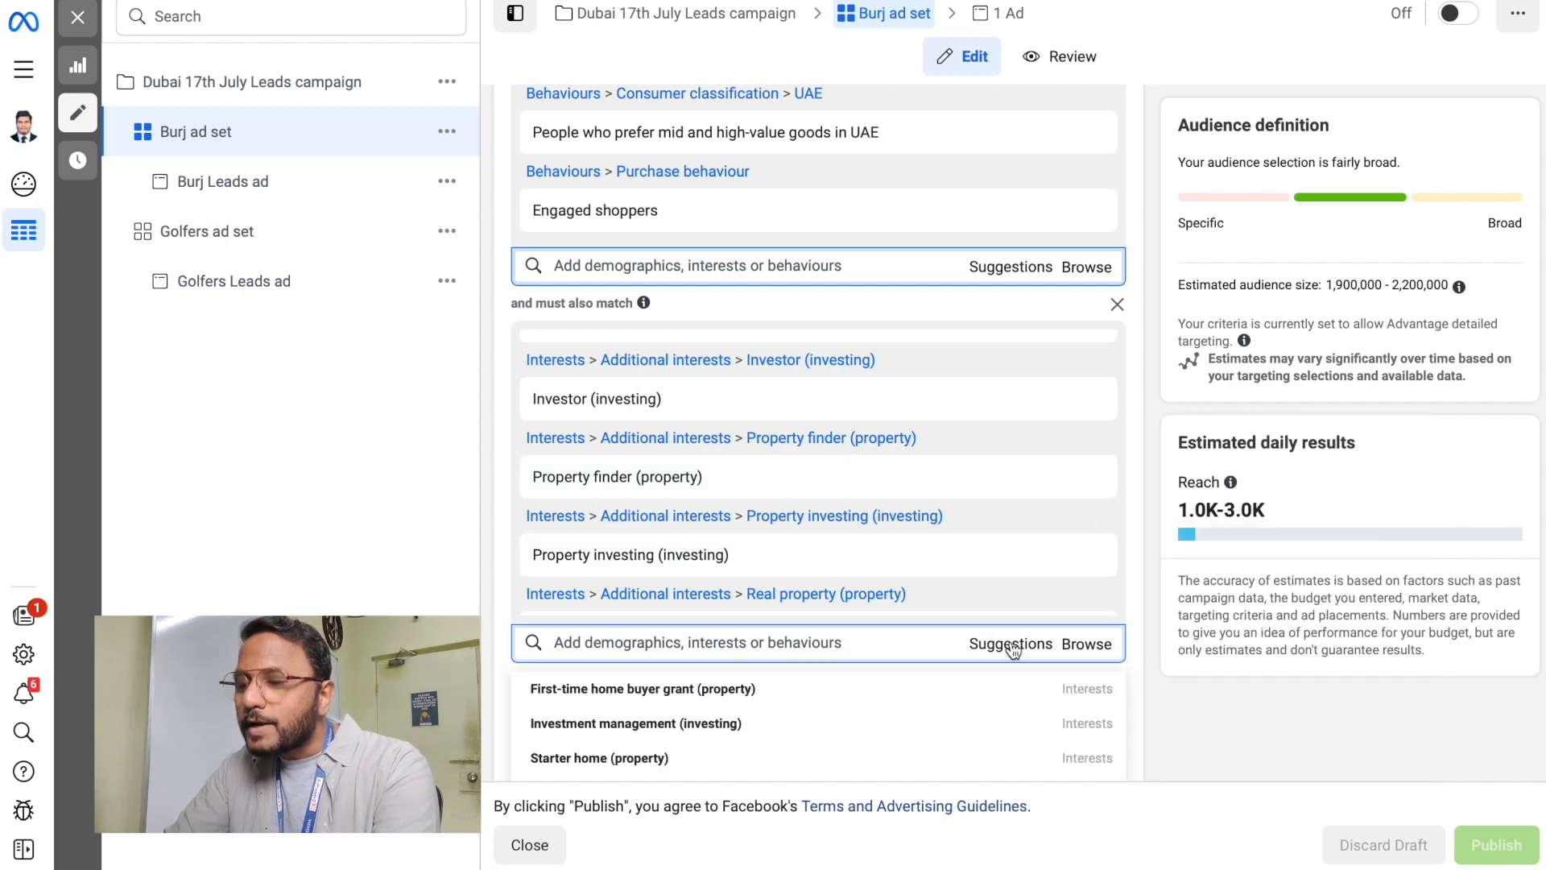
scroll(606, 732, down, 1)
scroll(606, 731, down, 1)
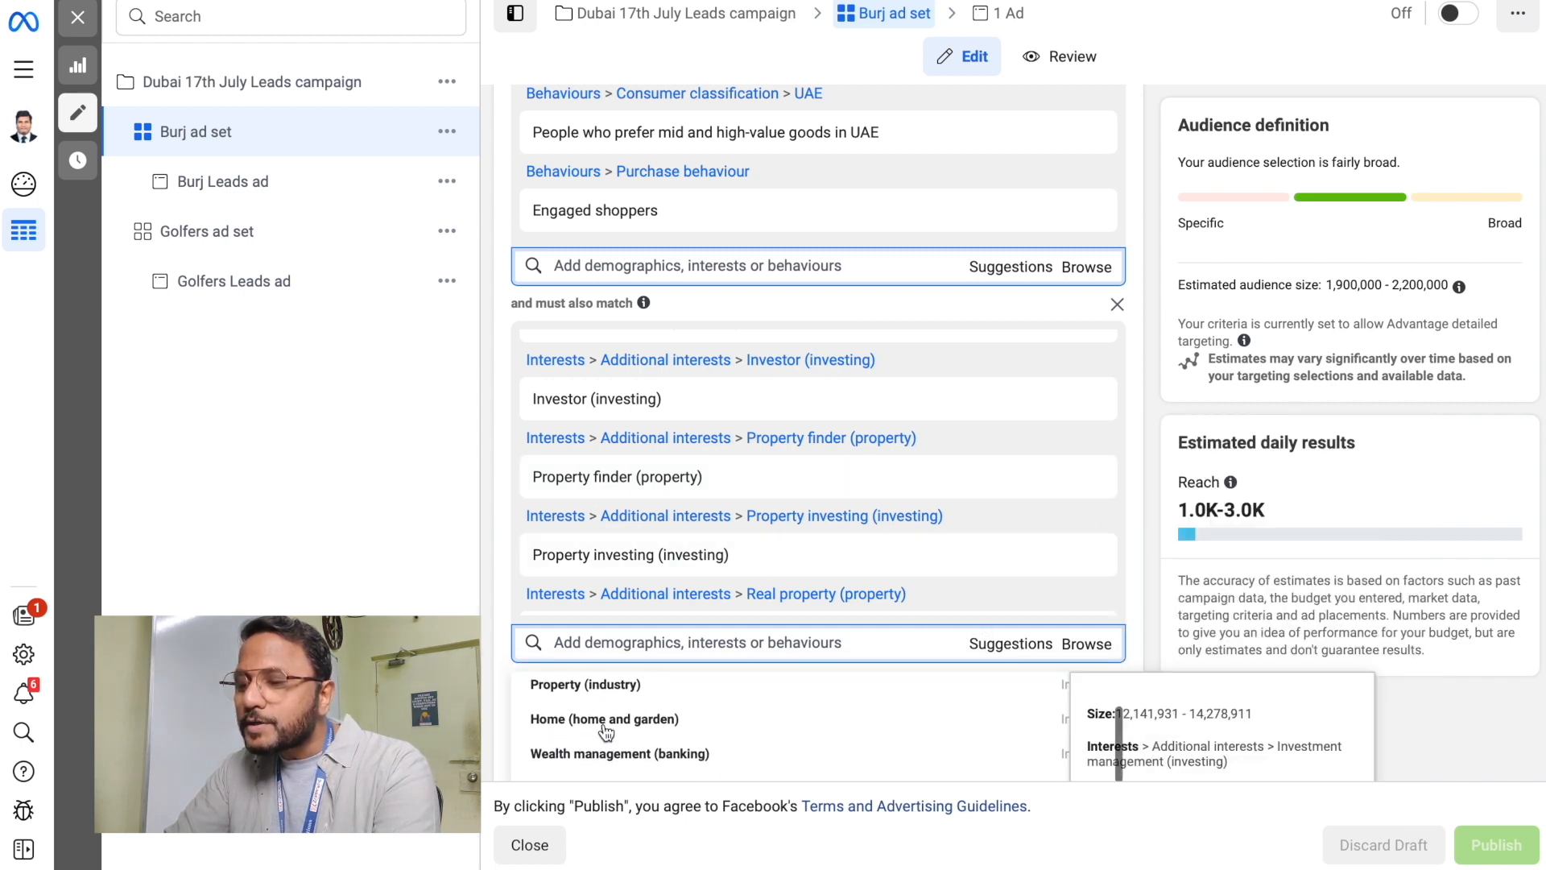
scroll(606, 731, down, 2)
scroll(605, 731, down, 5)
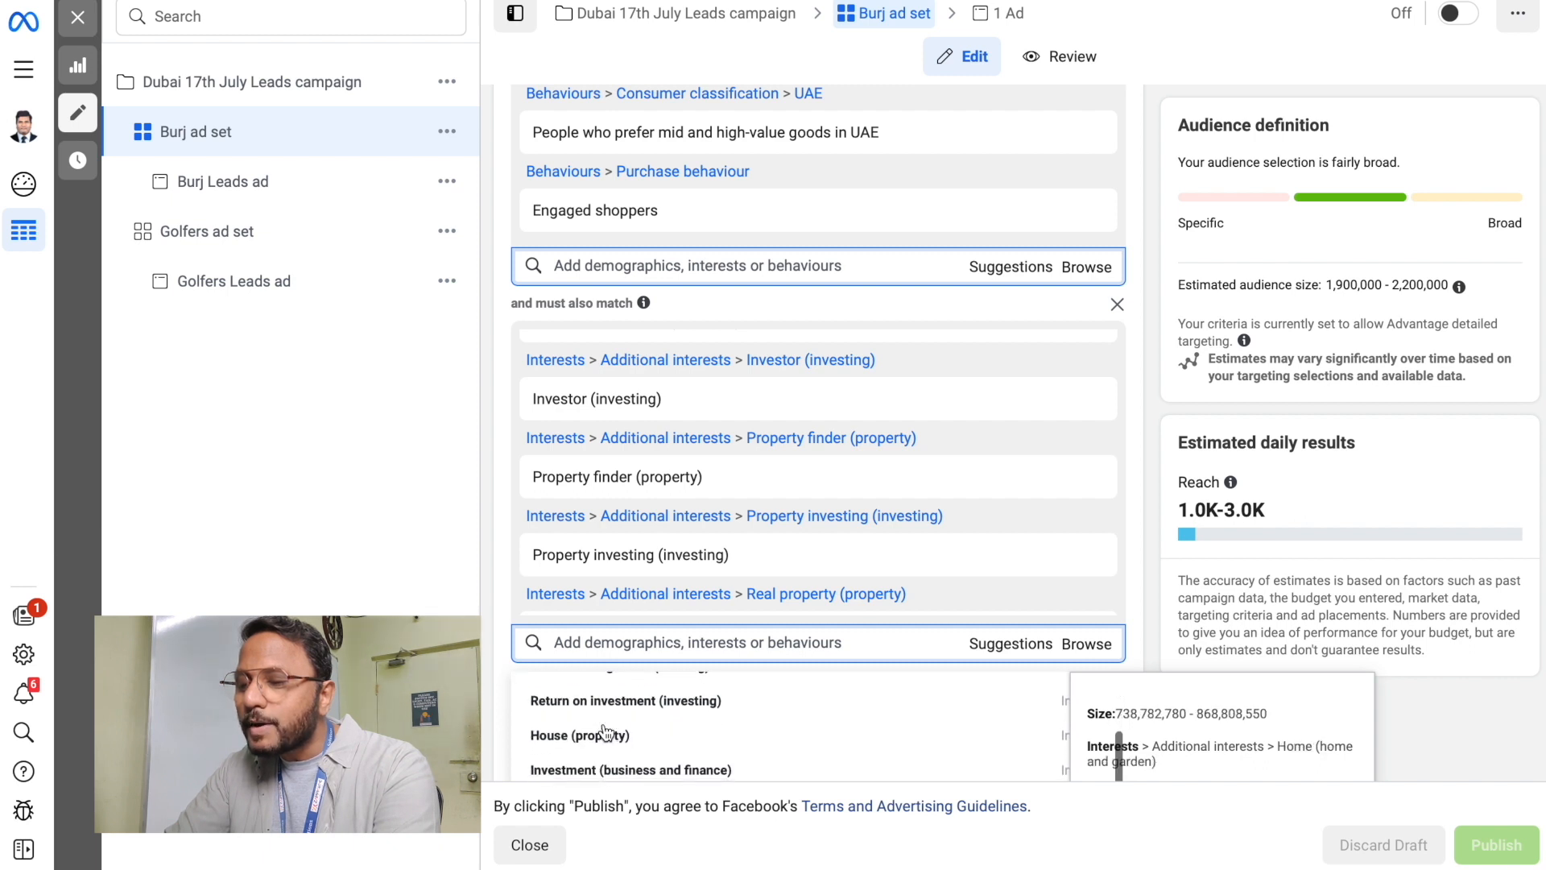
scroll(606, 731, down, 3)
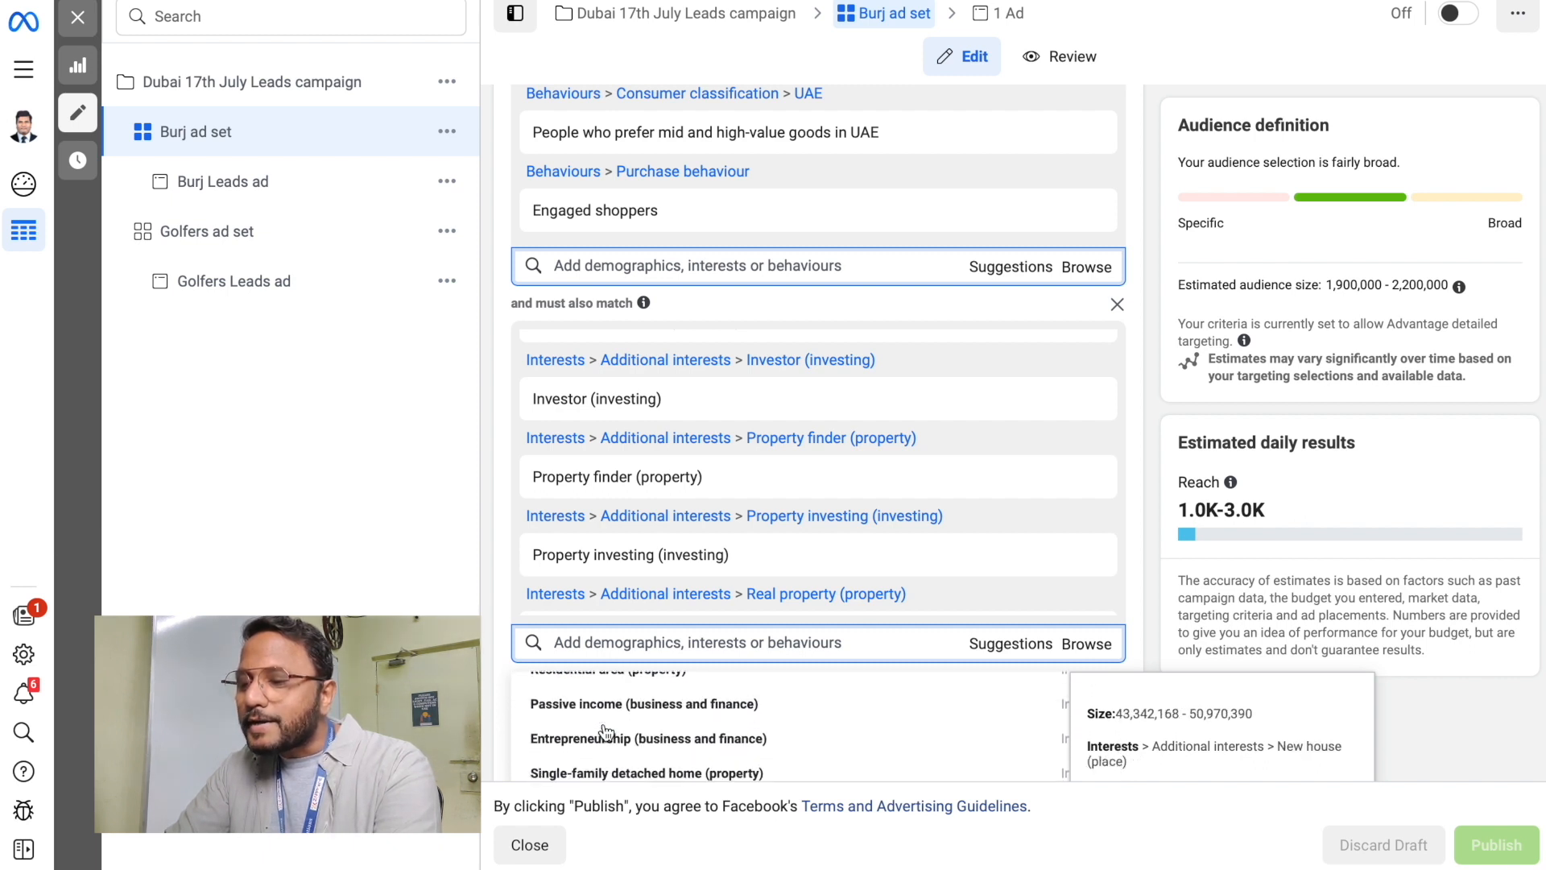
scroll(606, 731, down, 6)
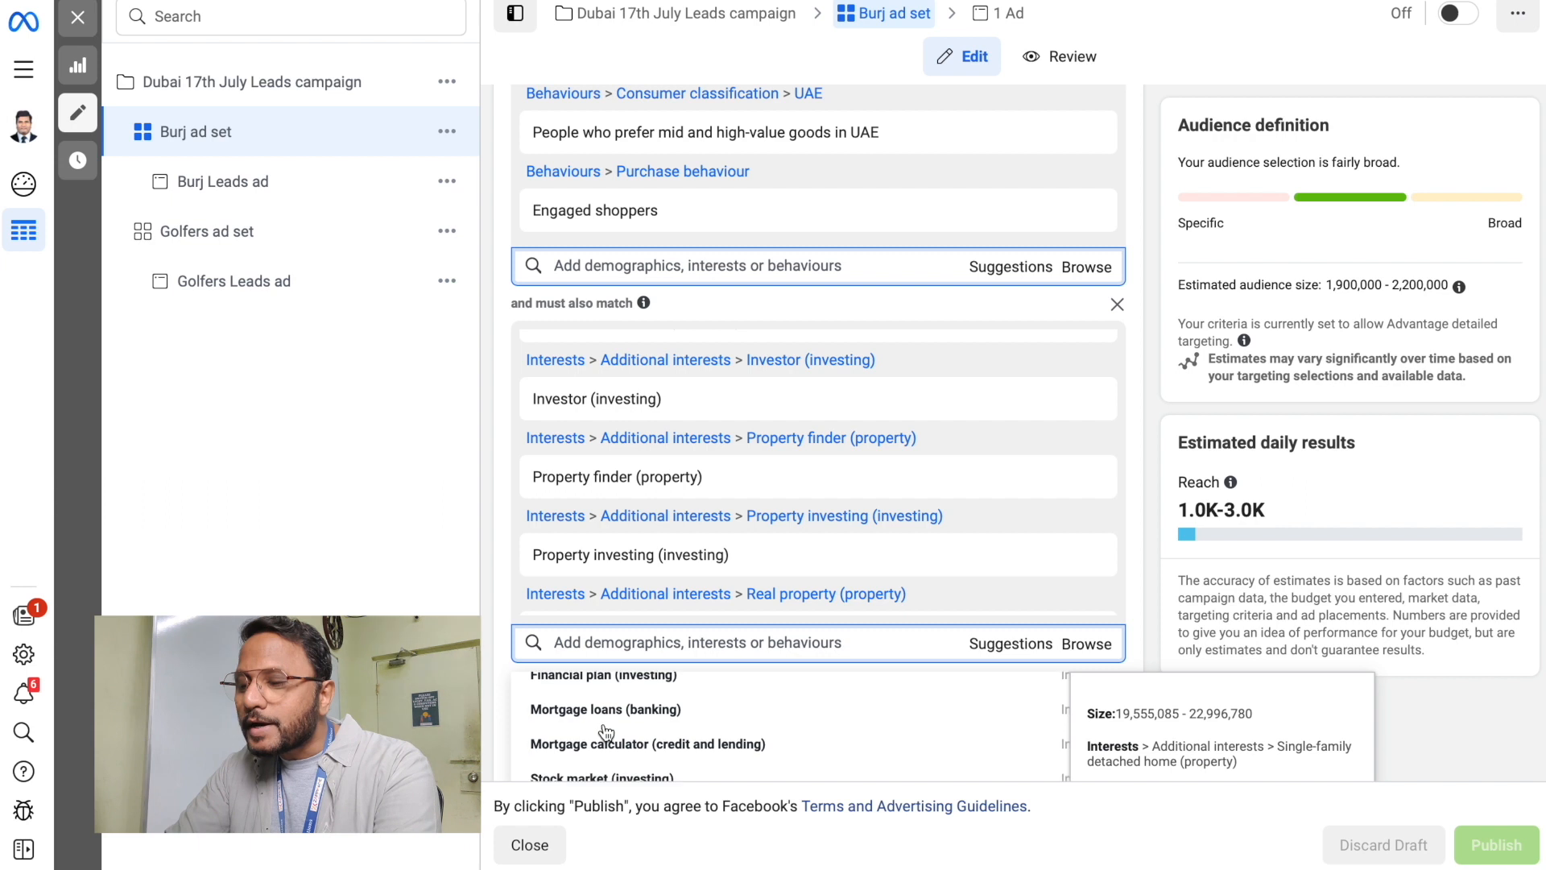
scroll(606, 731, down, 5)
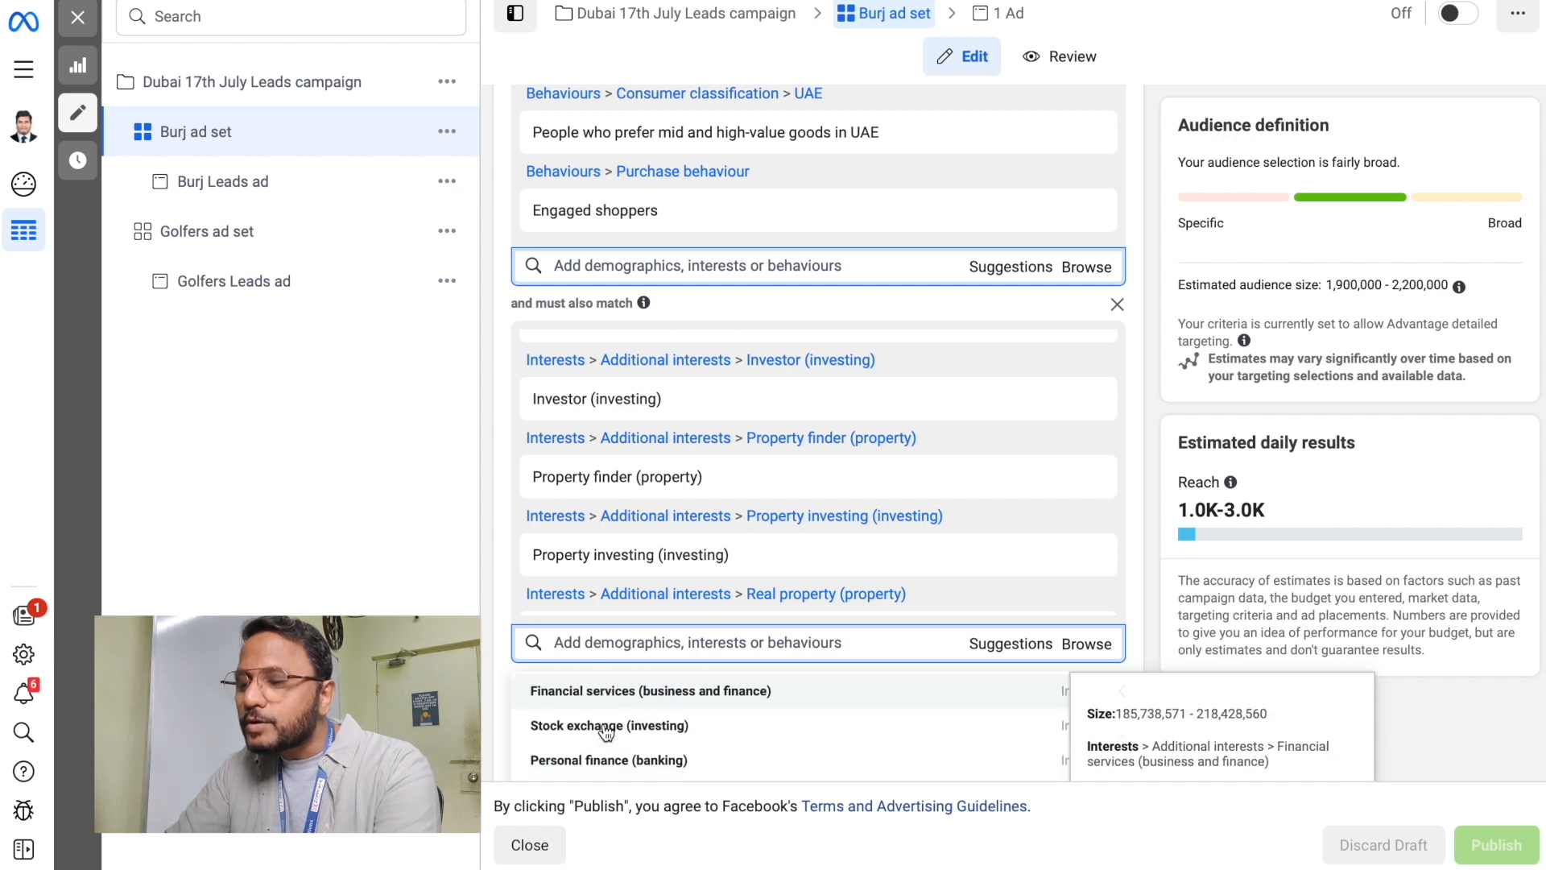
scroll(606, 731, down, 3)
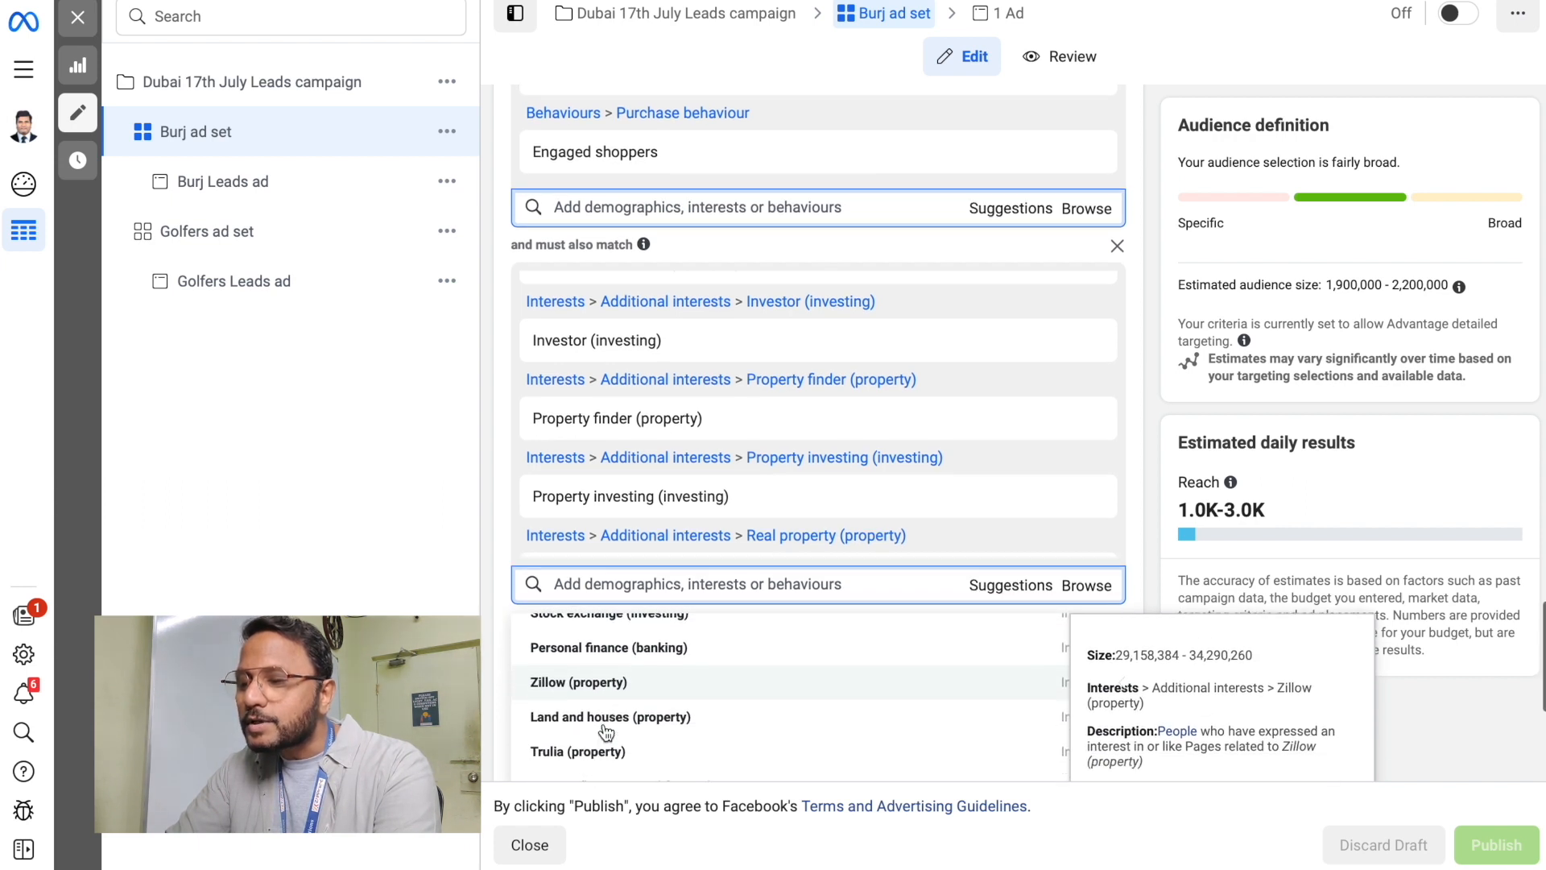
Review the interests already selected in the "and must also match" group, from Apartment (property) to Real property (property)
scroll(632, 390, up, 3)
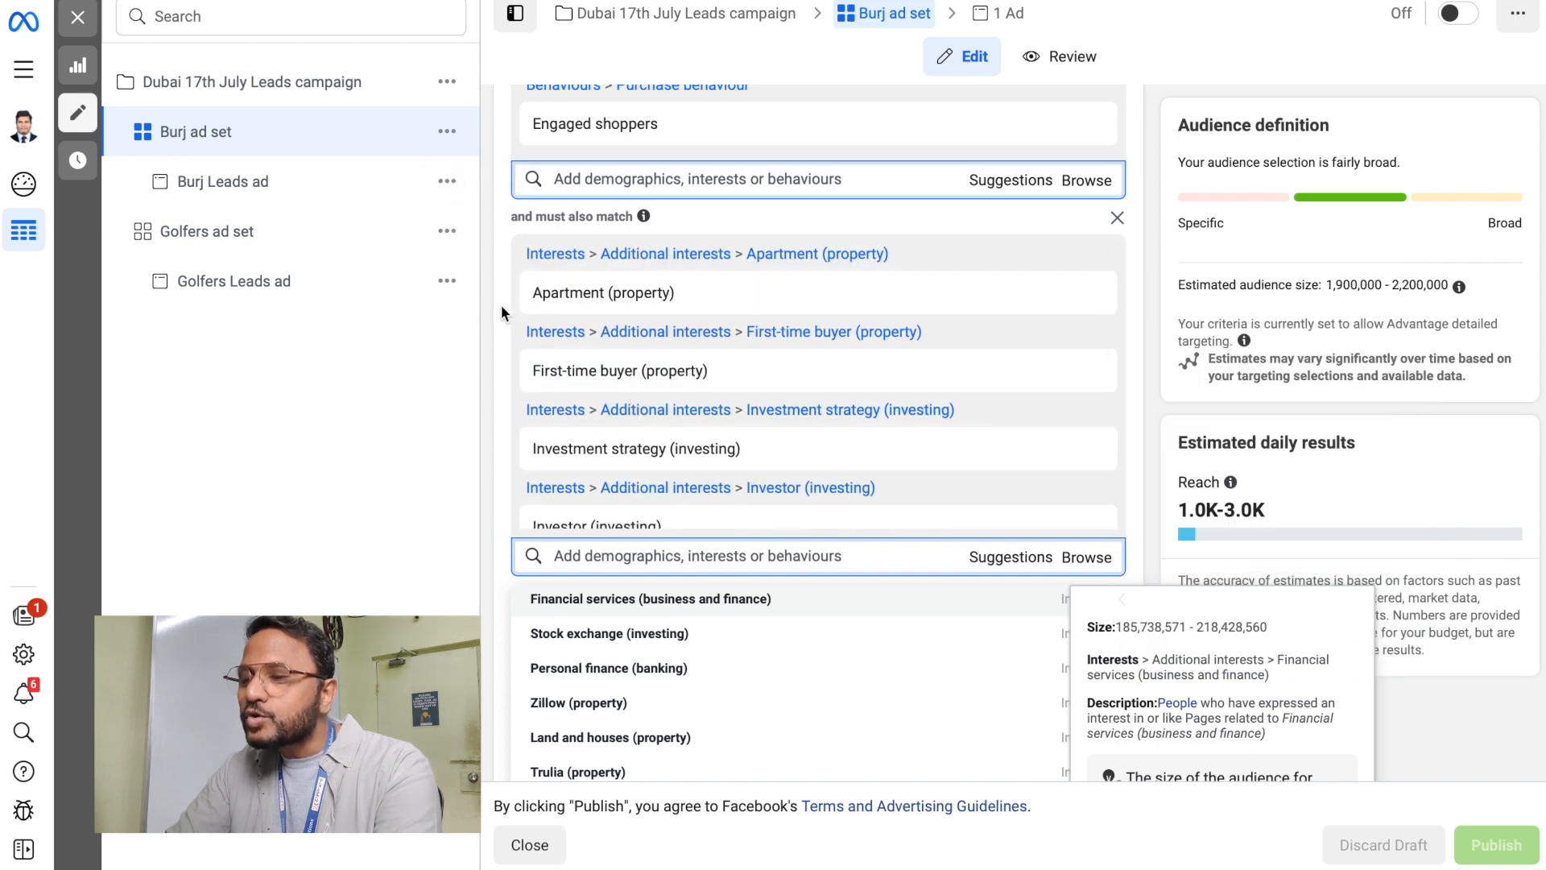
scroll(574, 375, down, 5)
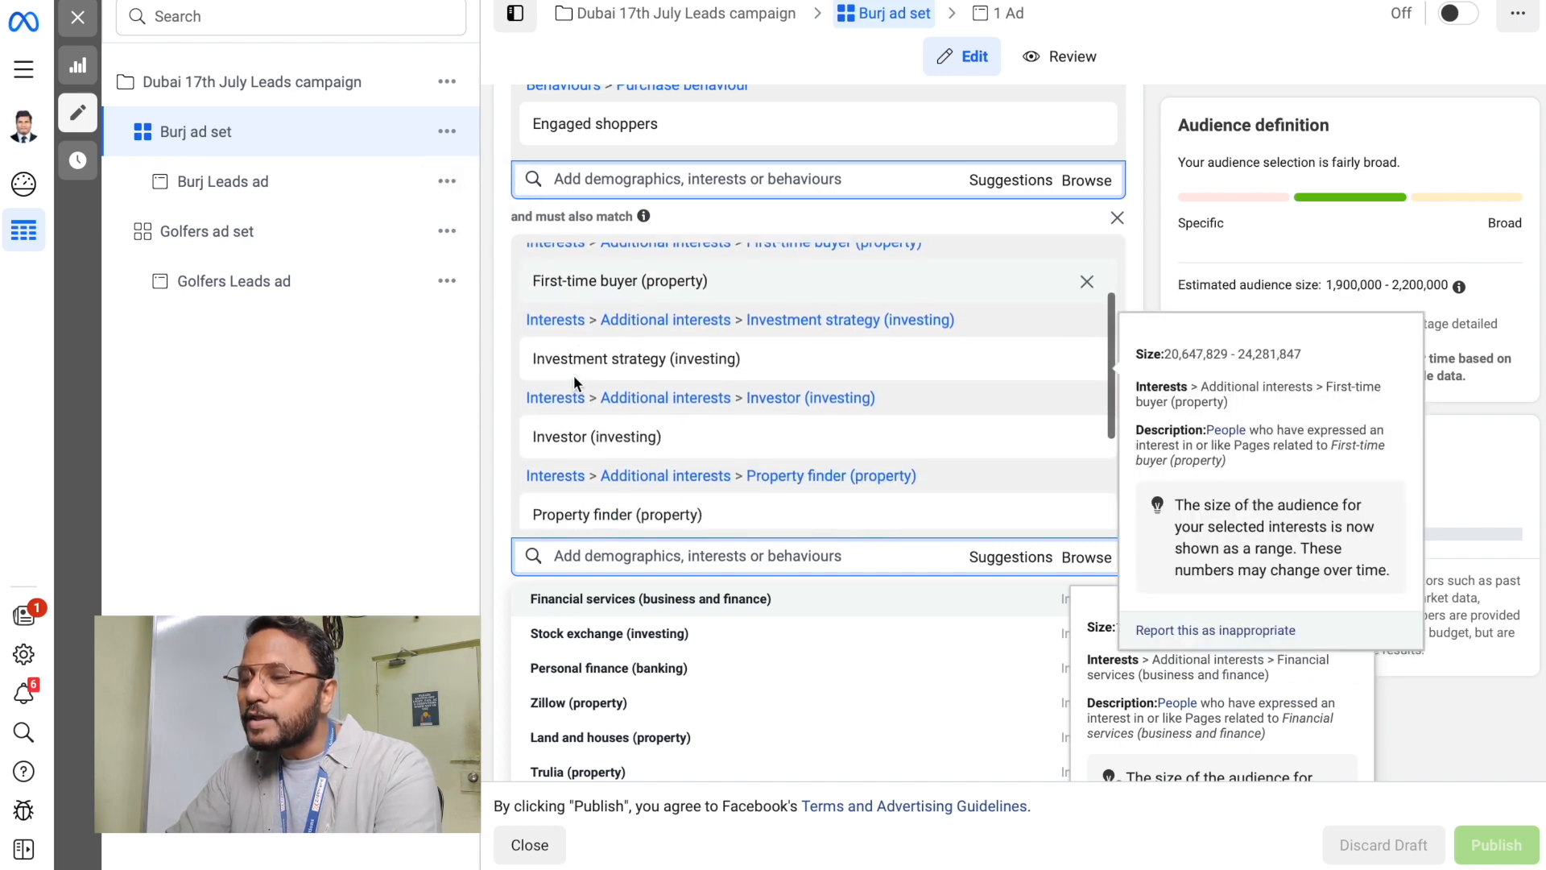
scroll(610, 359, down, 1)
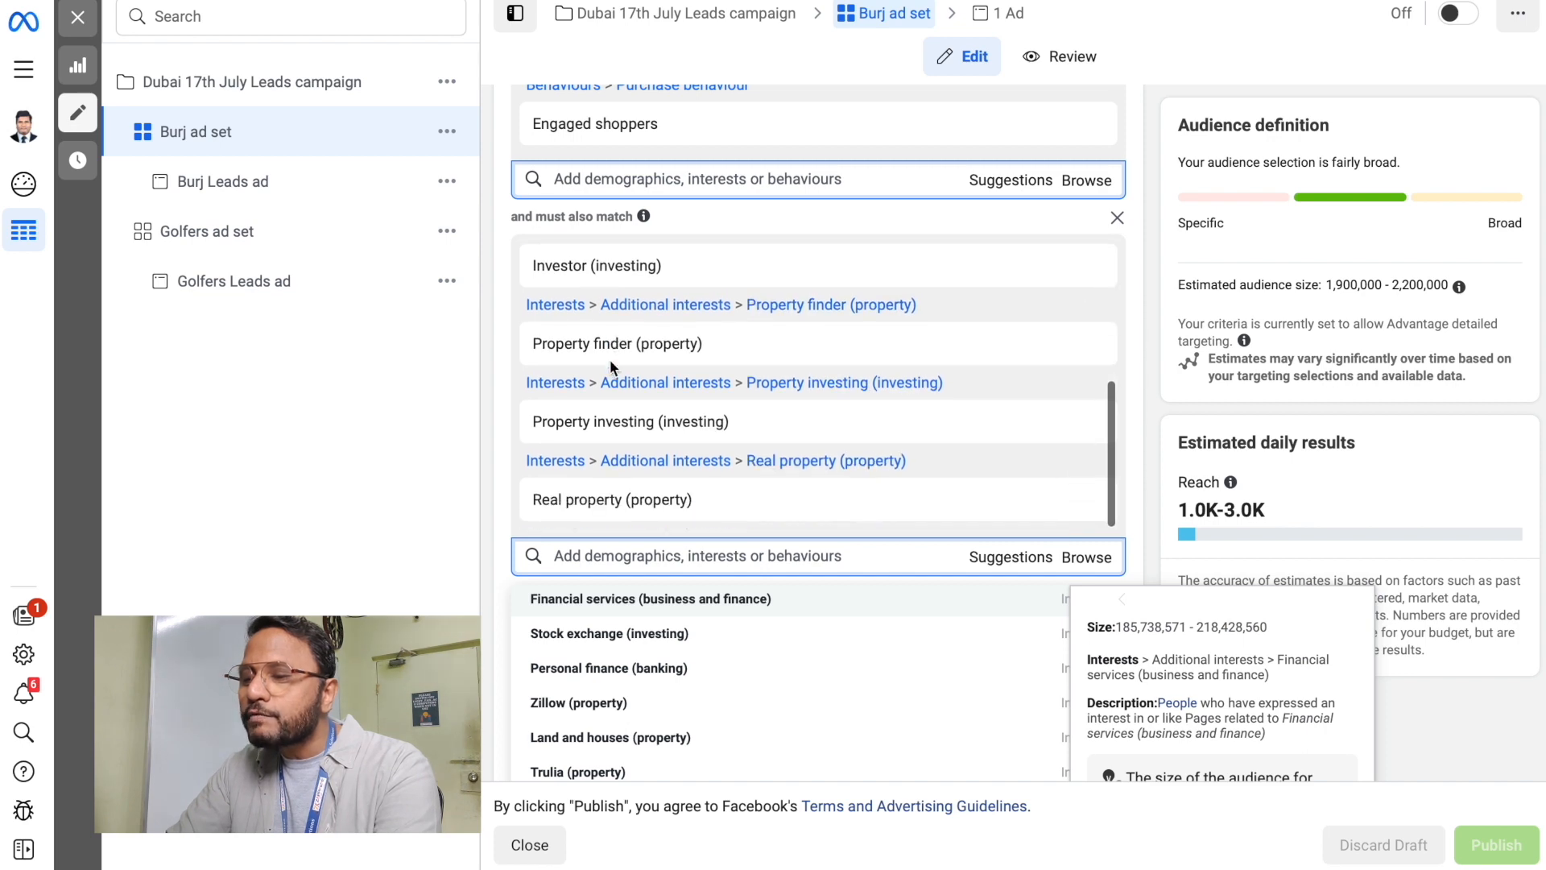
scroll(611, 359, down, 3)
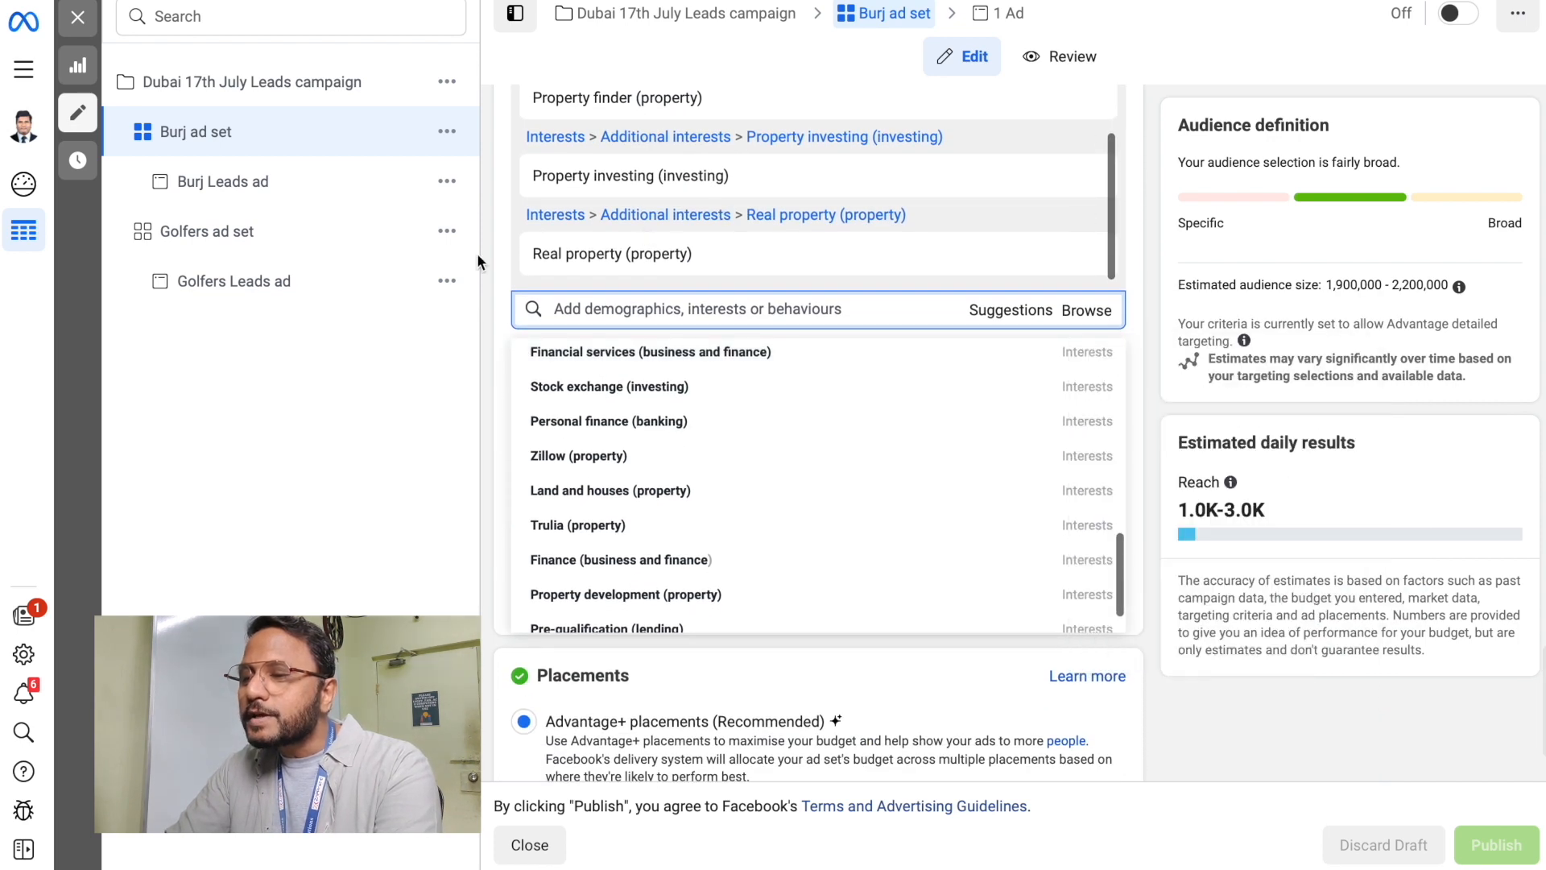
Check the details of the UAE mid and high-value goods audience and the explanation of audience narrowing, and close the interest suggestions
scroll(500, 245, up, 4)
scroll(500, 248, up, 1)
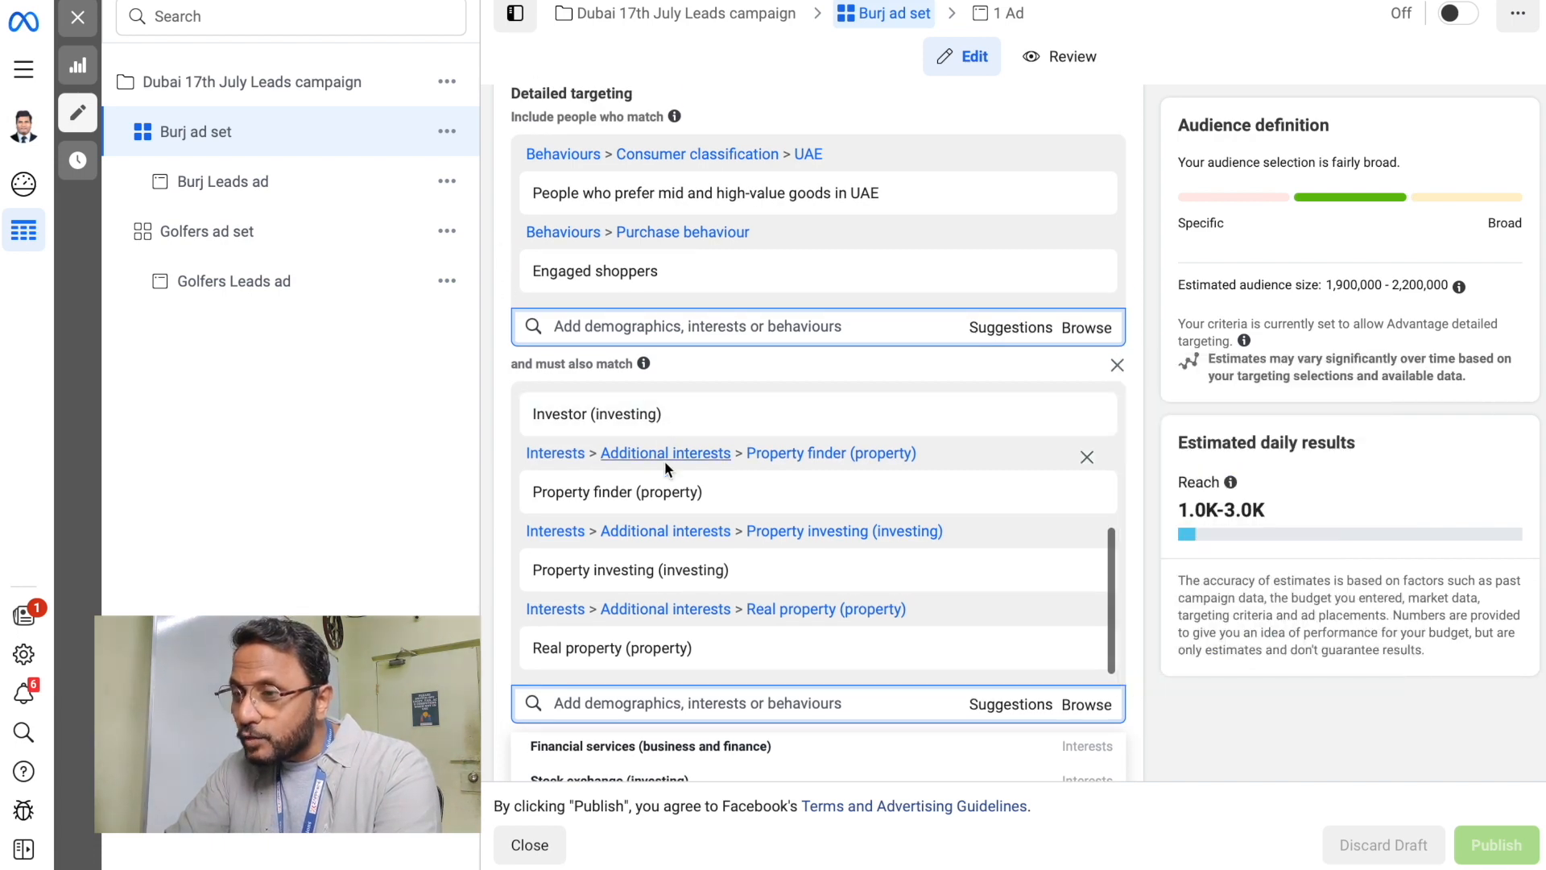
mouse_move(736, 195)
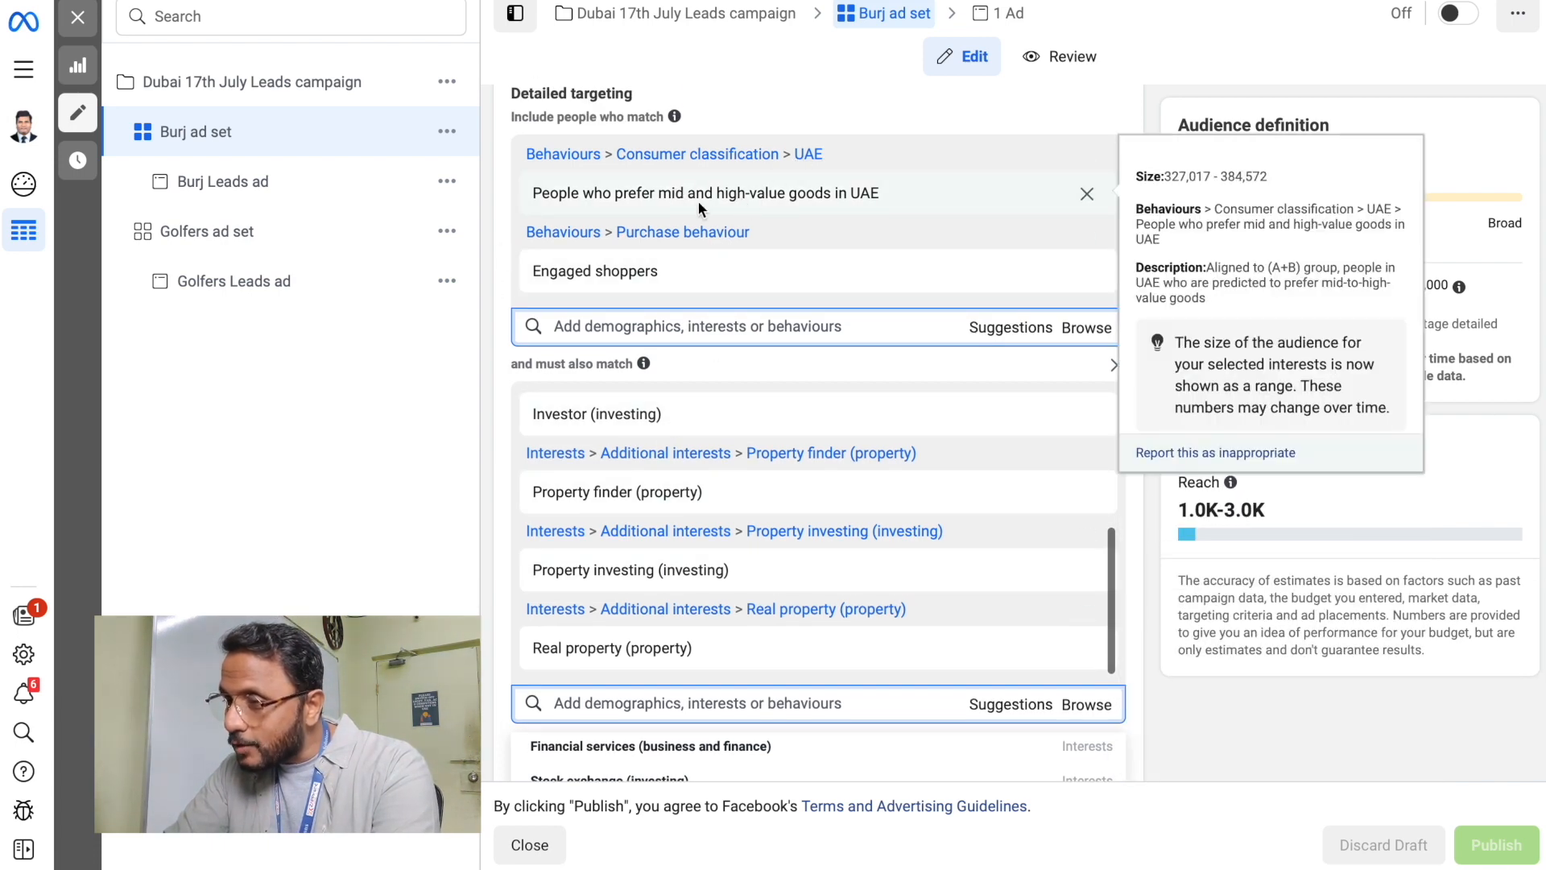
mouse_move(643, 363)
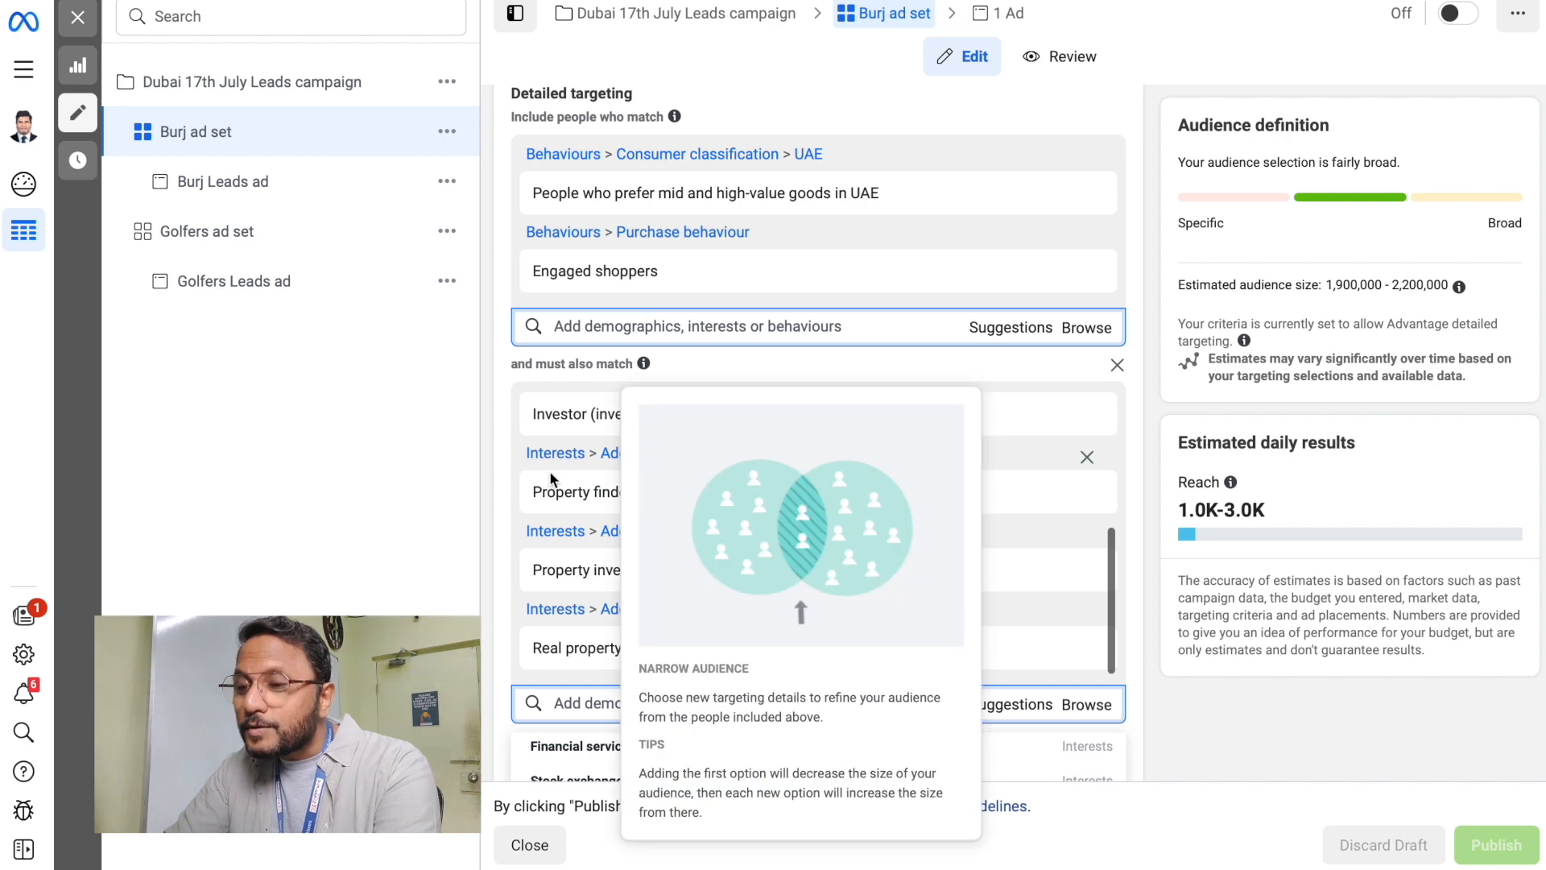
mouse_move(635, 418)
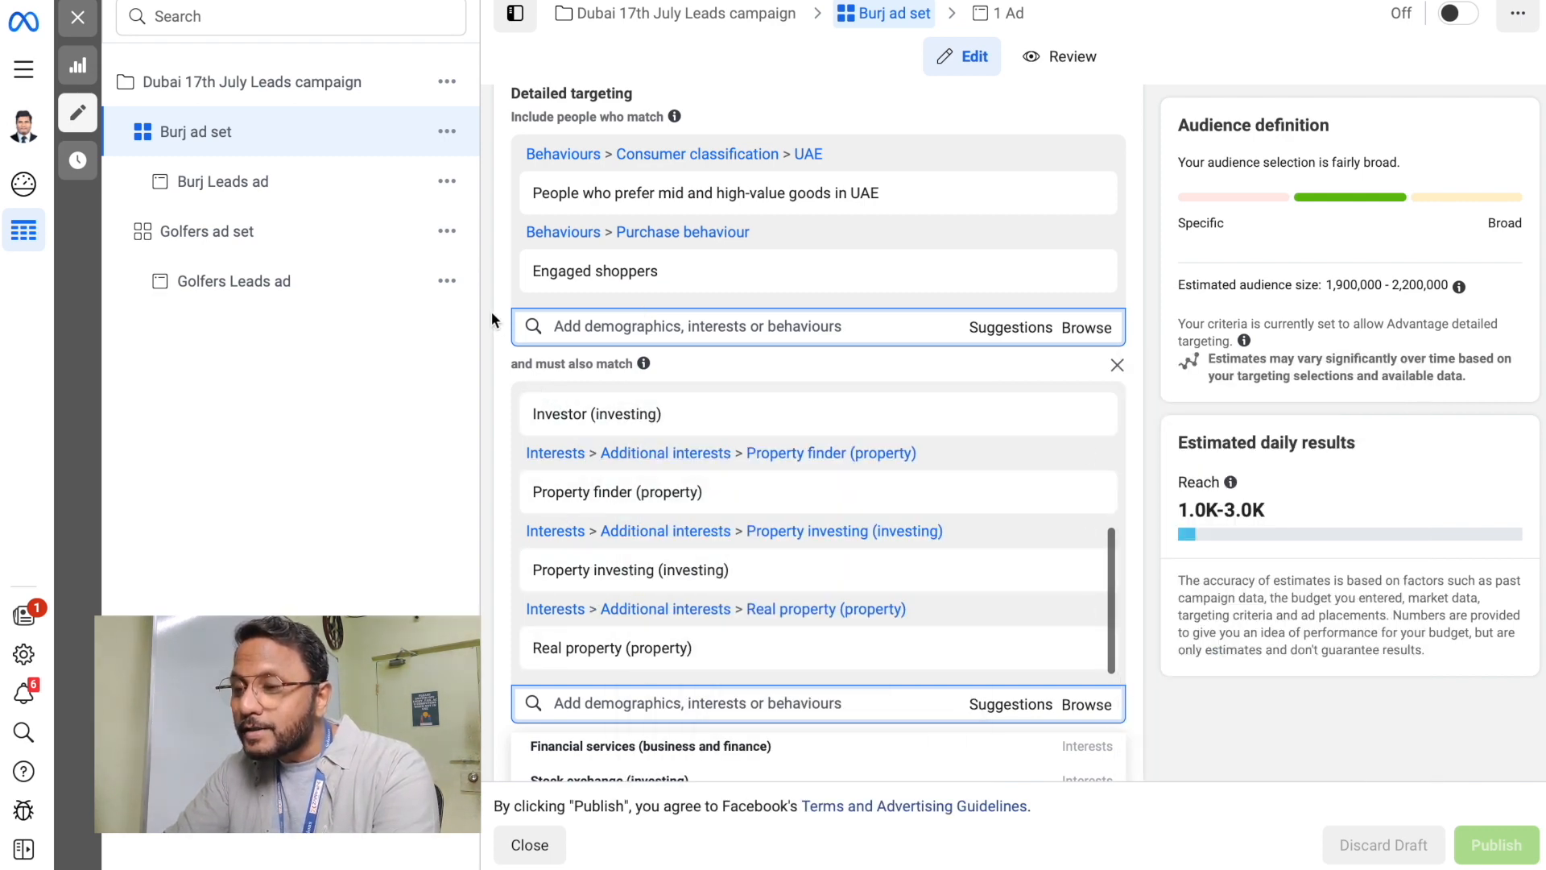
scroll(494, 319, up, 1)
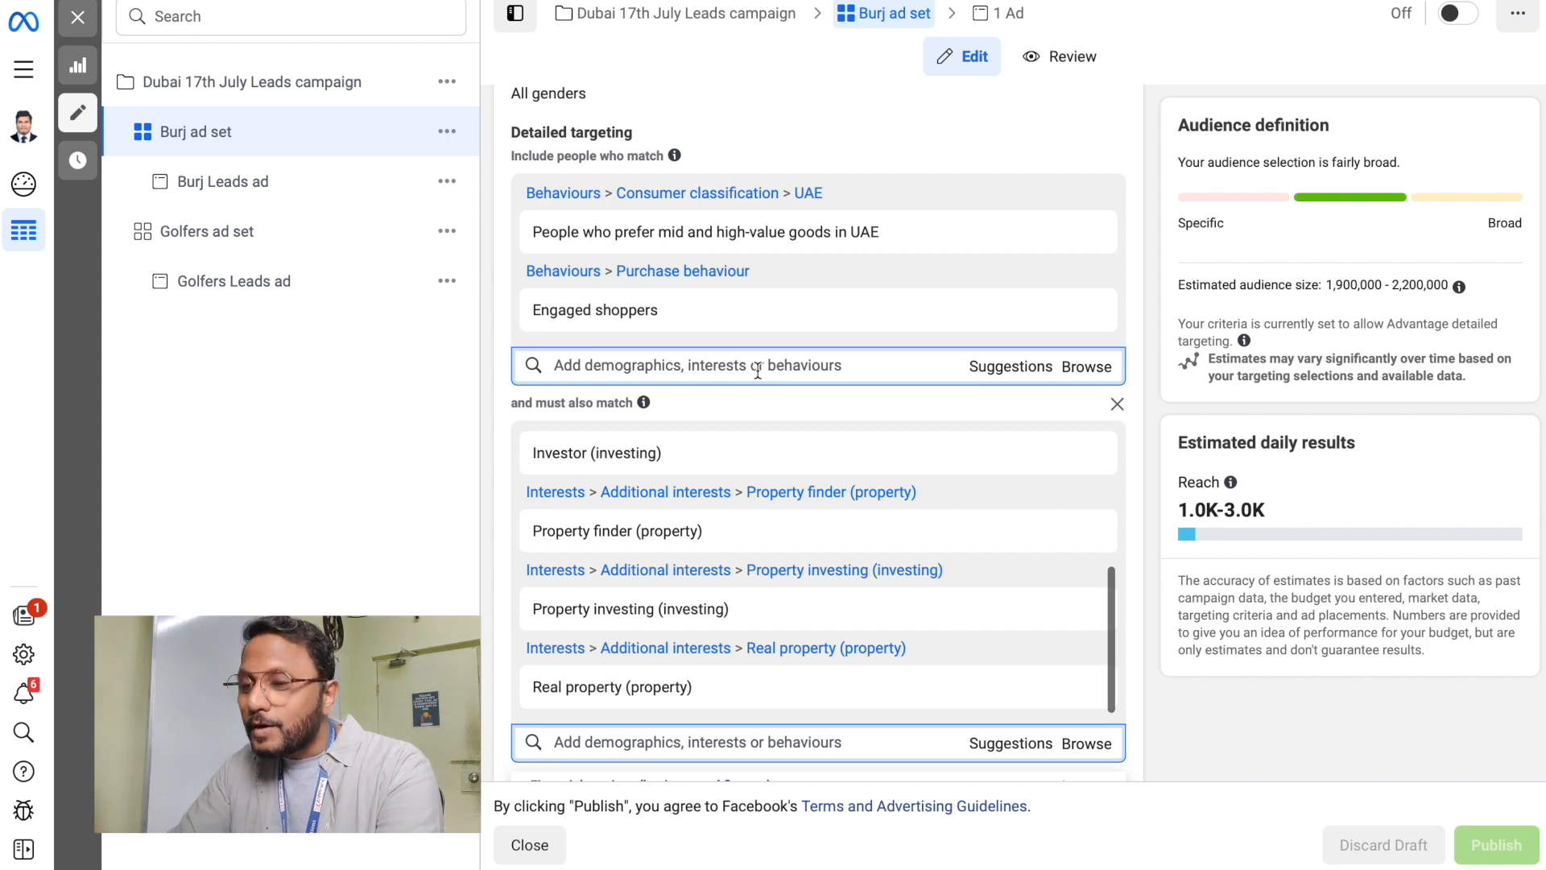
scroll(487, 539, down, 7)
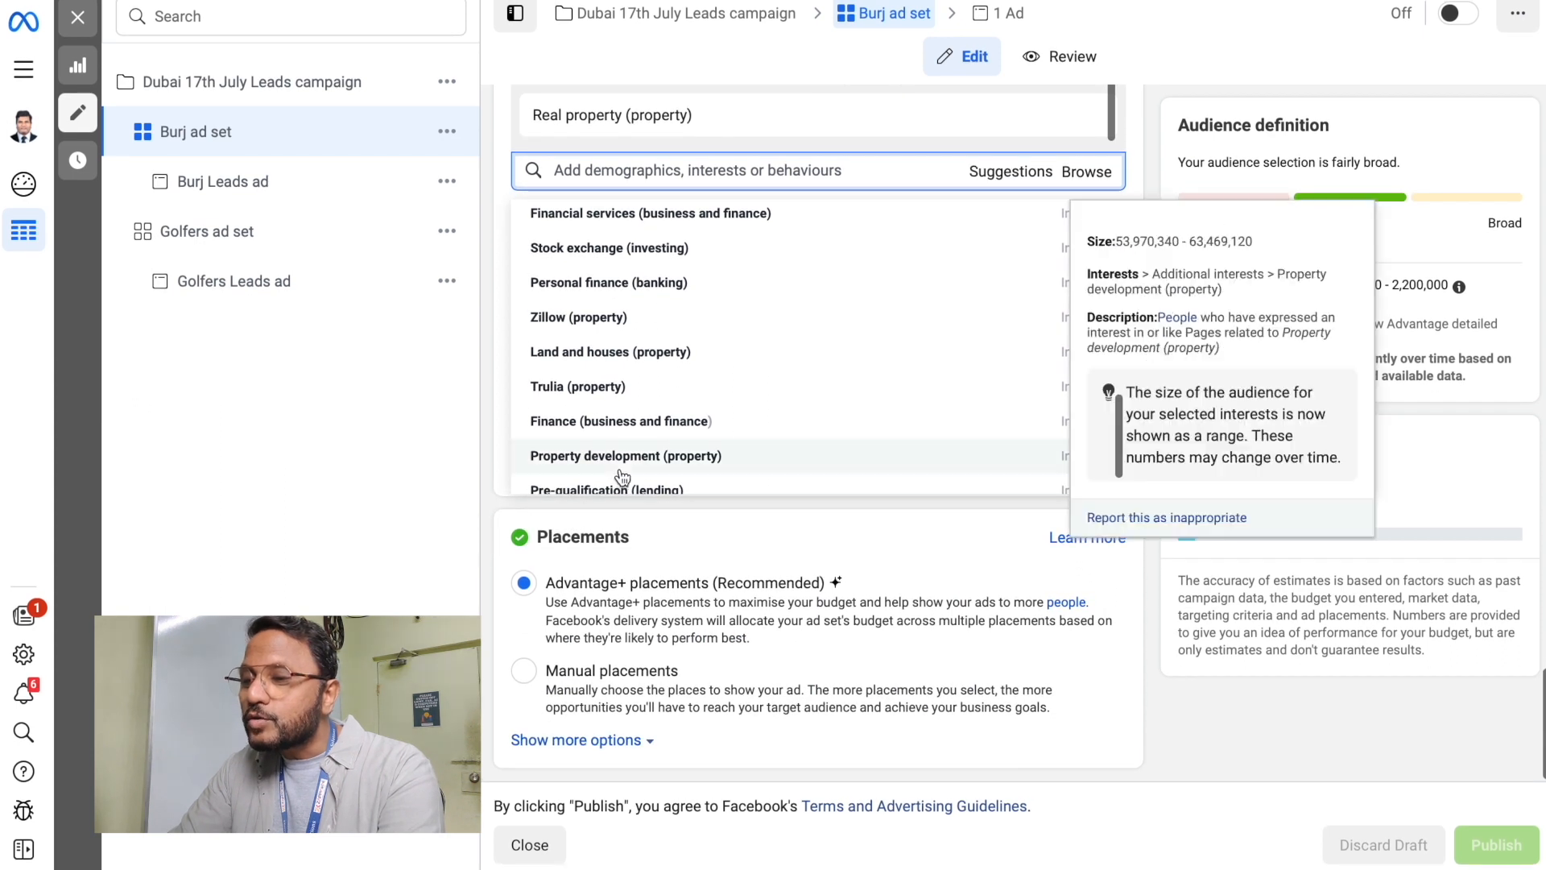
click(496, 381)
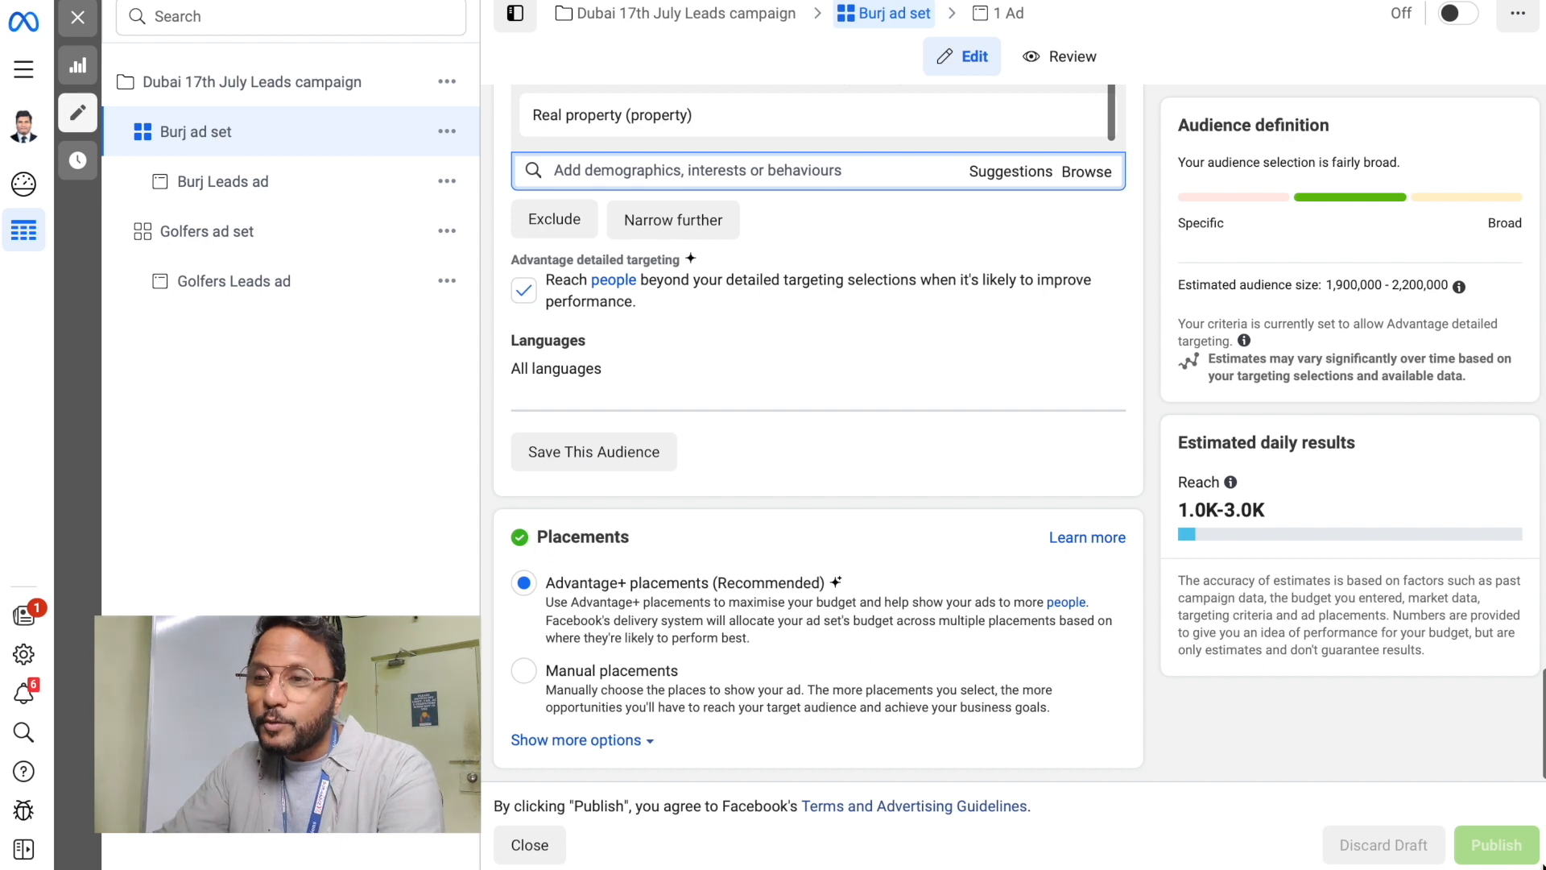
Return to the campaigns overview and set its reporting period to 1 Jul 2023 - 20 Jul 2023
click(23, 70)
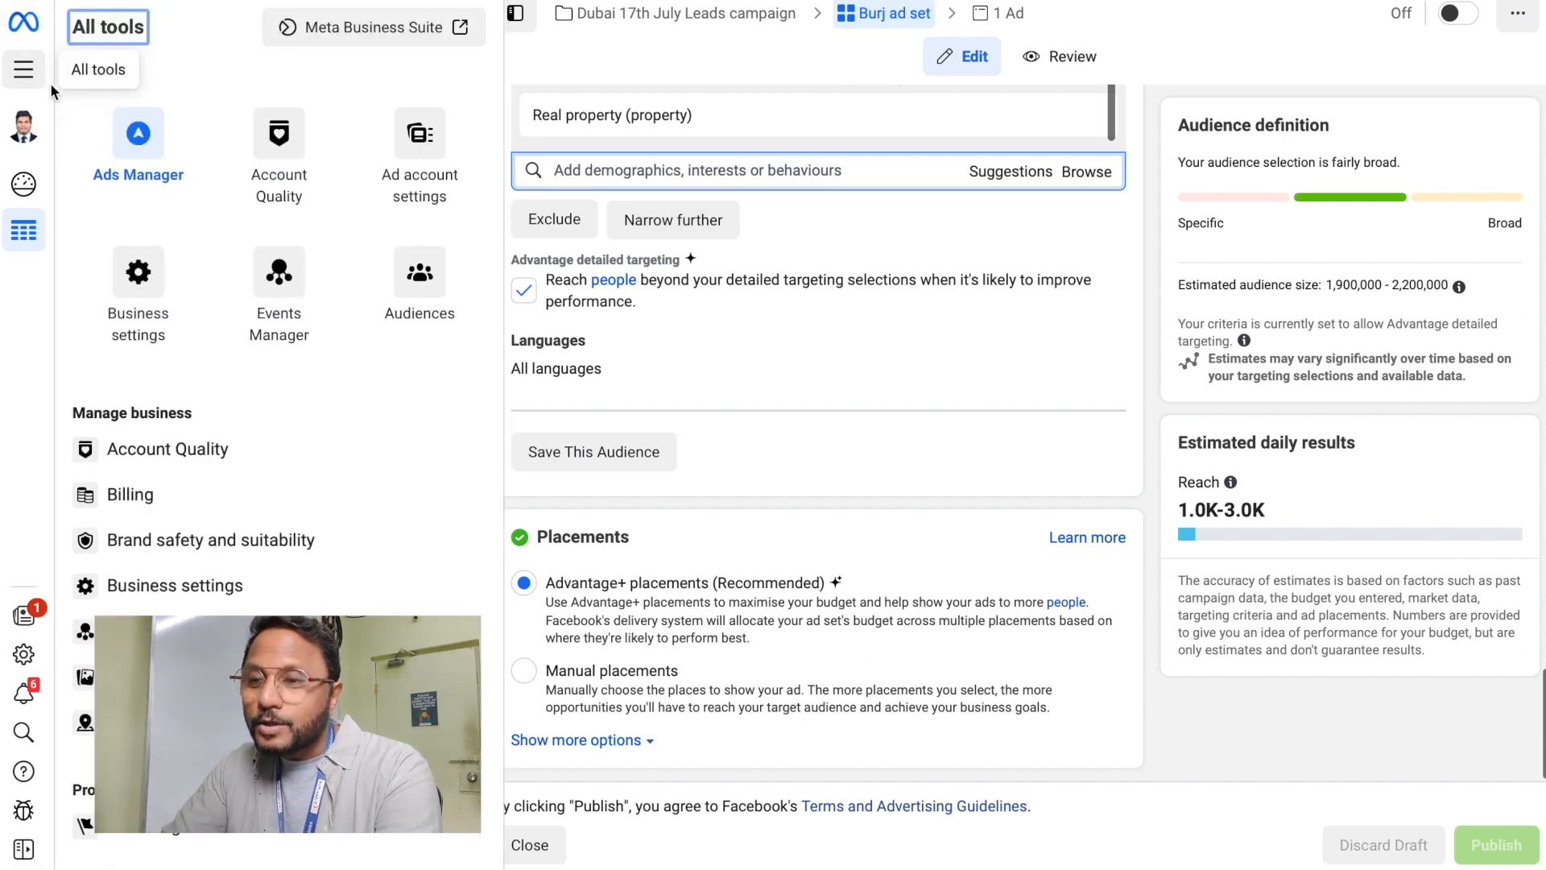
click(138, 135)
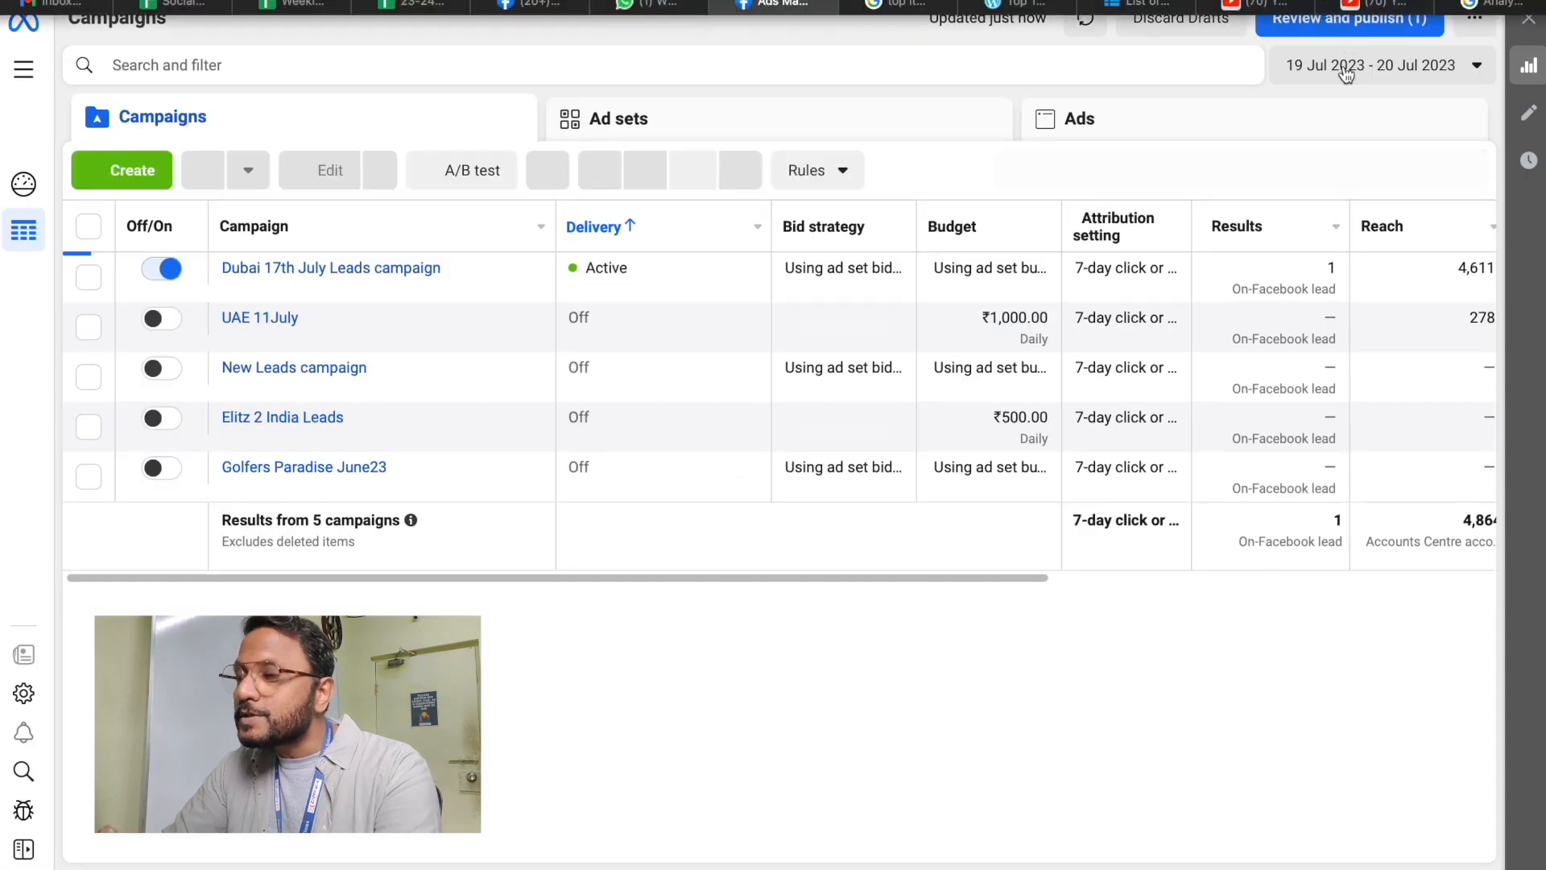
click(1347, 74)
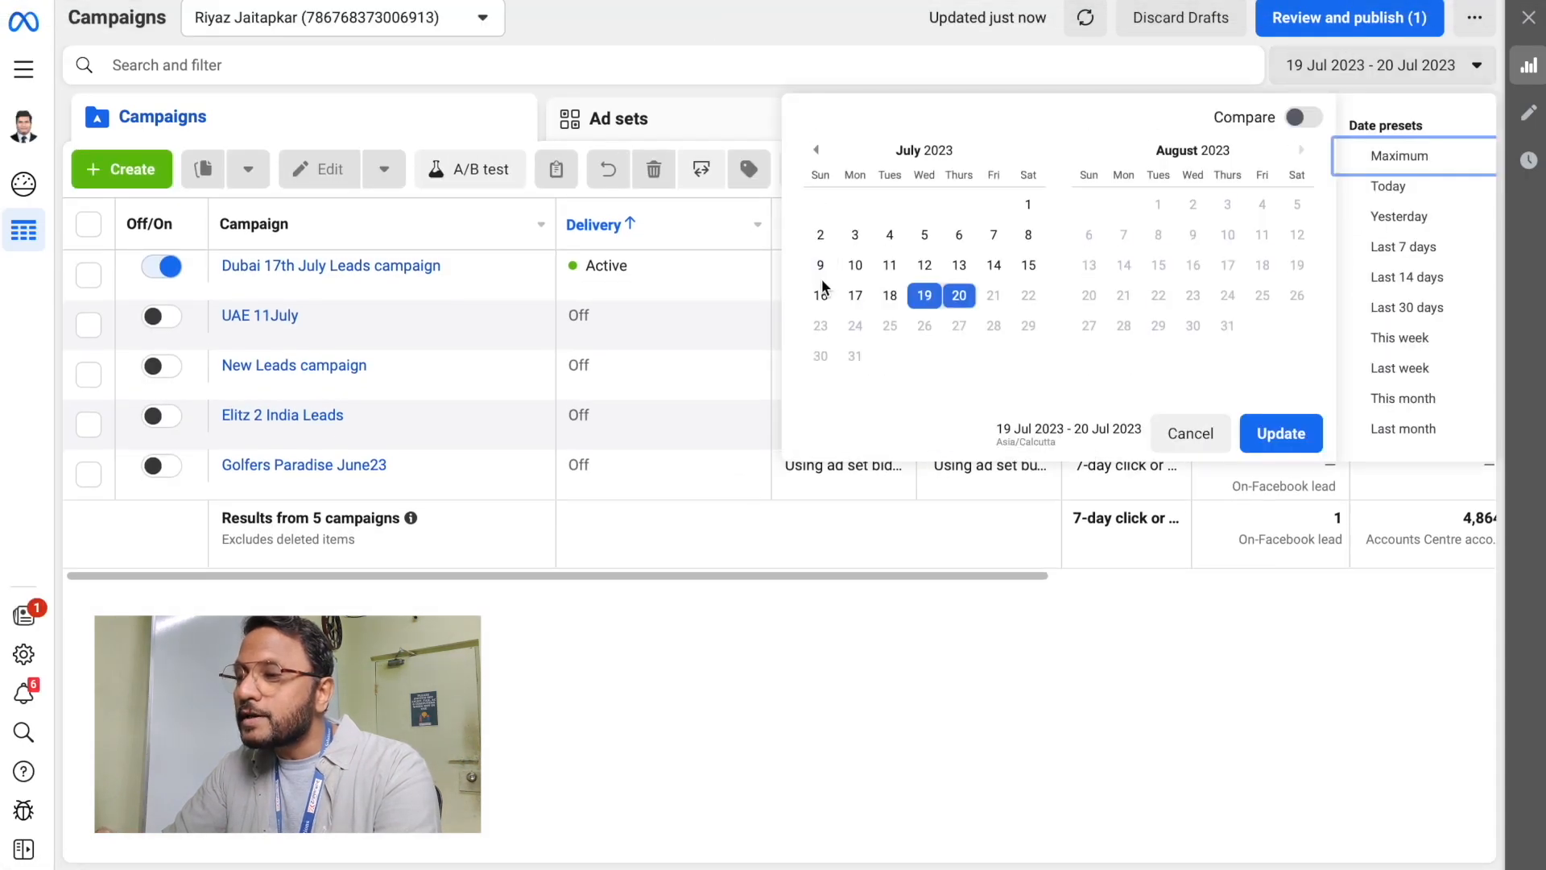
click(1028, 203)
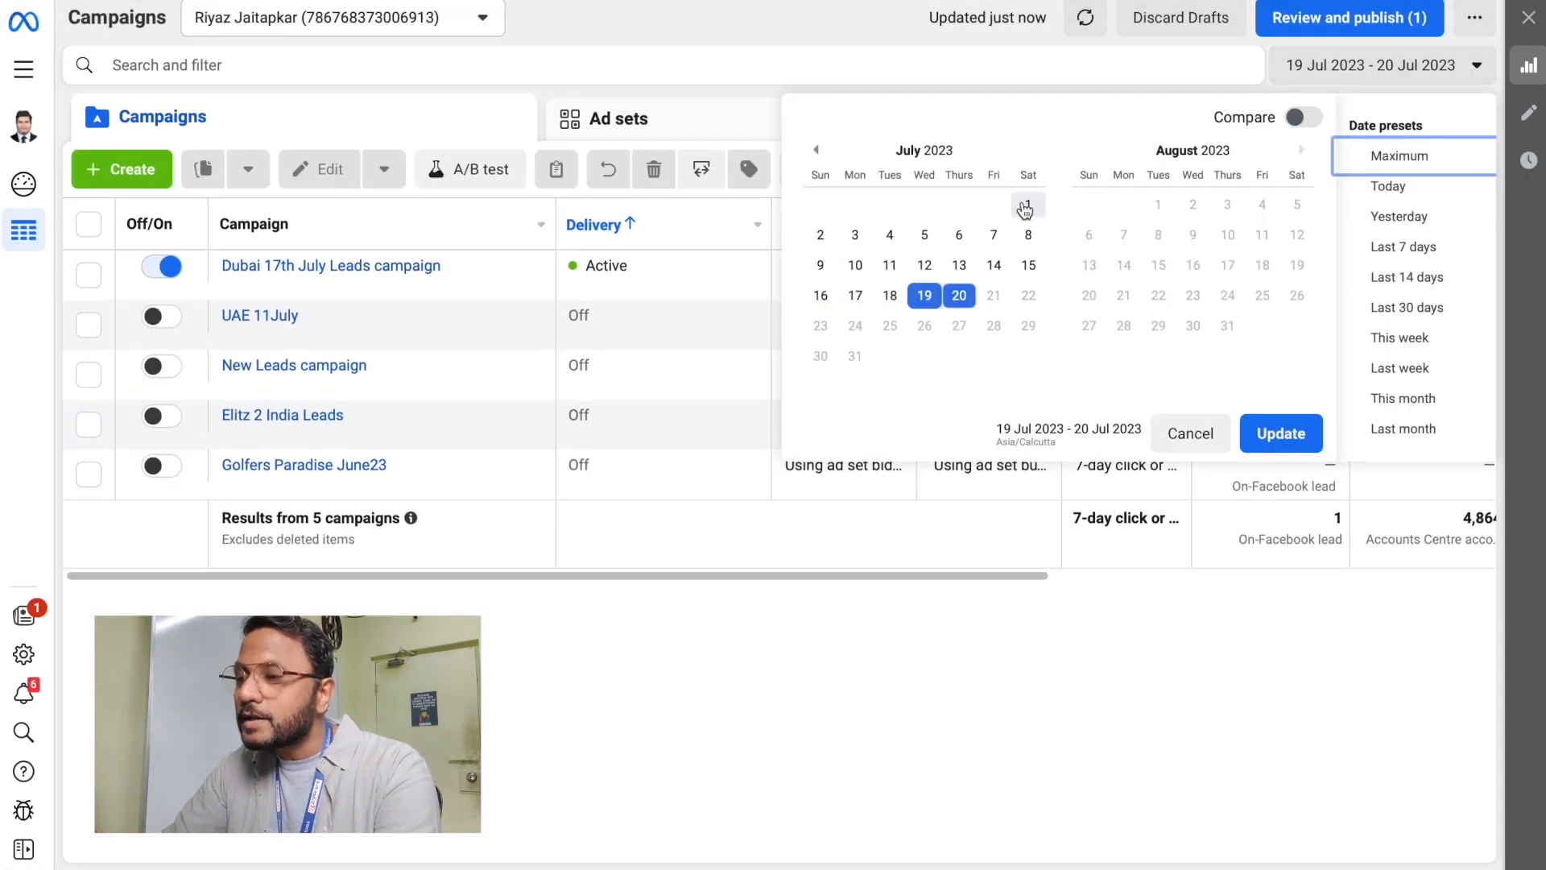
click(958, 295)
click(1279, 432)
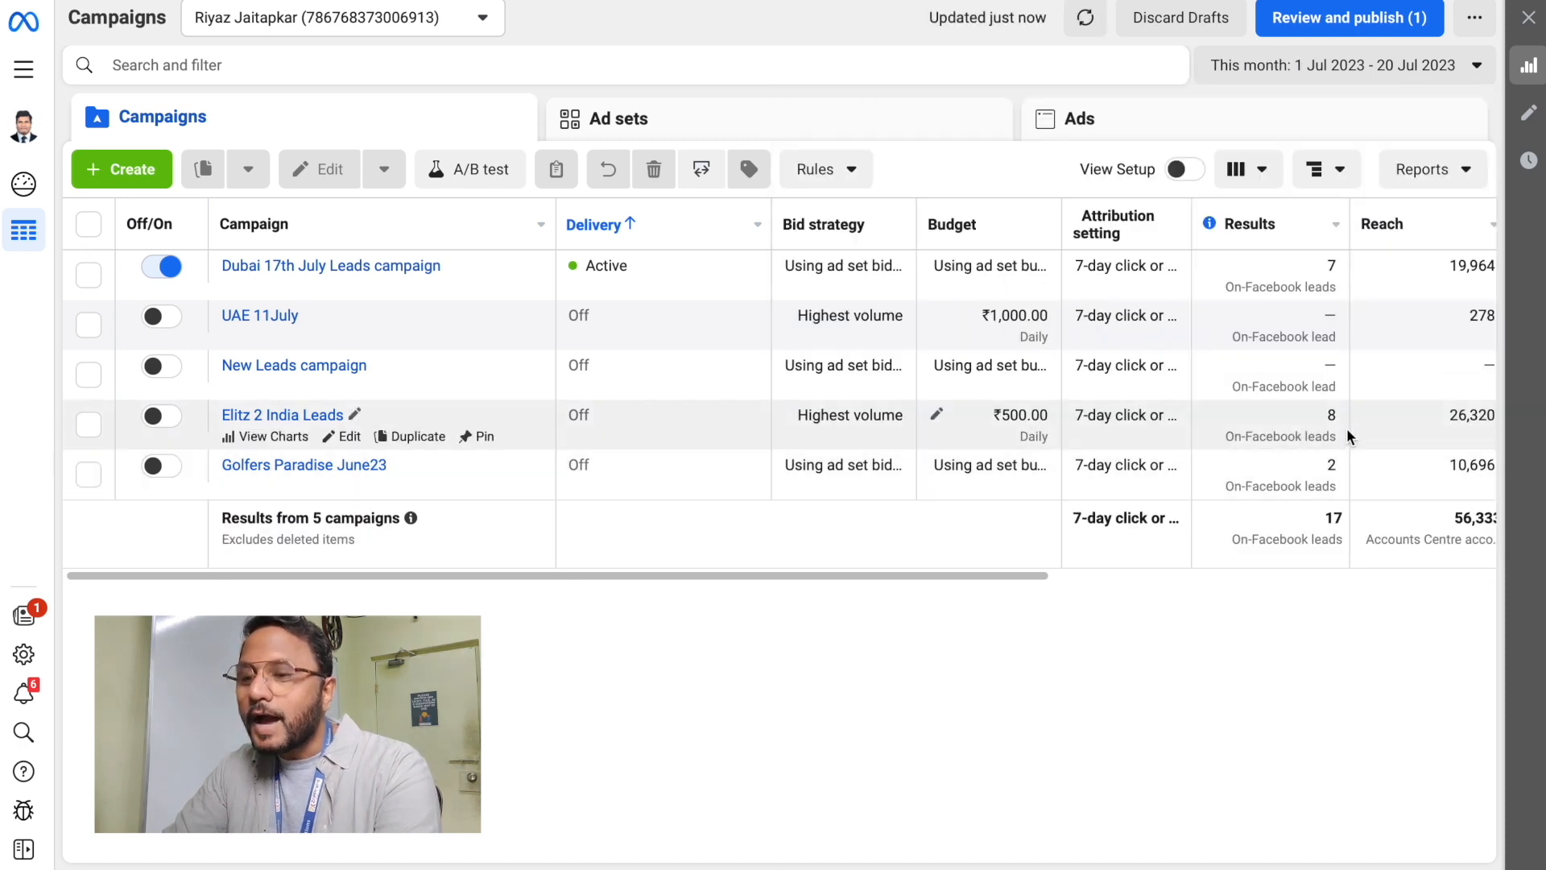
Open the Elitz 2 India Leads campaign and examine its ad set's results, reach, impressions, cost per result and amount spent
click(295, 417)
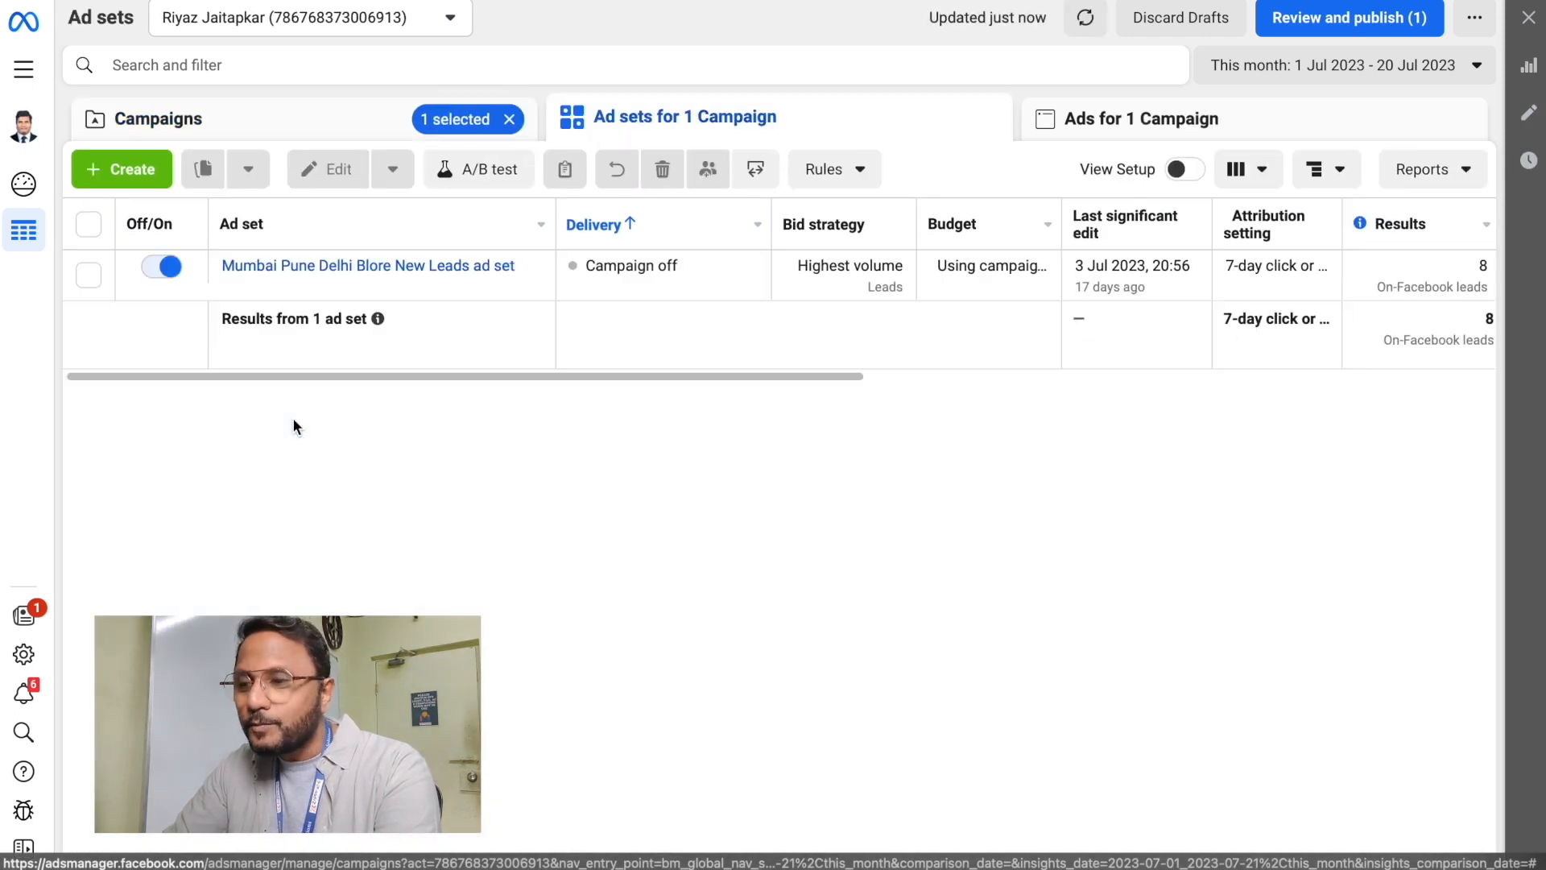
scroll(1087, 308, right, 5)
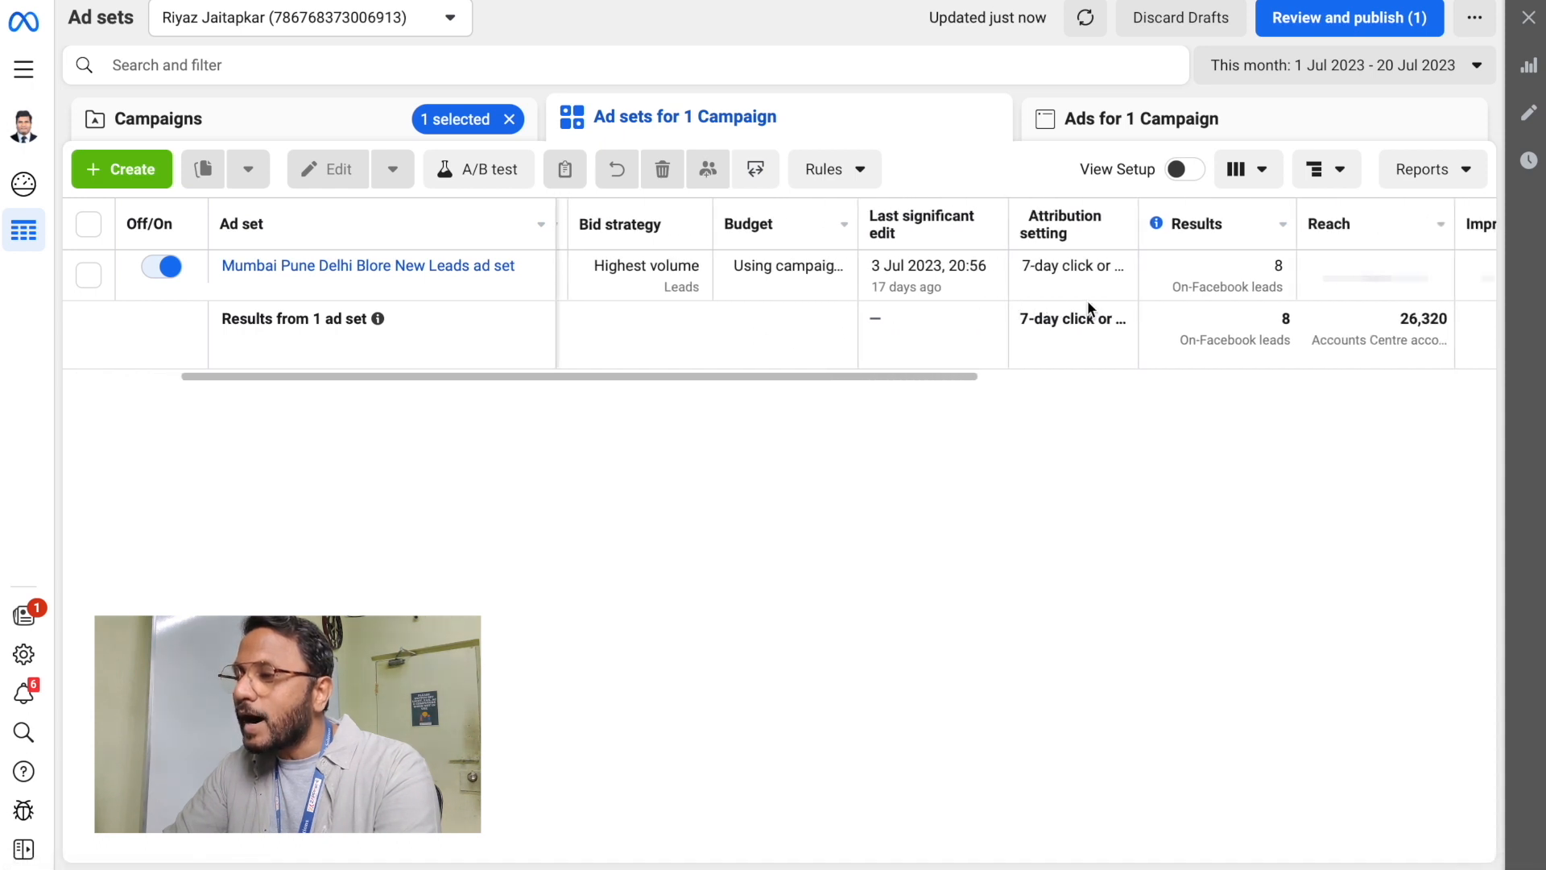
scroll(1085, 296, right, 5)
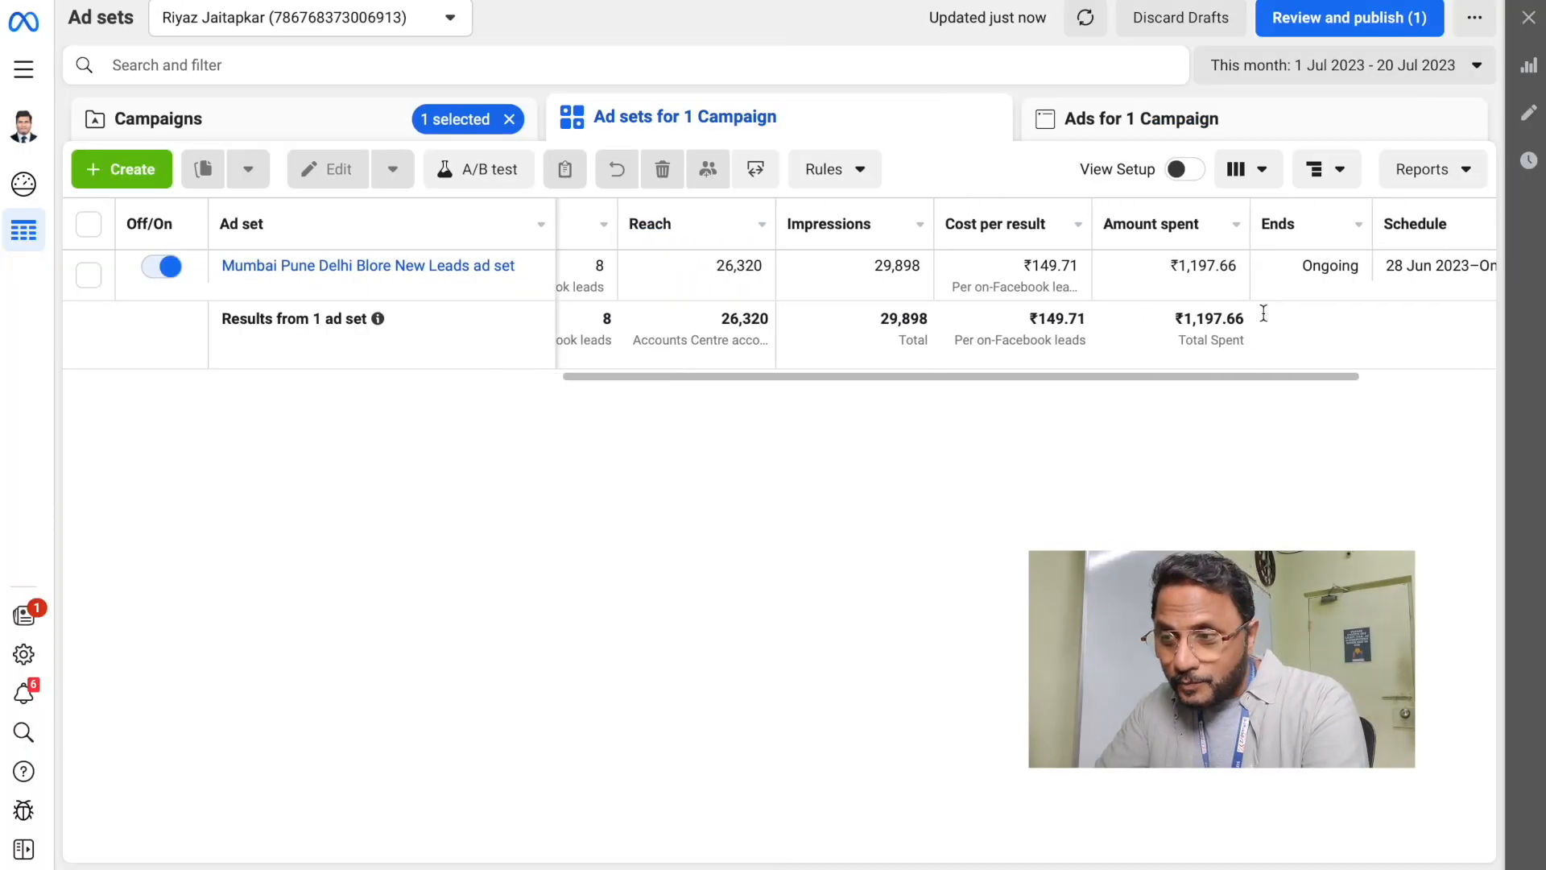
scroll(1263, 314, right, 1)
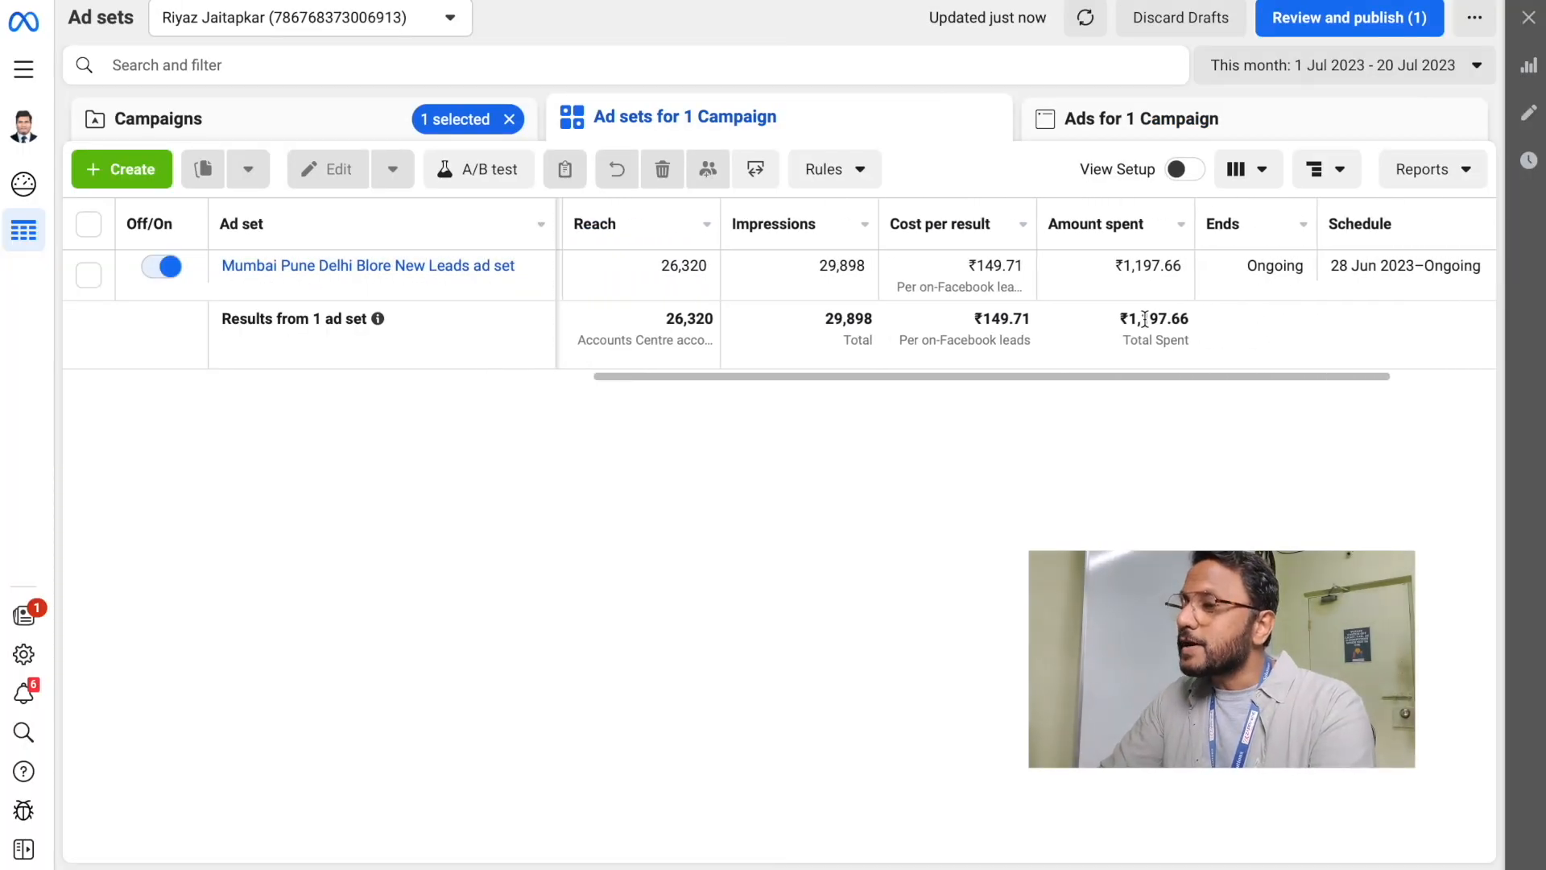
Finish checking the Elitz 2 India ad set, return to the campaigns overview and compare all campaigns' budgets, results and reach
scroll(1145, 319, left, 1)
scroll(1143, 320, left, 2)
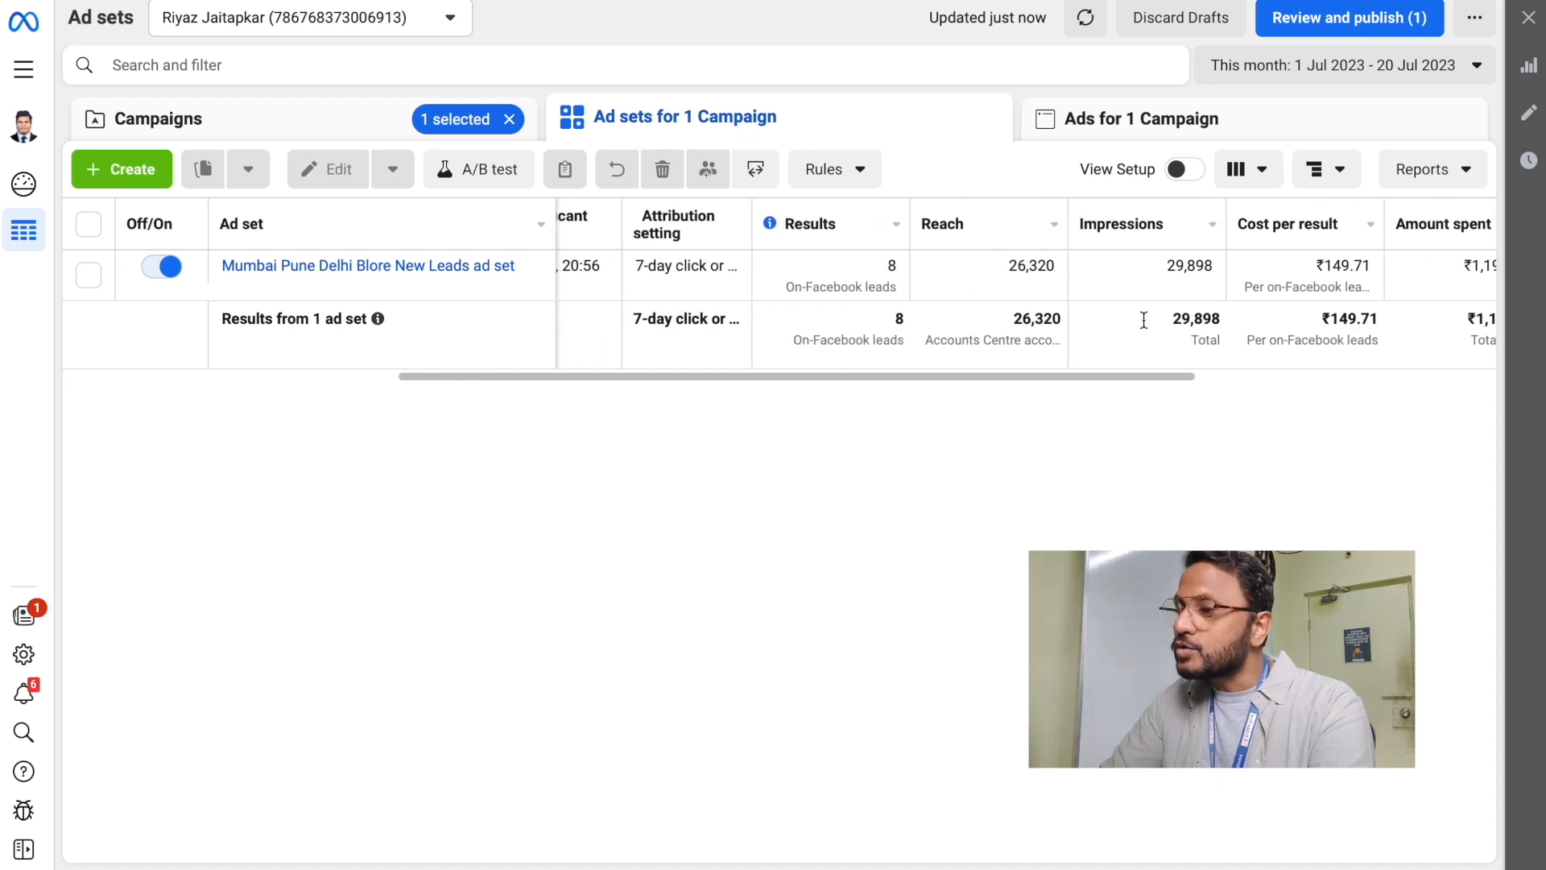
click(24, 73)
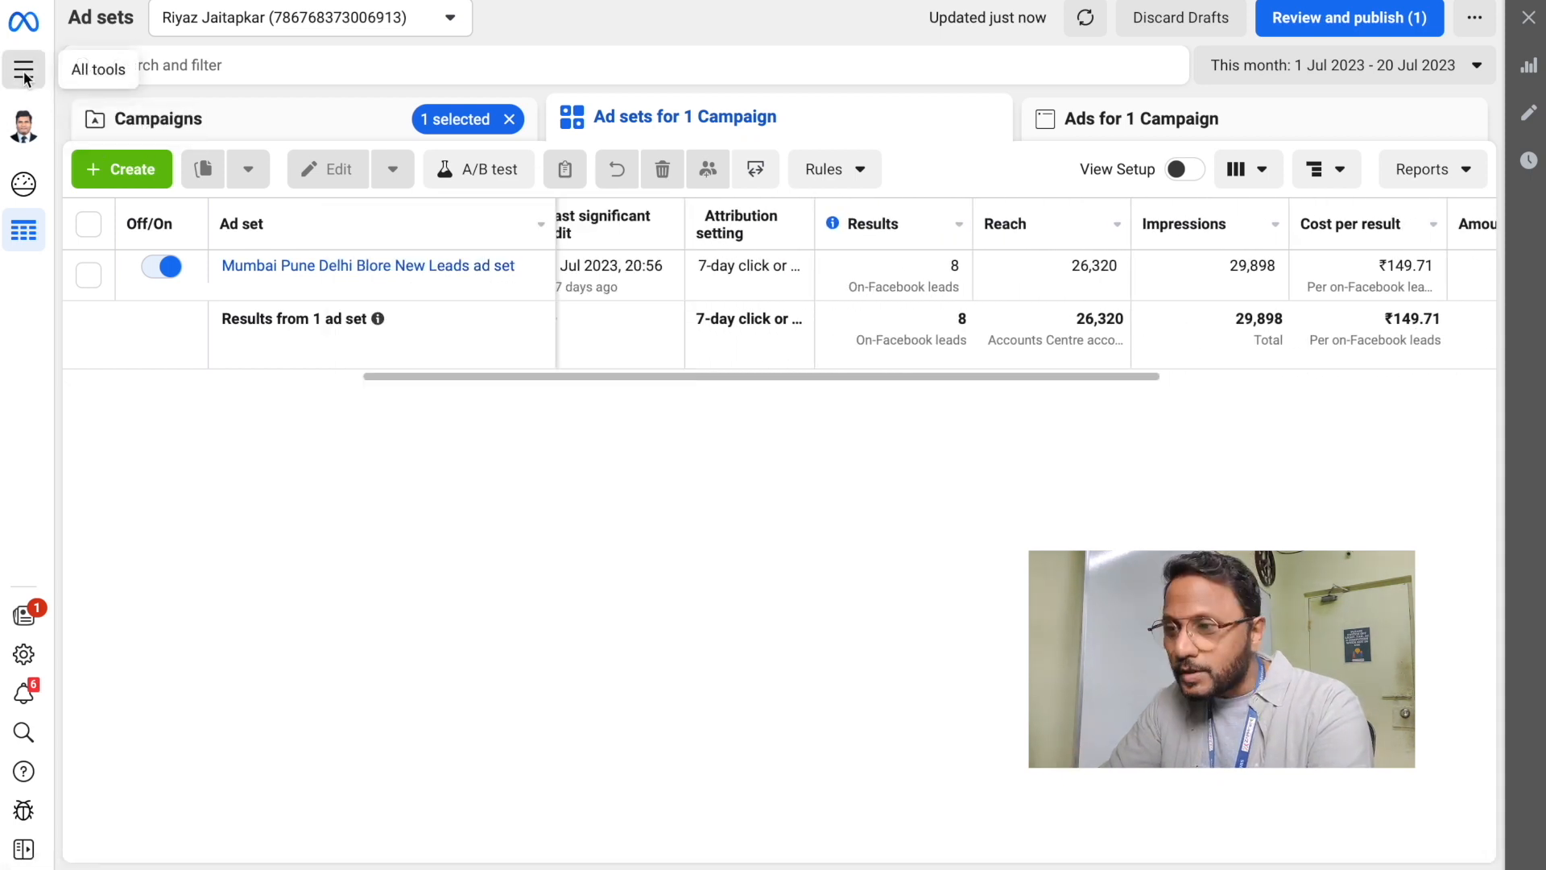
click(779, 578)
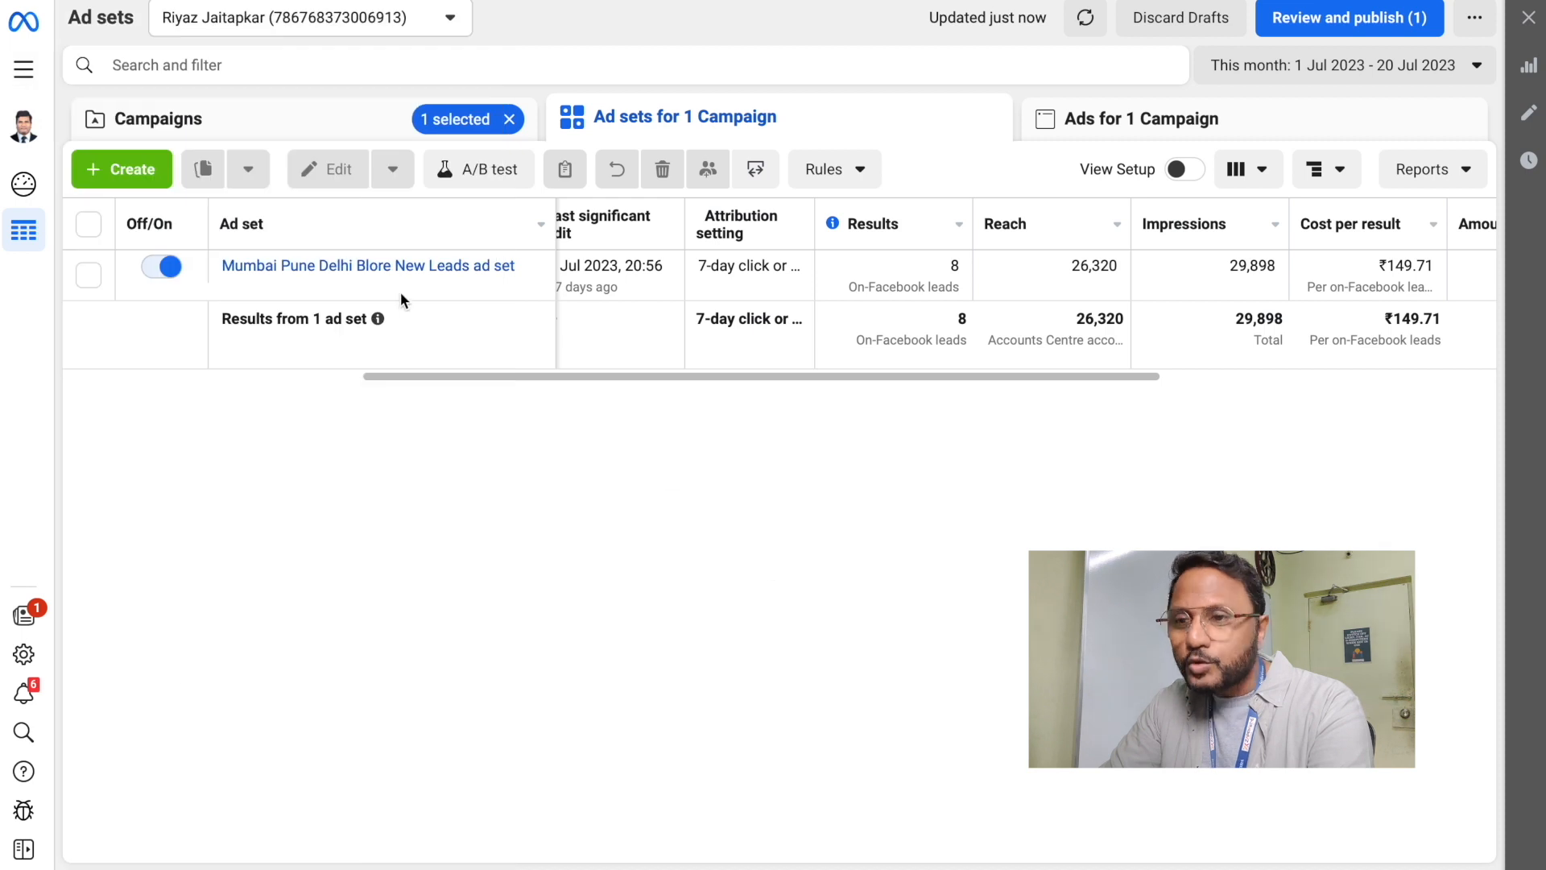
click(23, 74)
click(153, 153)
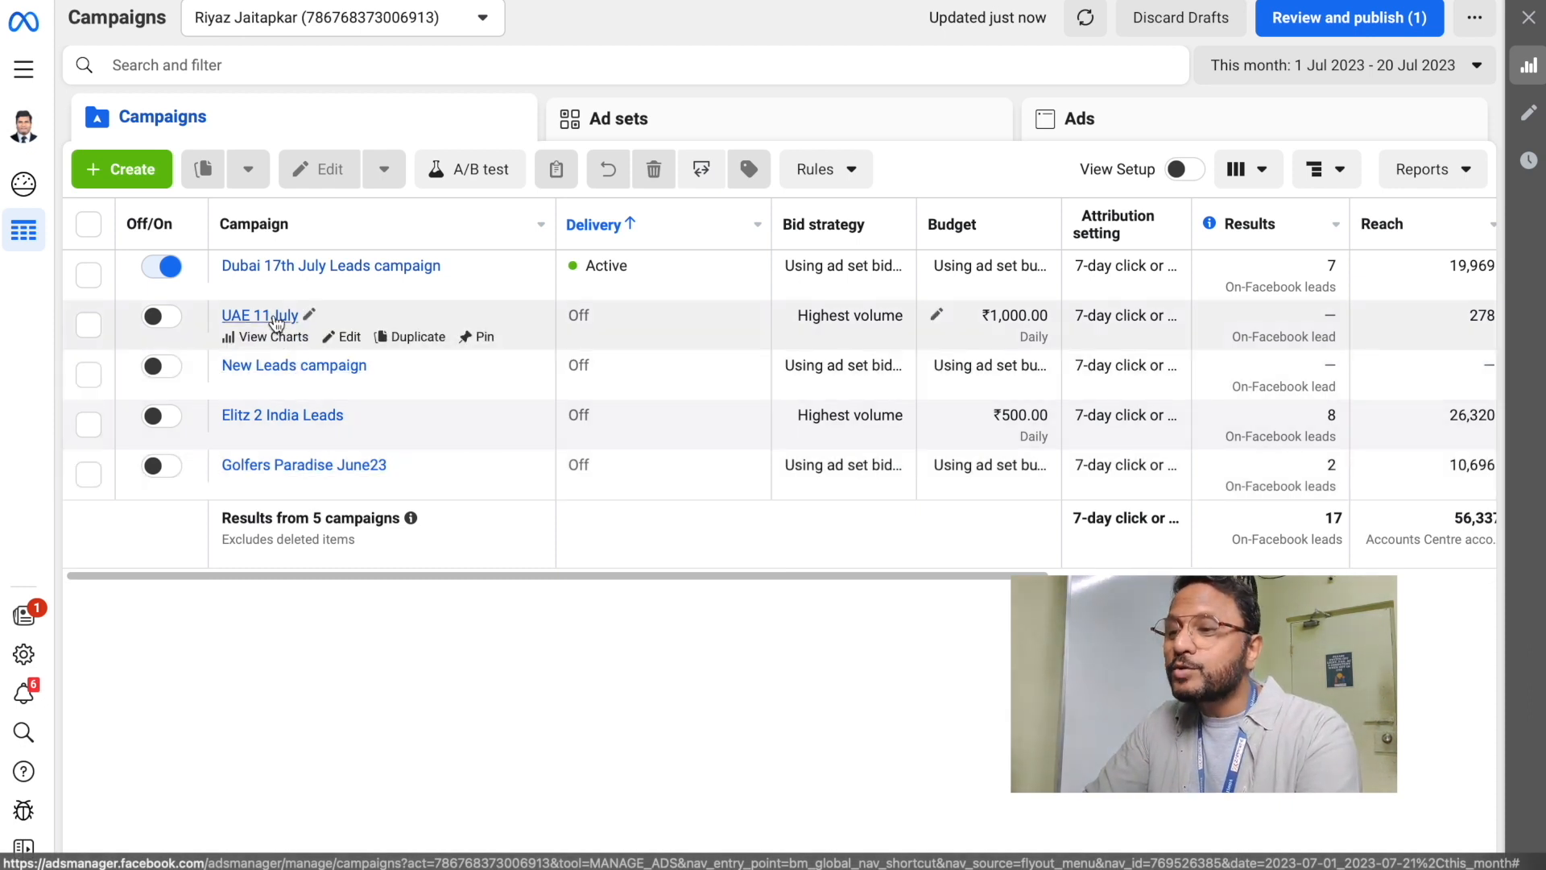
scroll(904, 358, right, 3)
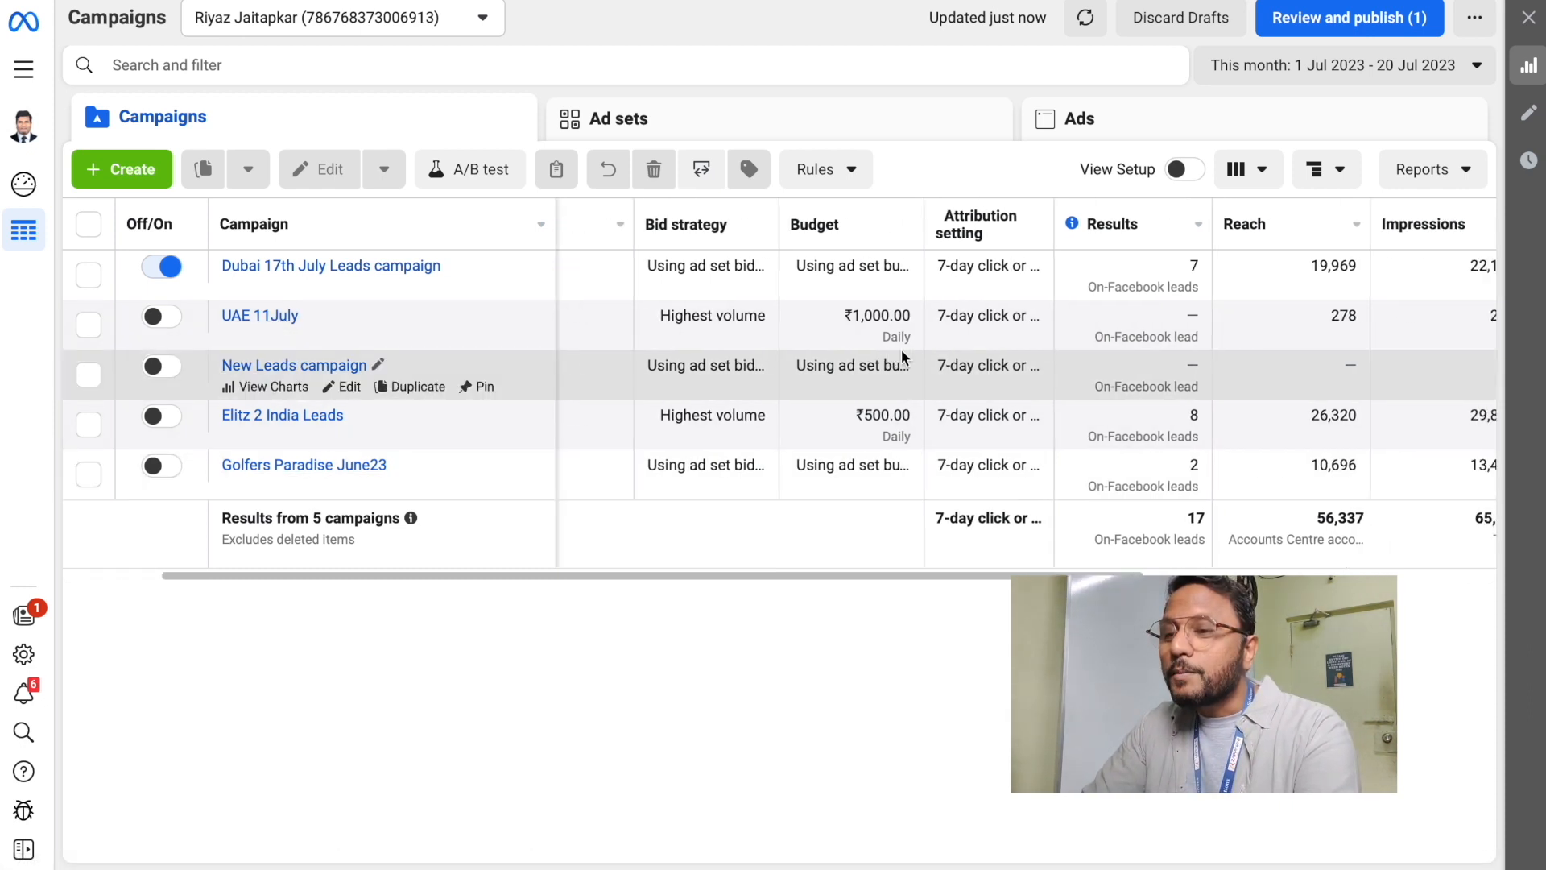
scroll(420, 320, left, 3)
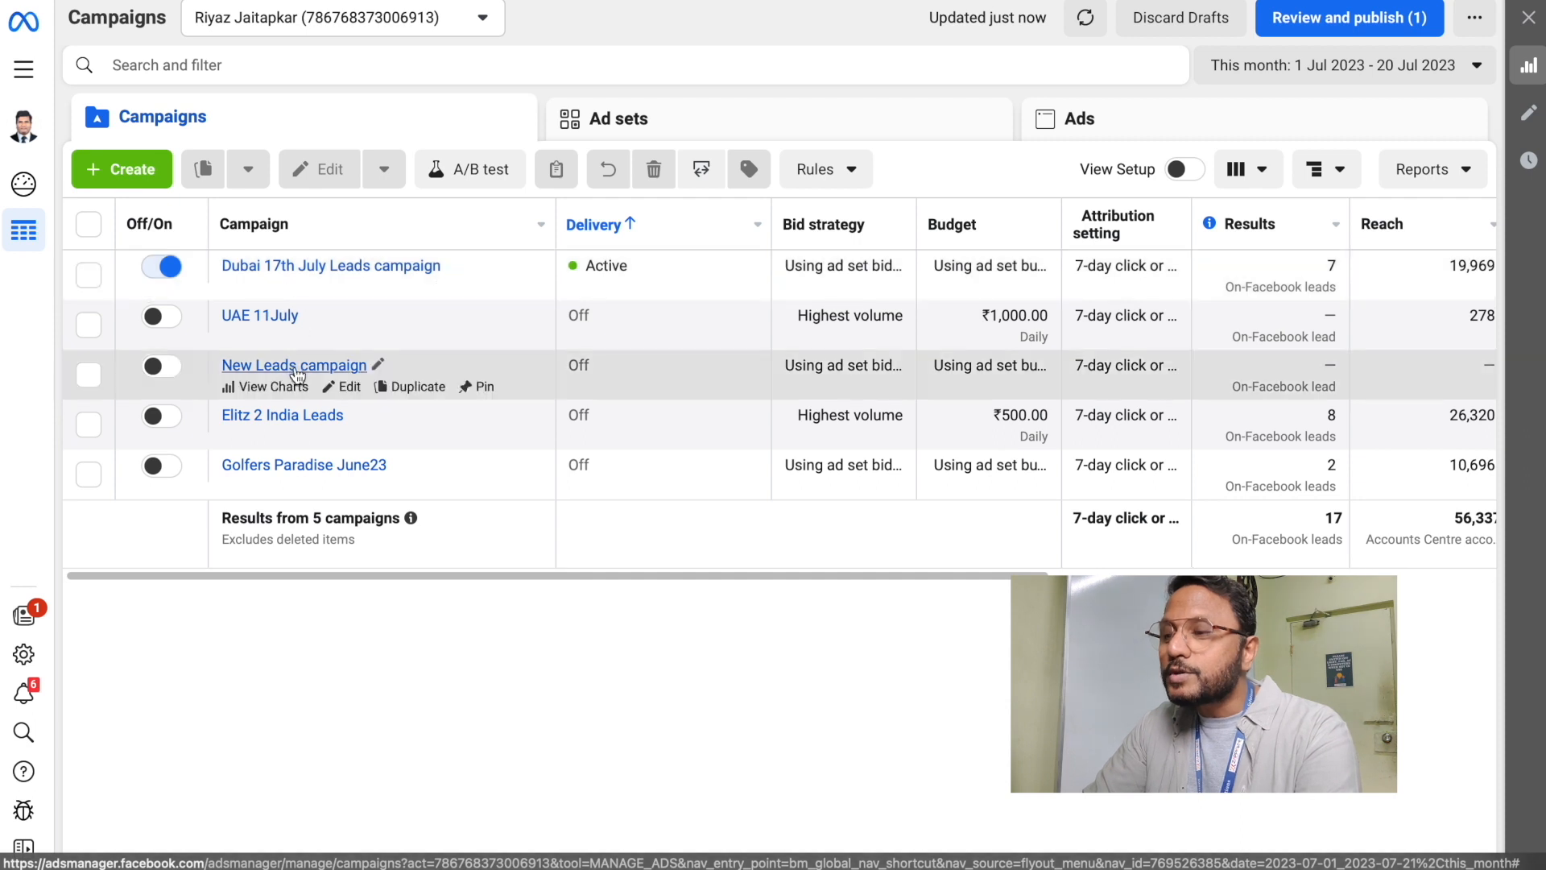
Open the Golfers Paradise June23 campaign and compare its two ad sets' results, impressions, cost per result, amount spent and schedule
click(321, 467)
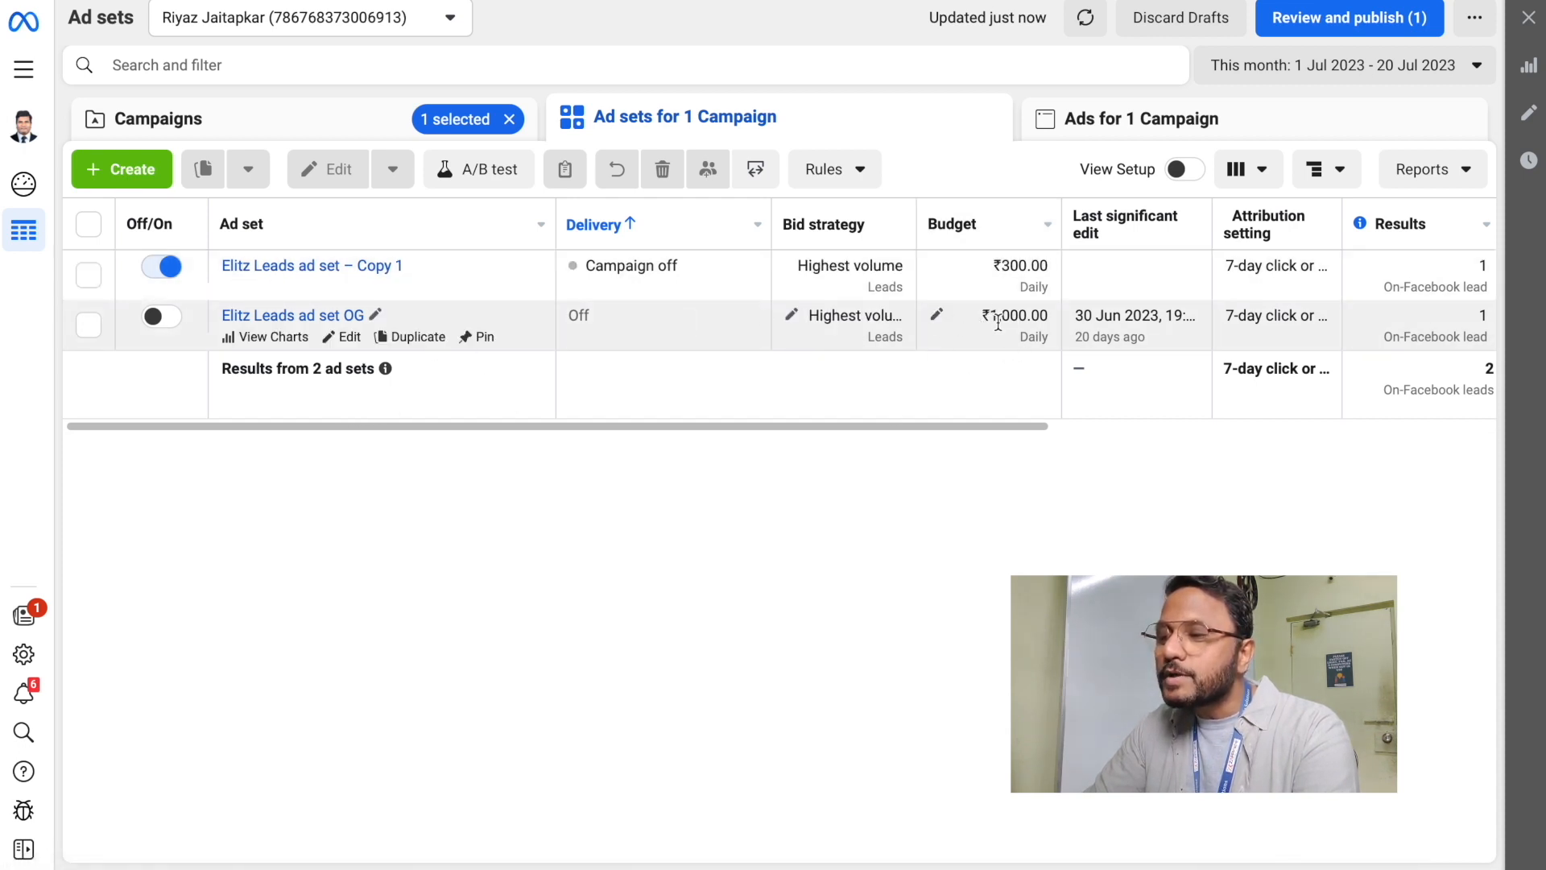
scroll(998, 322, right, 5)
scroll(997, 320, right, 3)
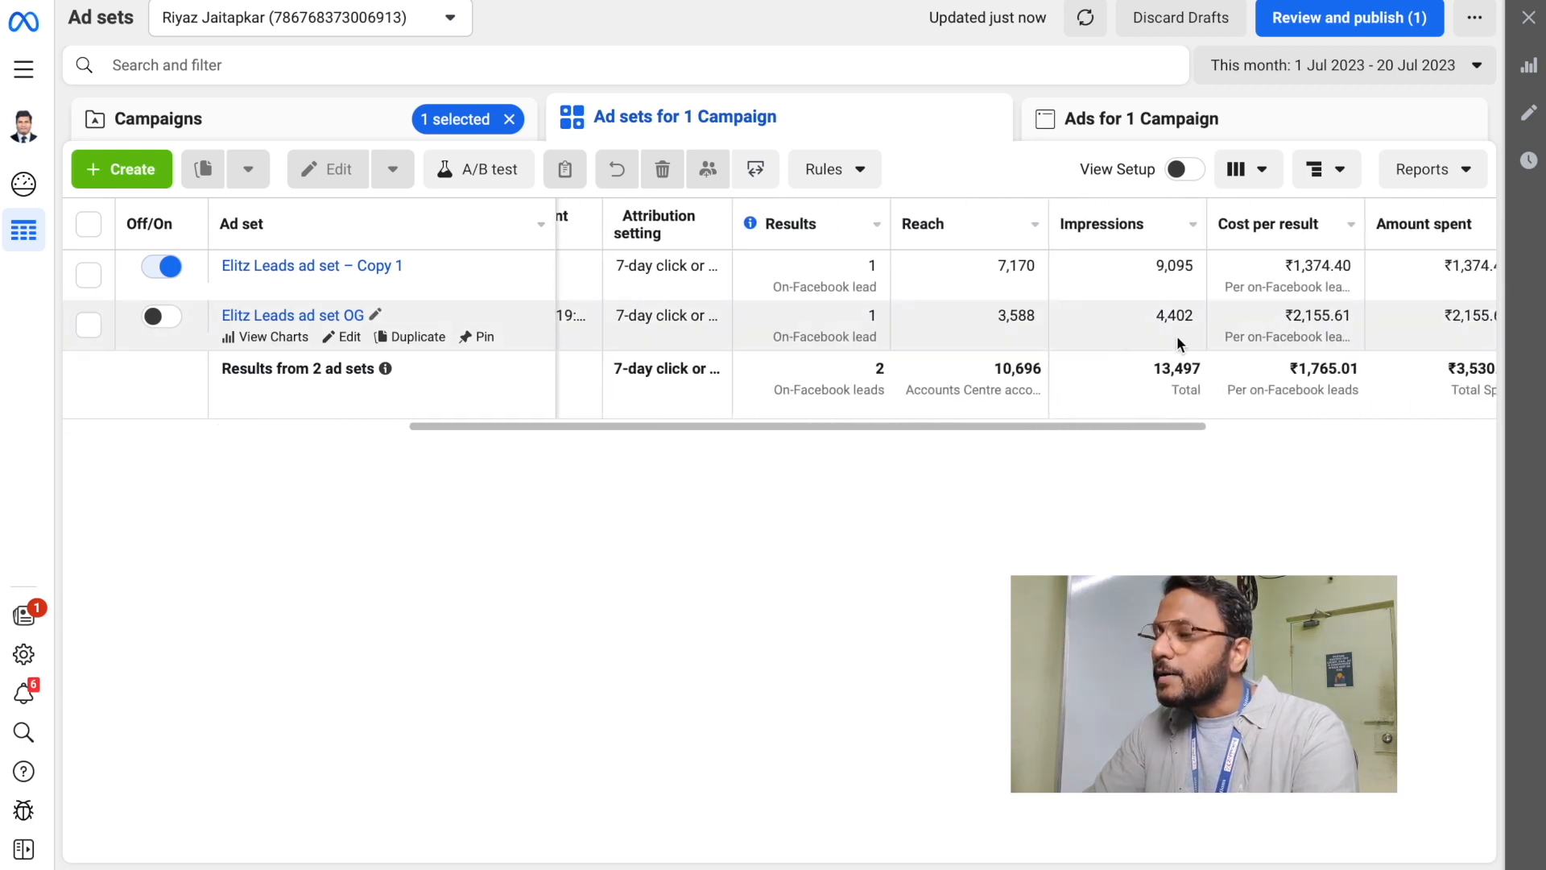
scroll(1188, 336, right, 1)
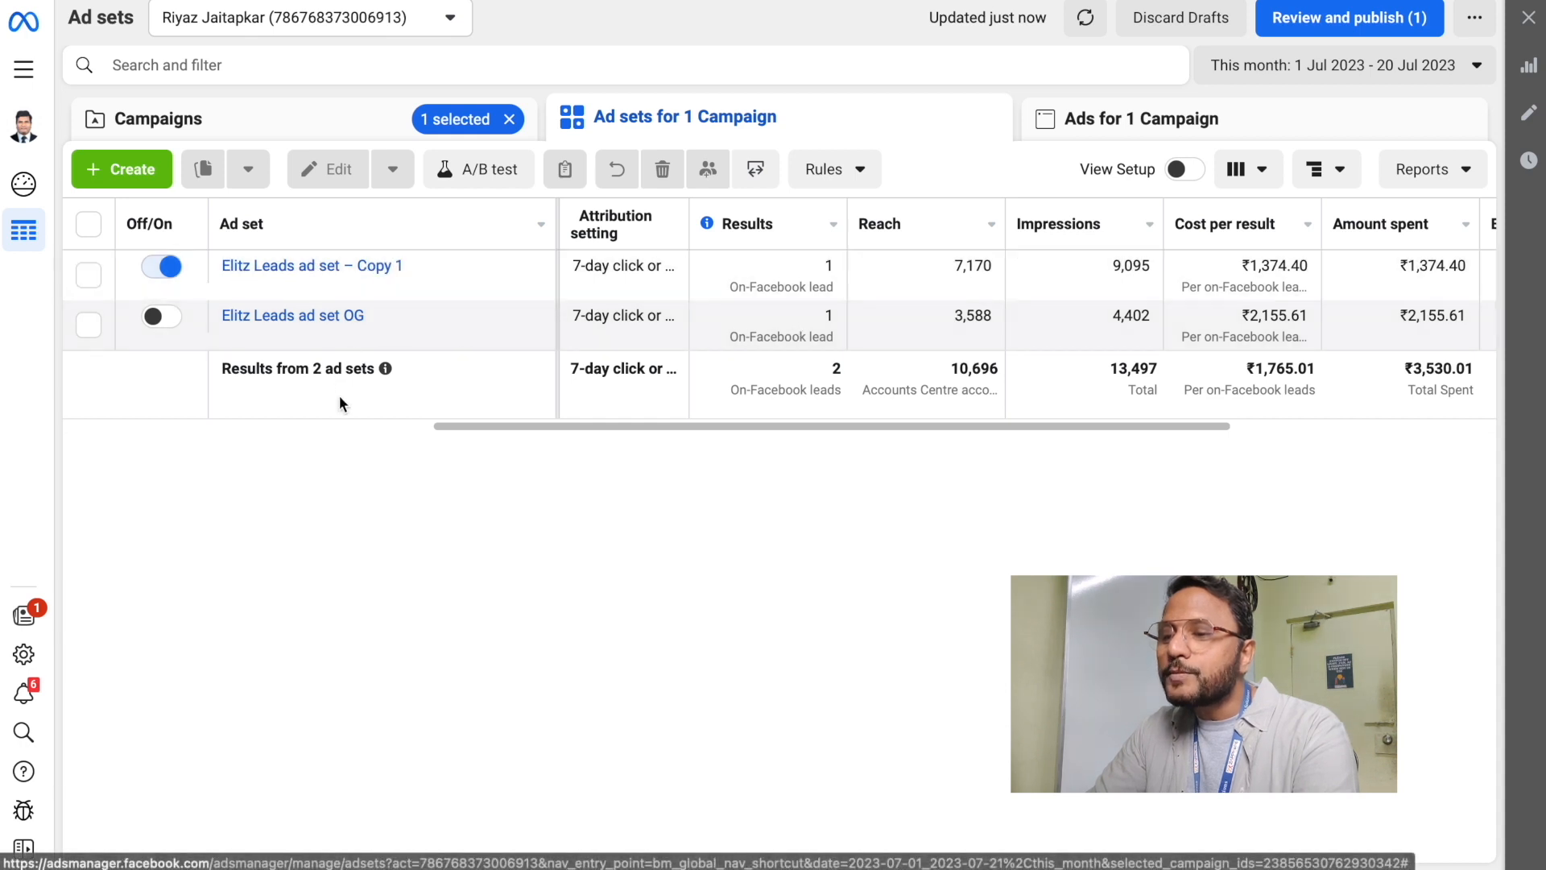
scroll(1240, 364, right, 2)
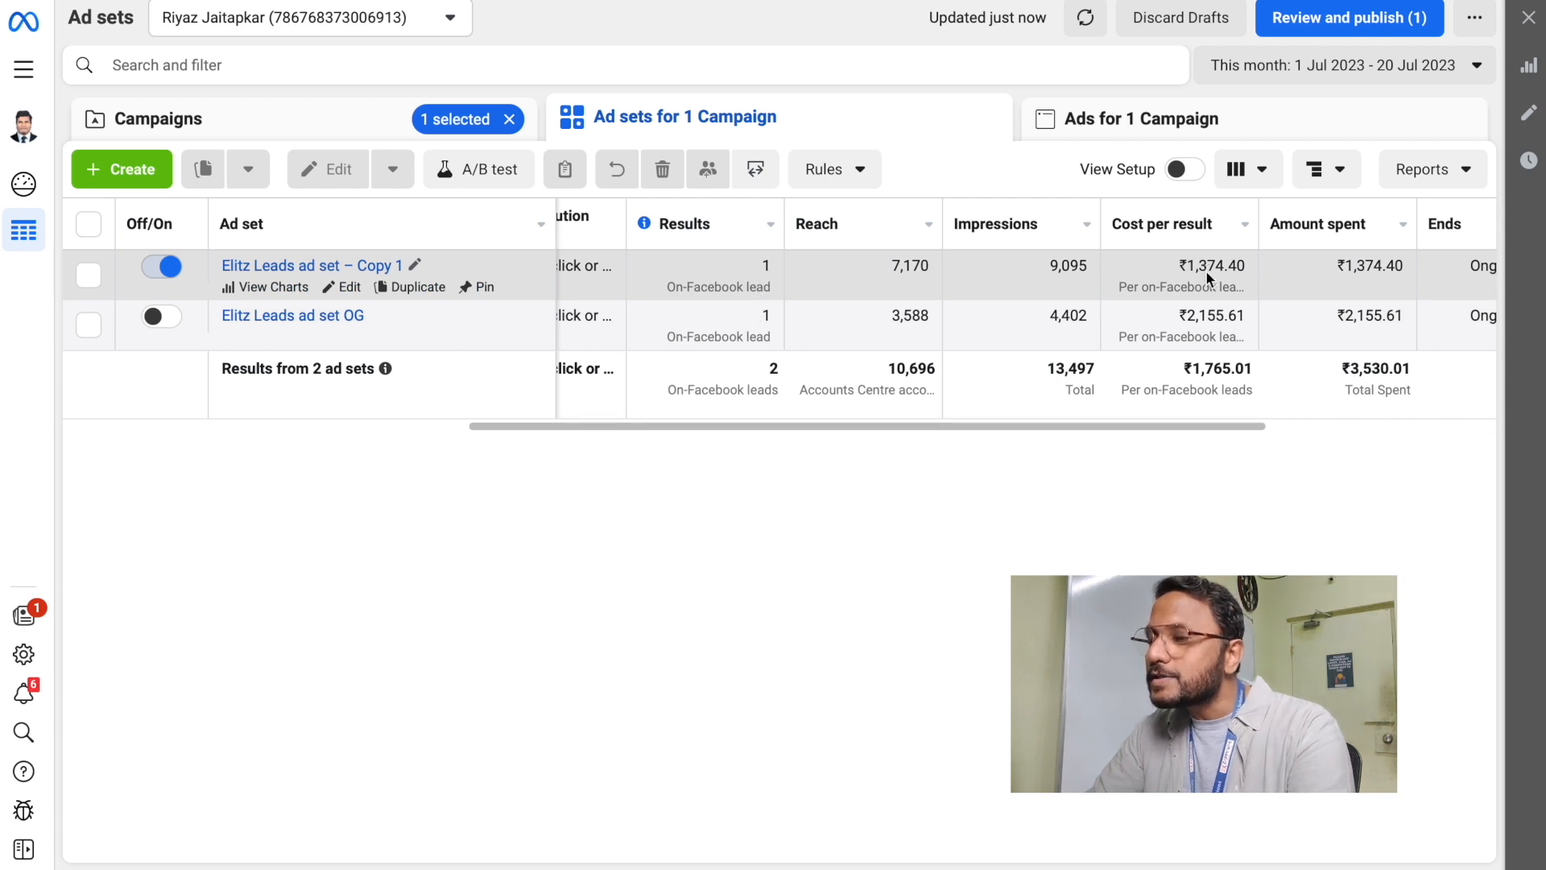
scroll(1205, 269, left, 5)
scroll(1205, 269, right, 6)
scroll(1205, 269, right, 4)
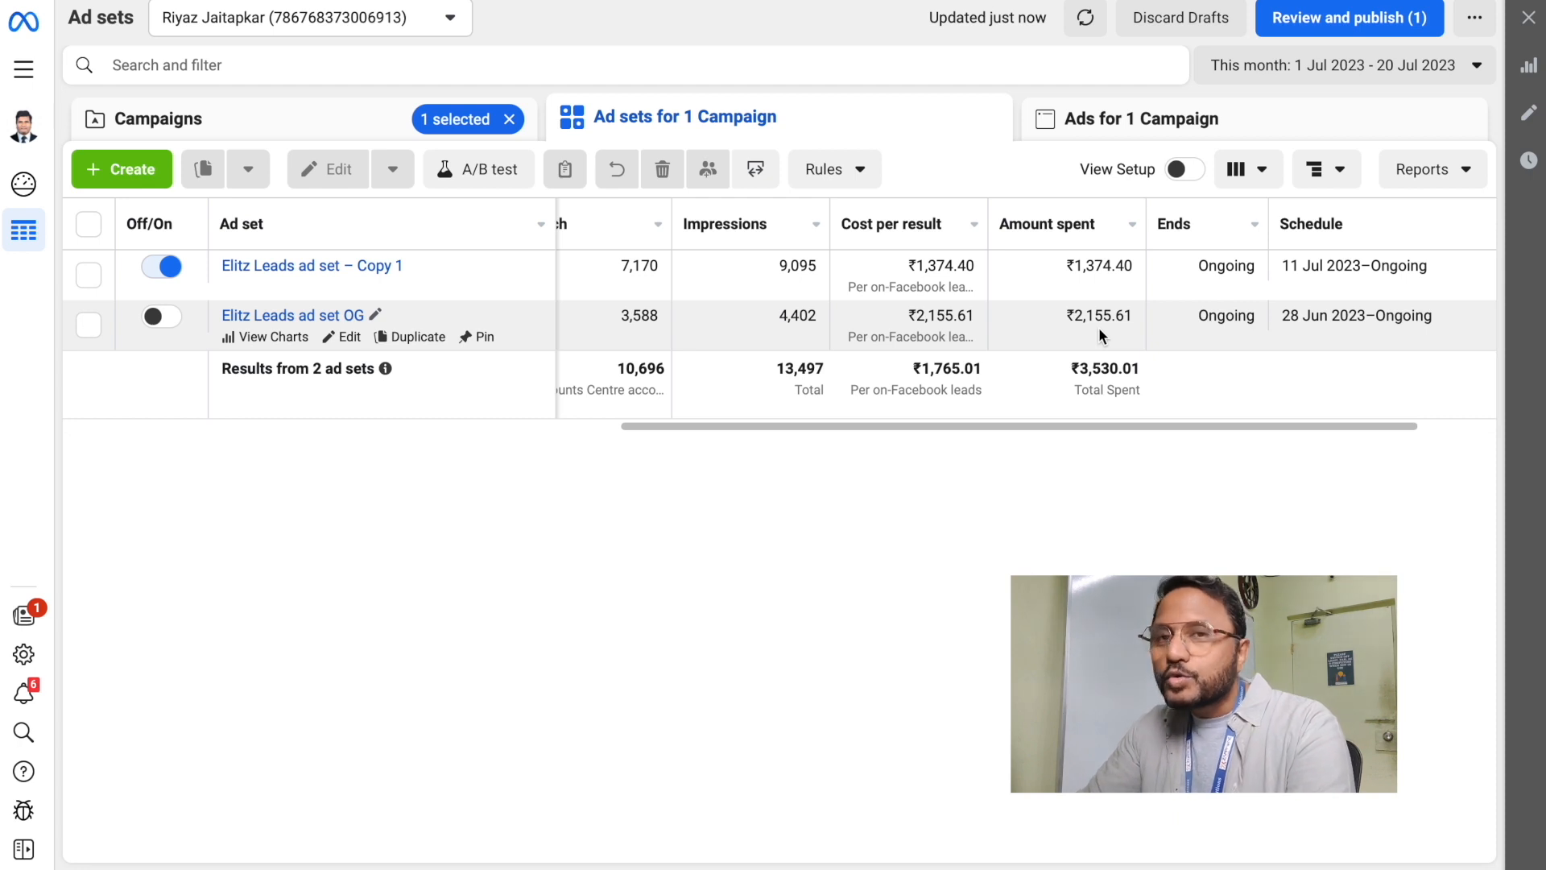
scroll(1100, 332, left, 15)
scroll(1100, 334, left, 2)
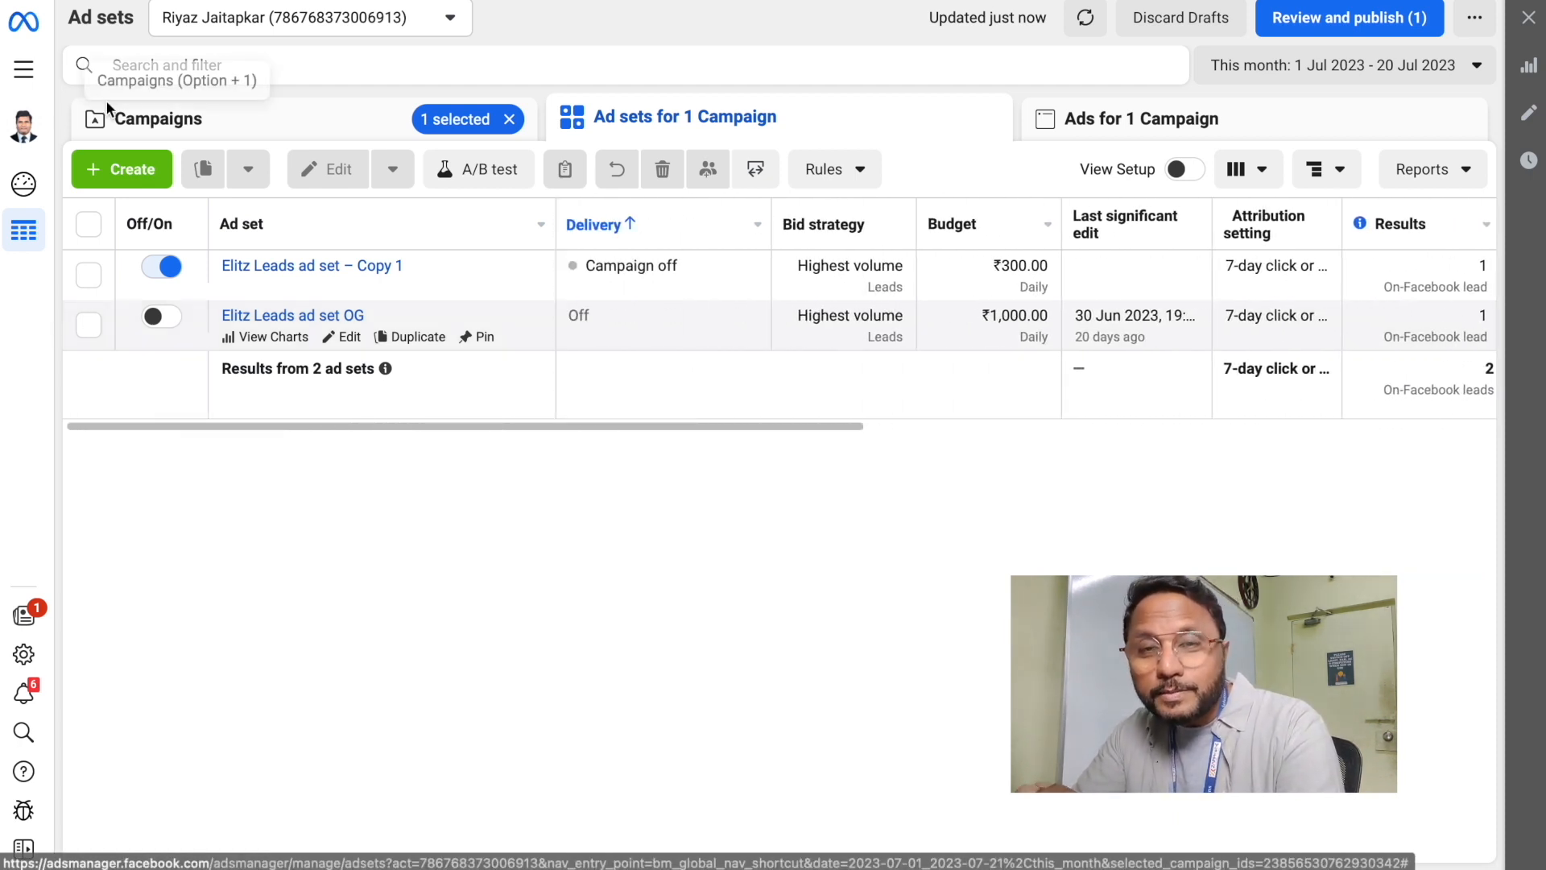
Return to the campaigns overview, and open and close the settings of the Dubai 17th July Leads campaign
click(23, 69)
click(137, 141)
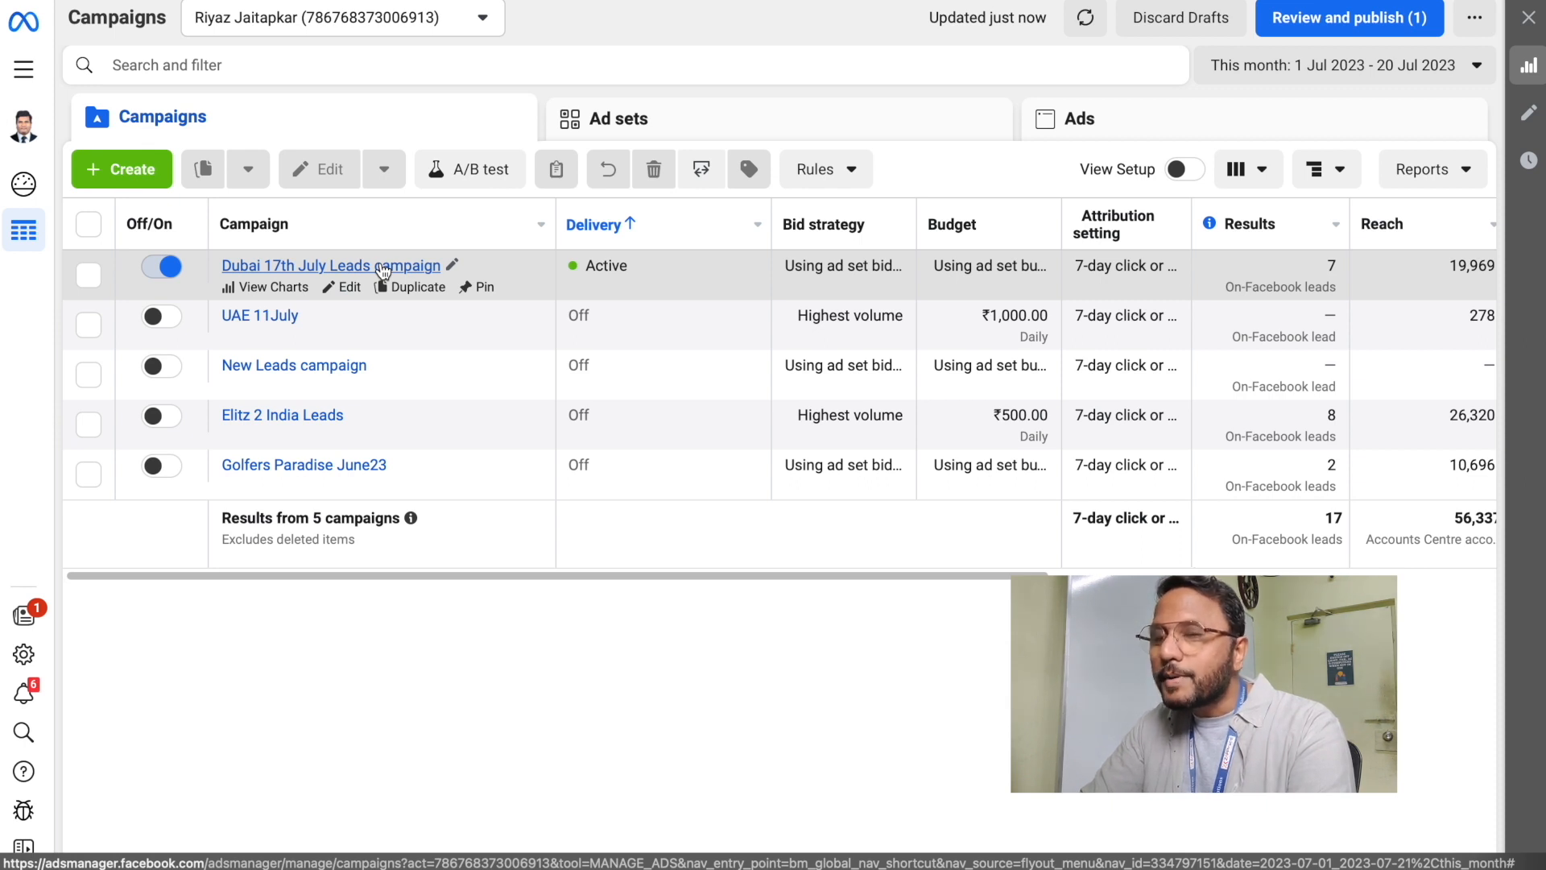
click(351, 291)
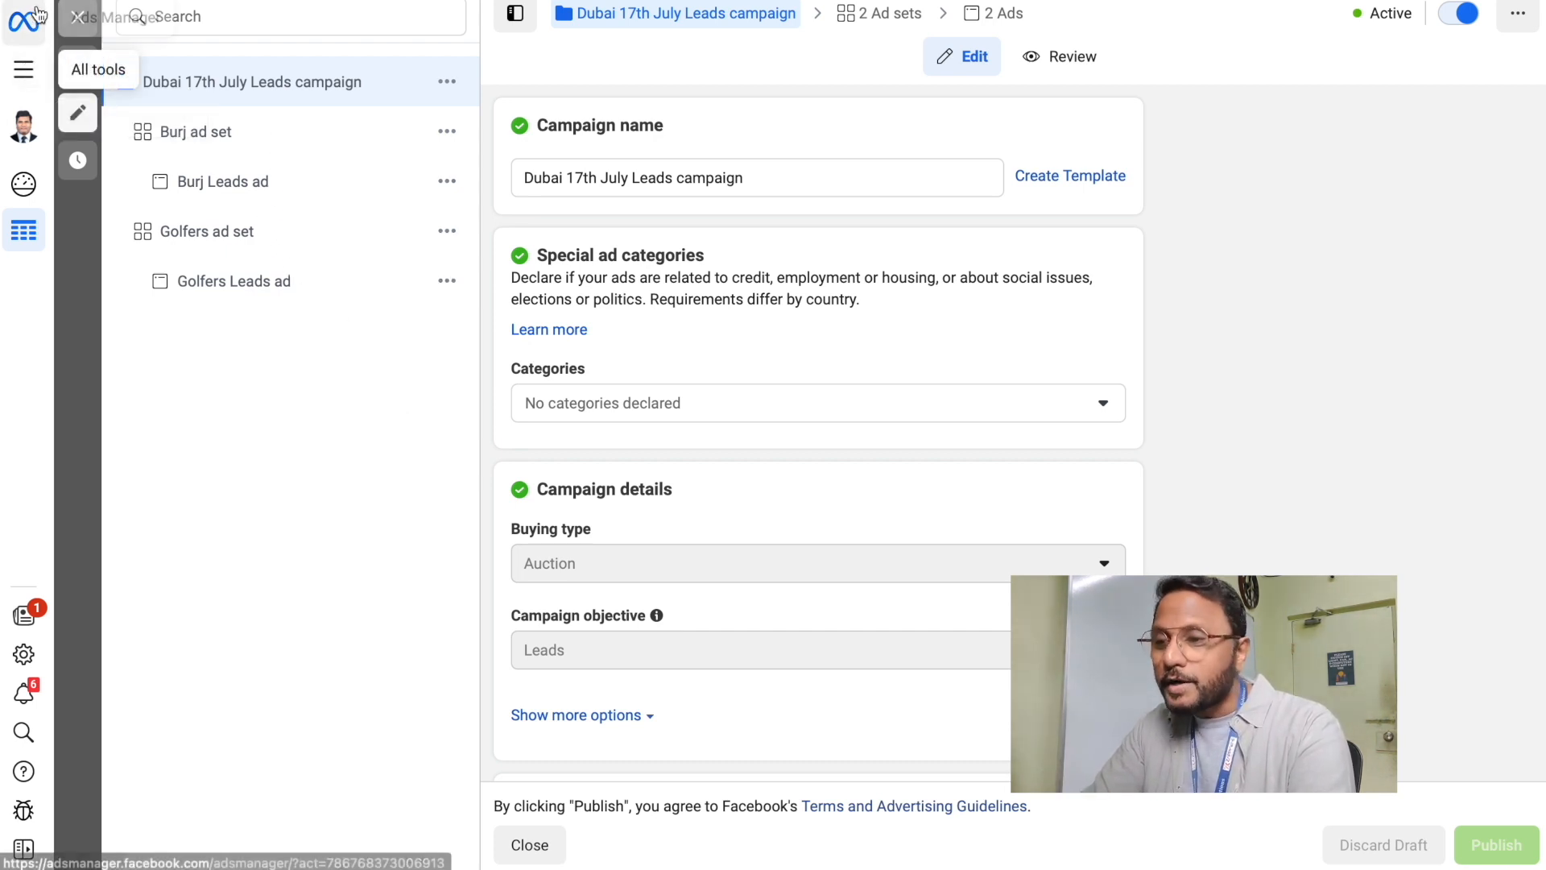
click(77, 17)
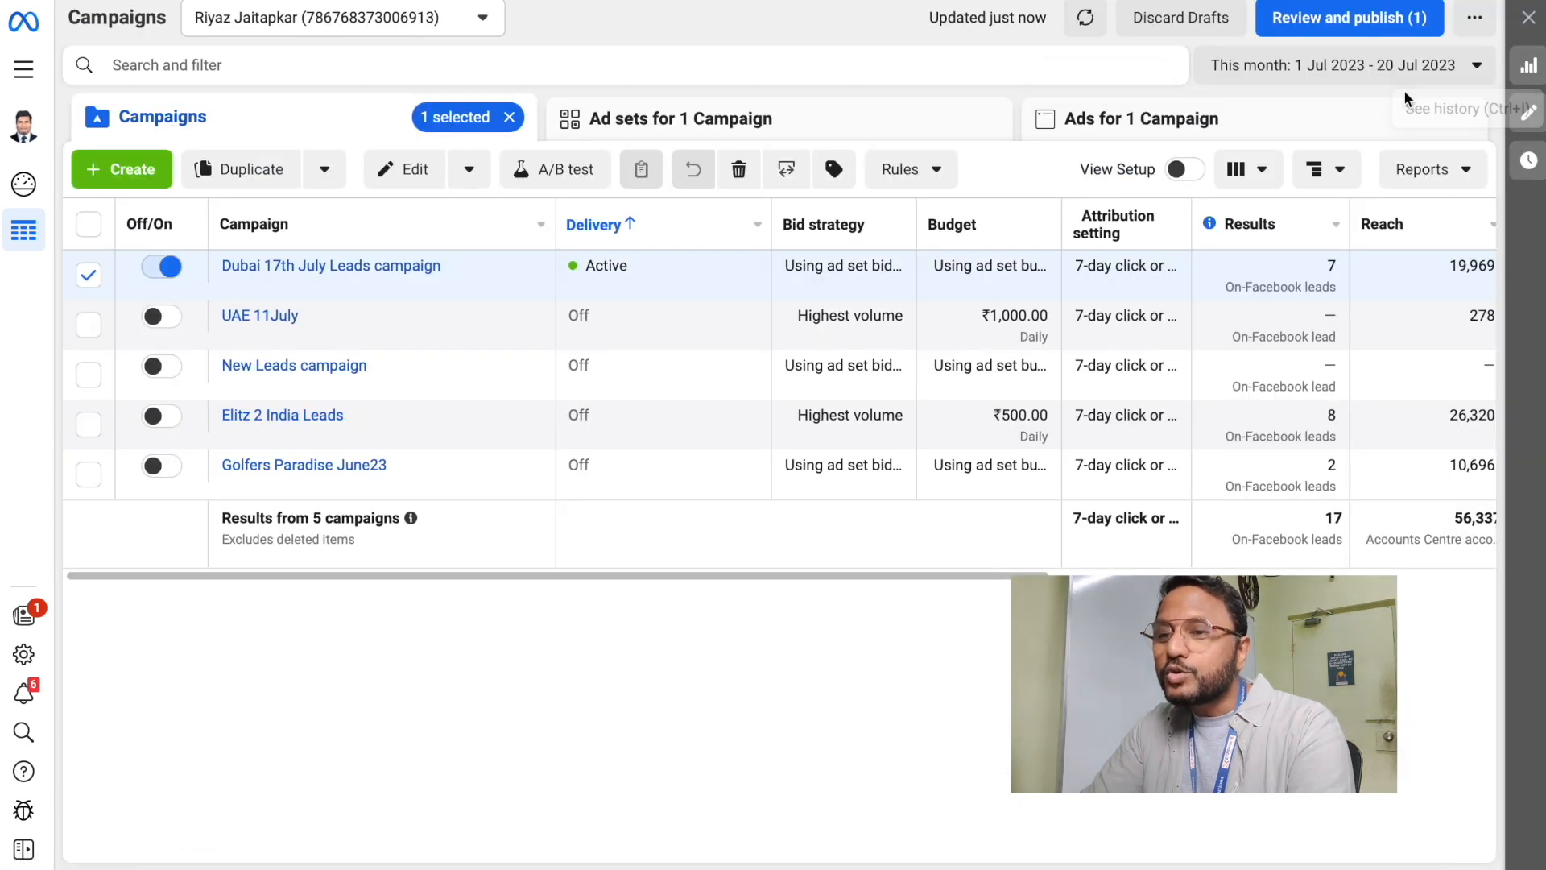
Set the reporting period to 18 Jul 2023 - 20 Jul 2023 and examine the Dubai 17th July Leads campaign's reach, cost per result and spend
click(1387, 64)
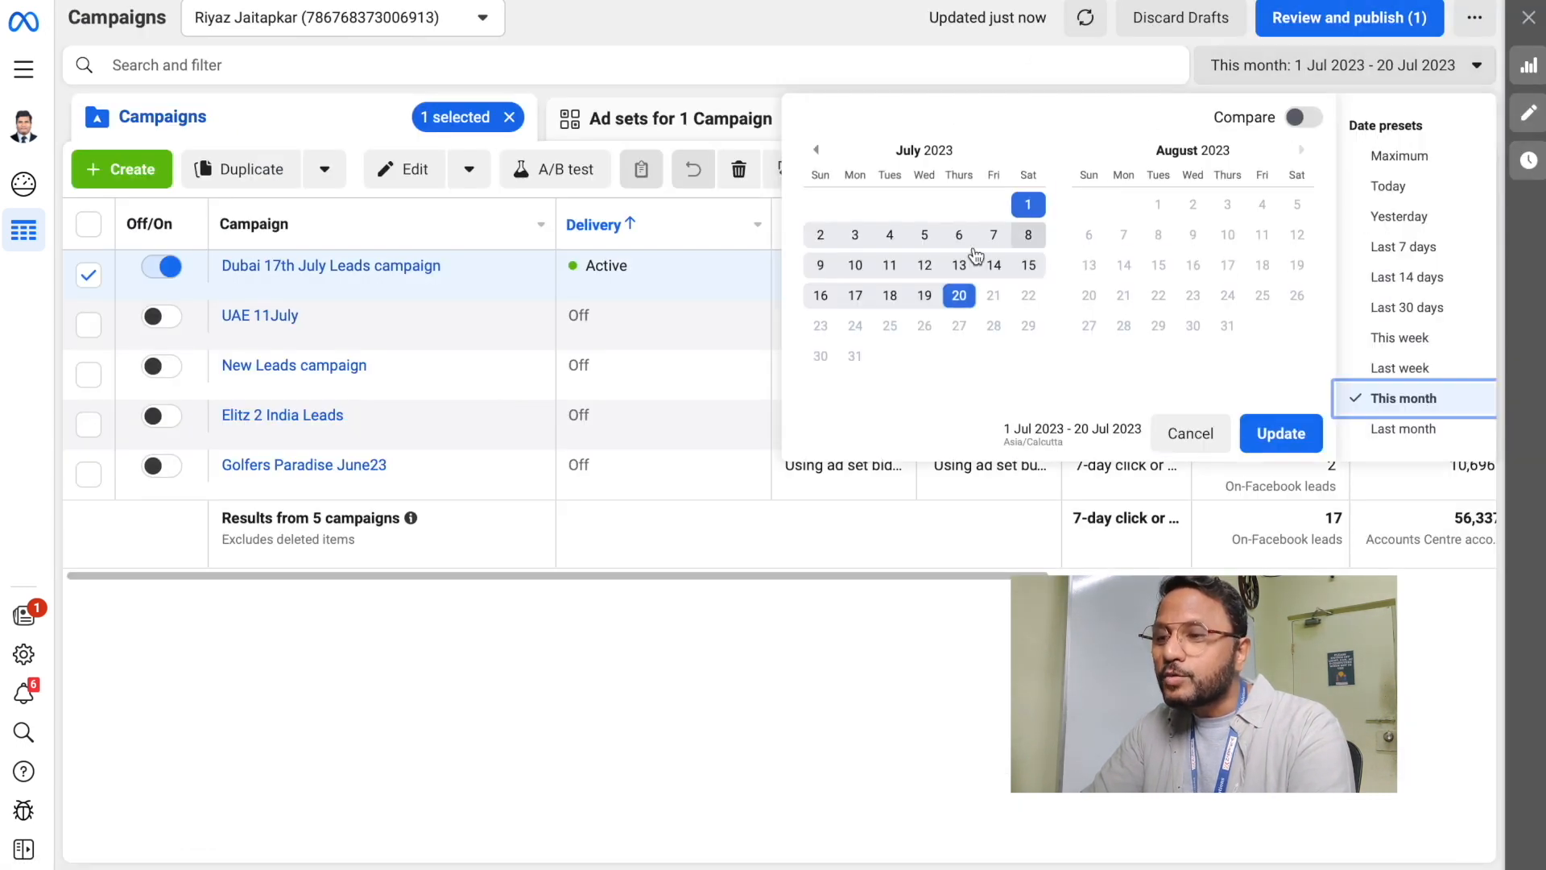
click(889, 296)
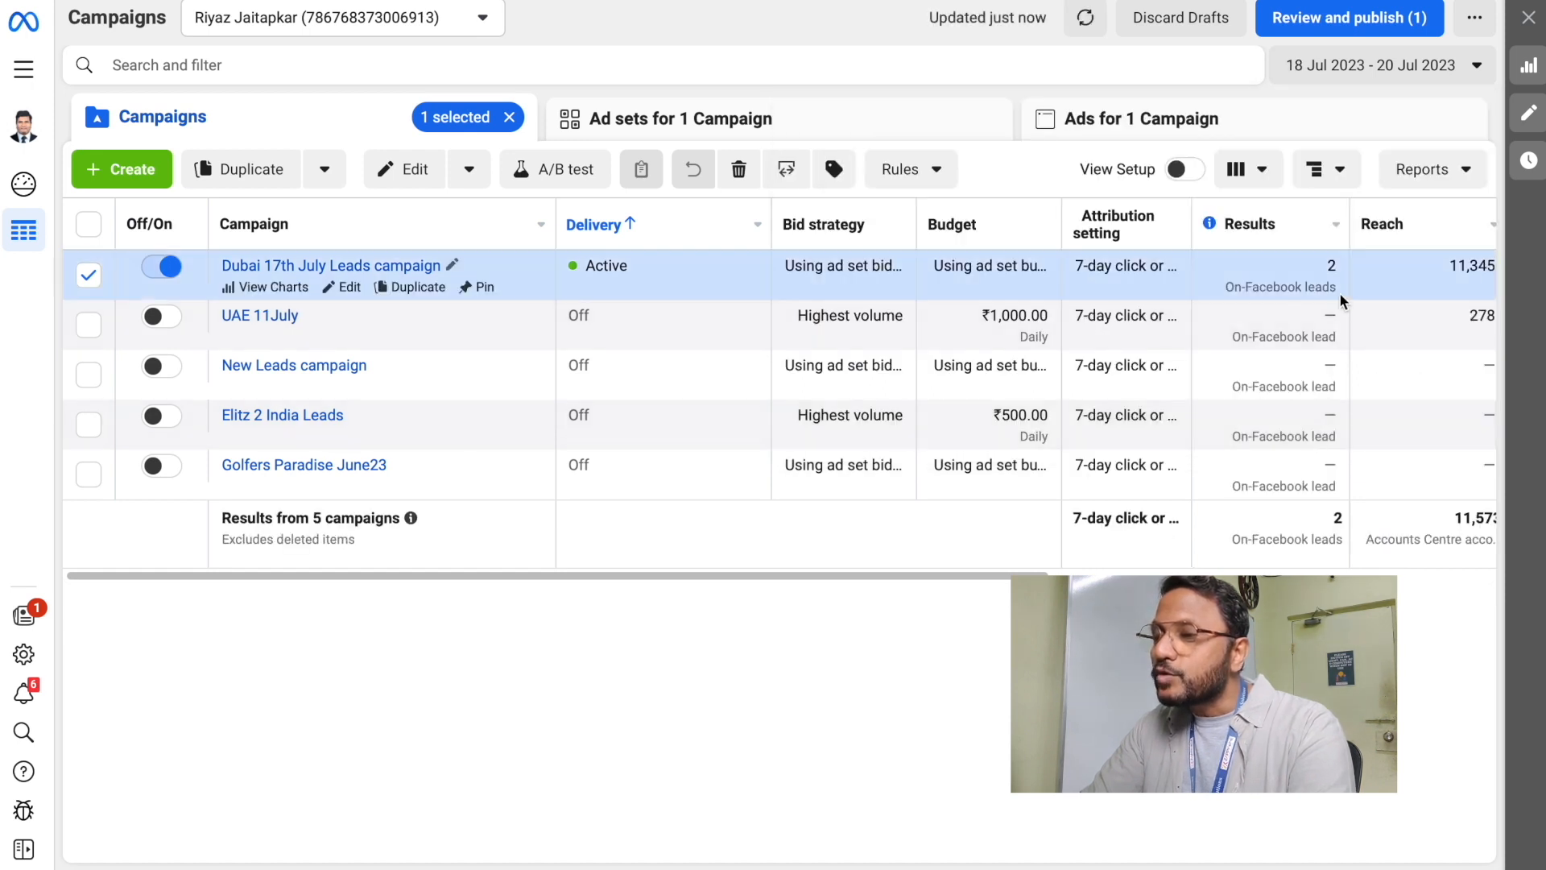
scroll(1353, 279, right, 3)
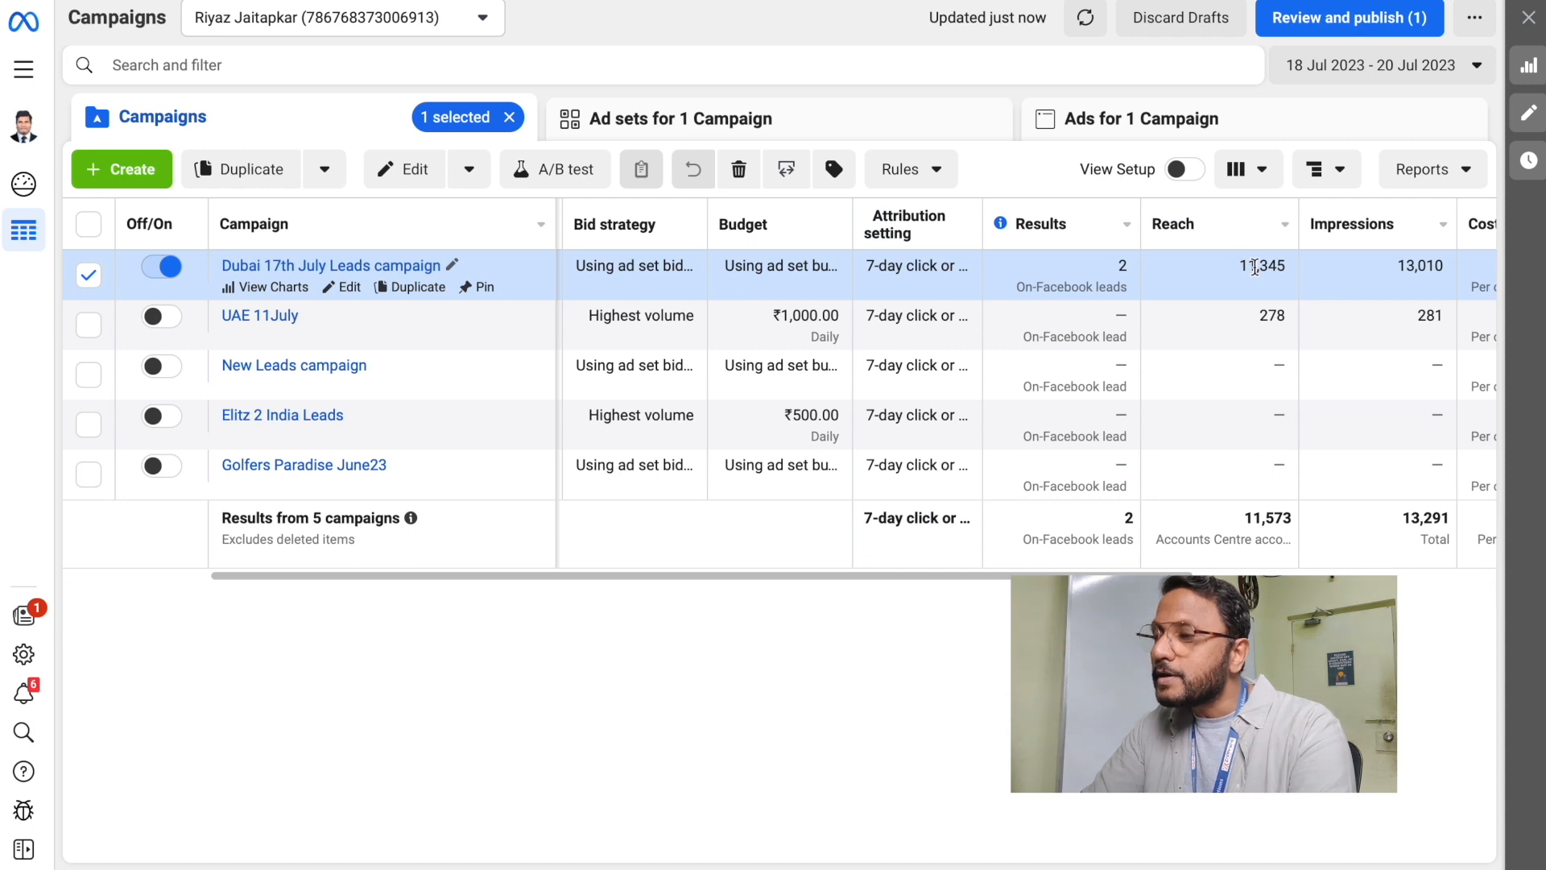
scroll(1255, 271, right, 4)
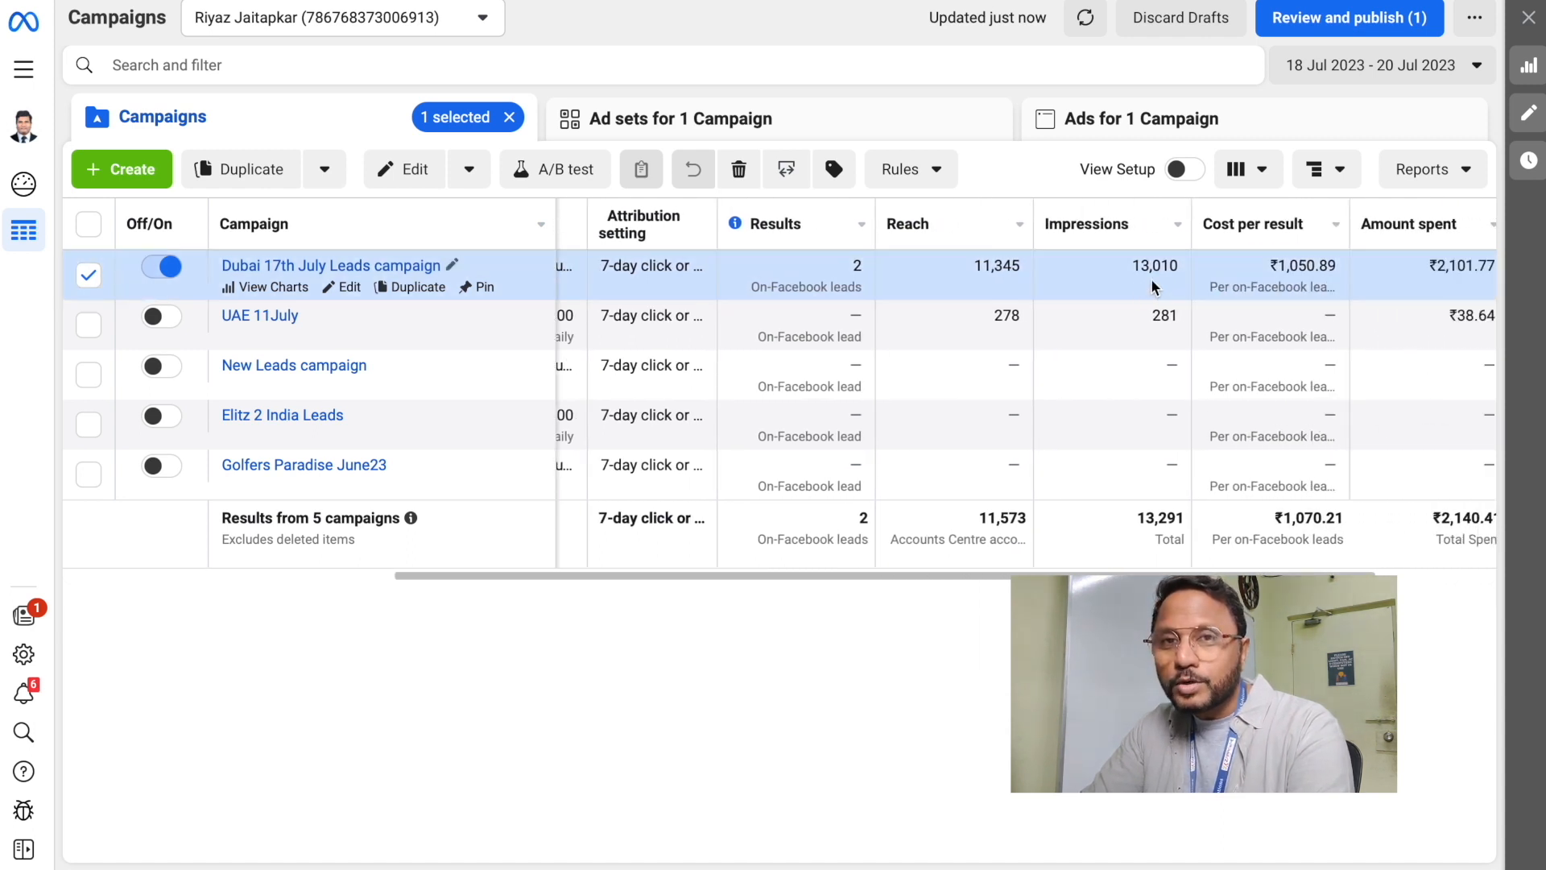
scroll(1288, 286, right, 1)
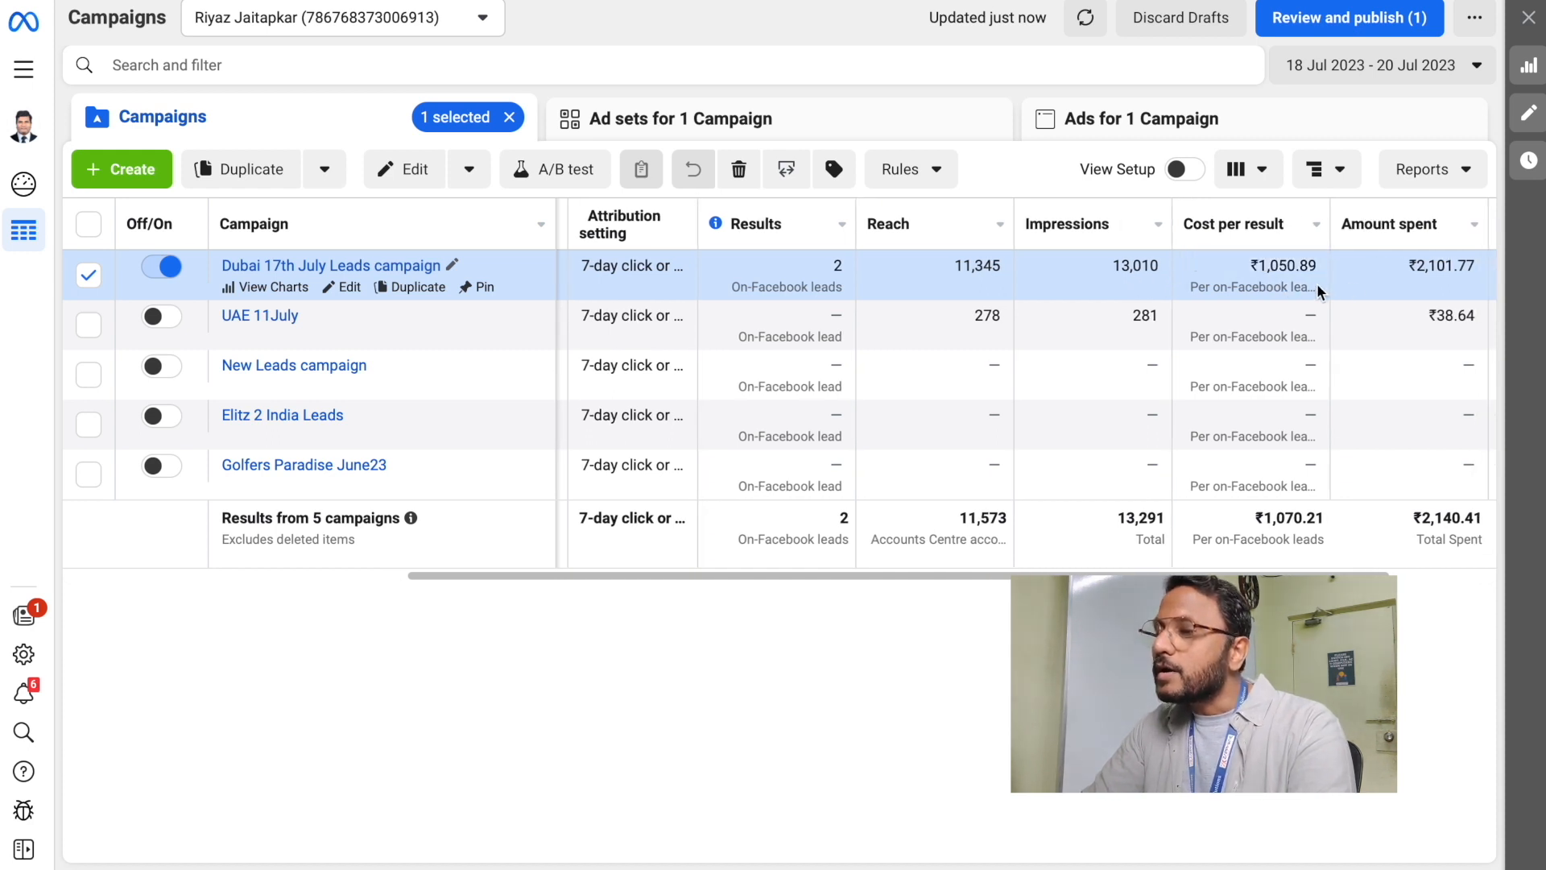
scroll(1304, 282, right, 2)
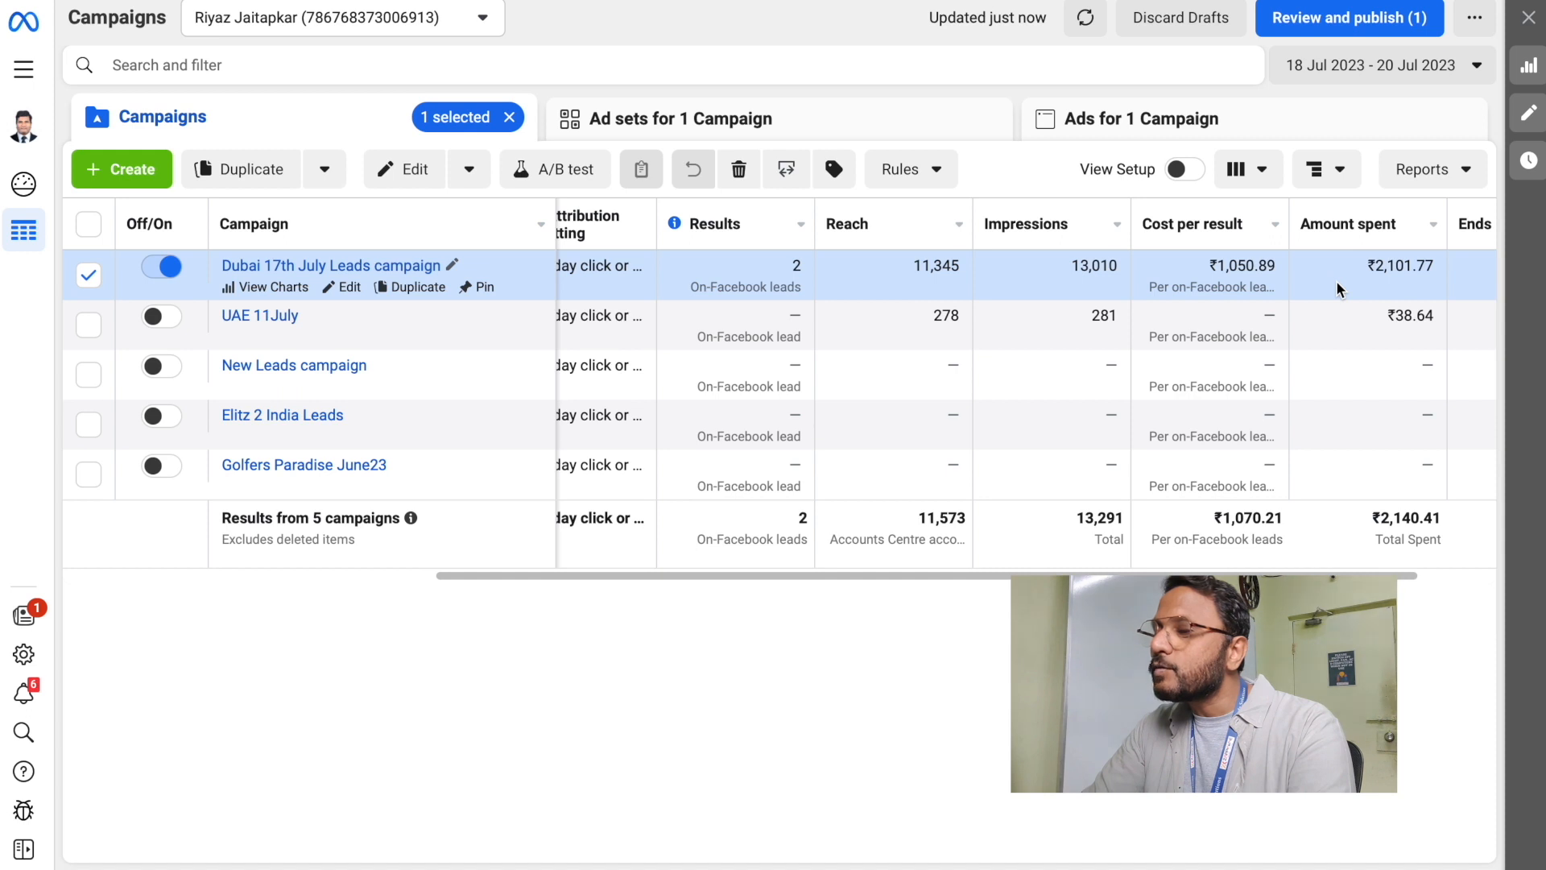
Set the reporting period to 16 Jul 2023 - 20 Jul 2023 and examine the Dubai 17th July Leads campaign's results and spend
click(1388, 69)
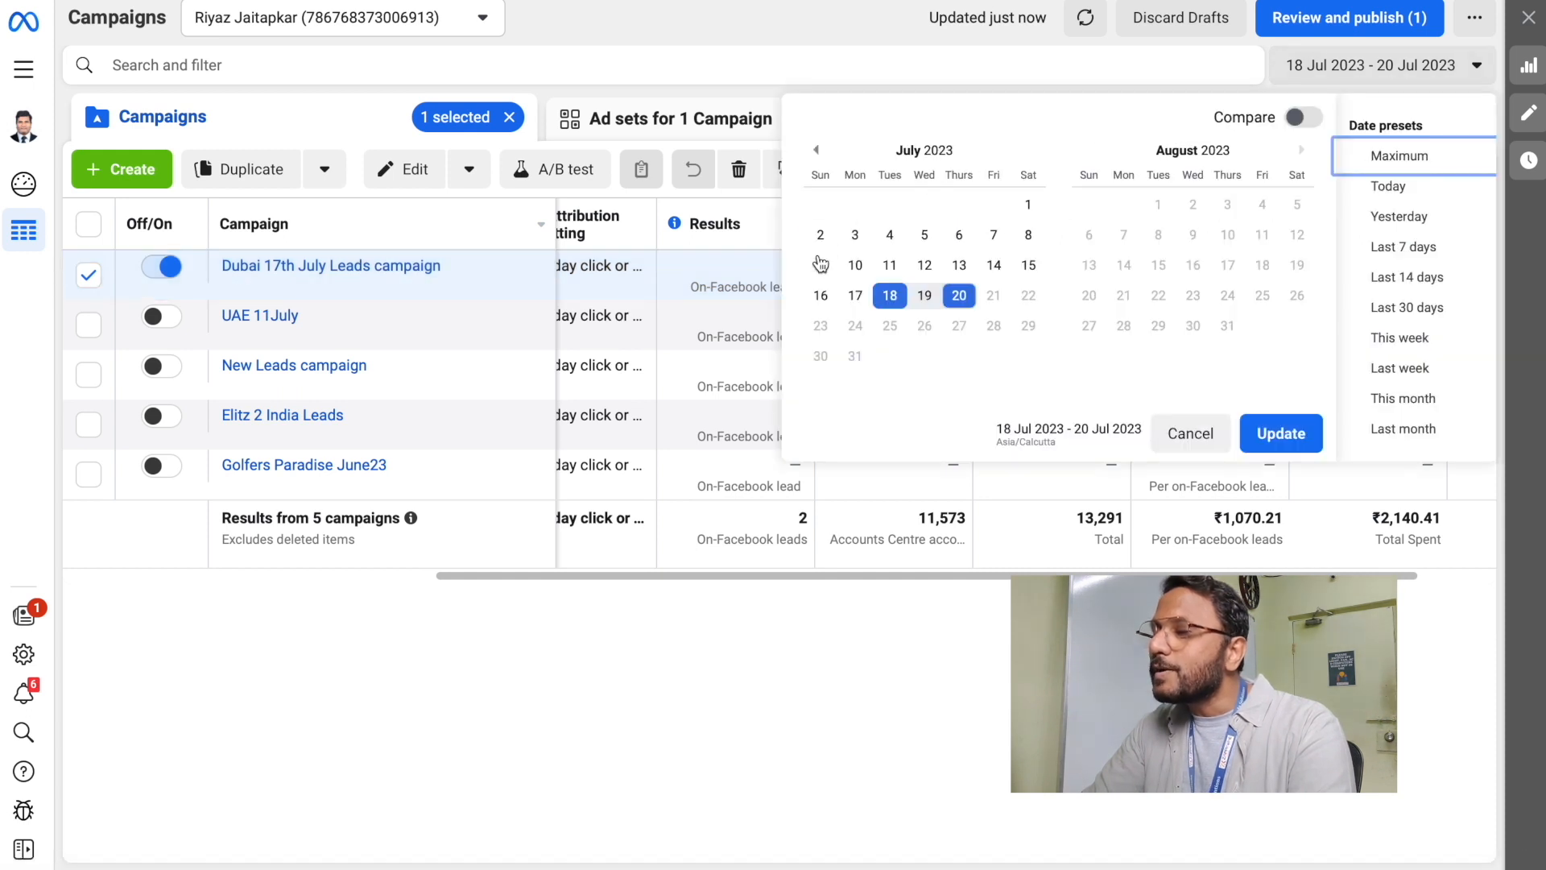
click(820, 295)
click(959, 295)
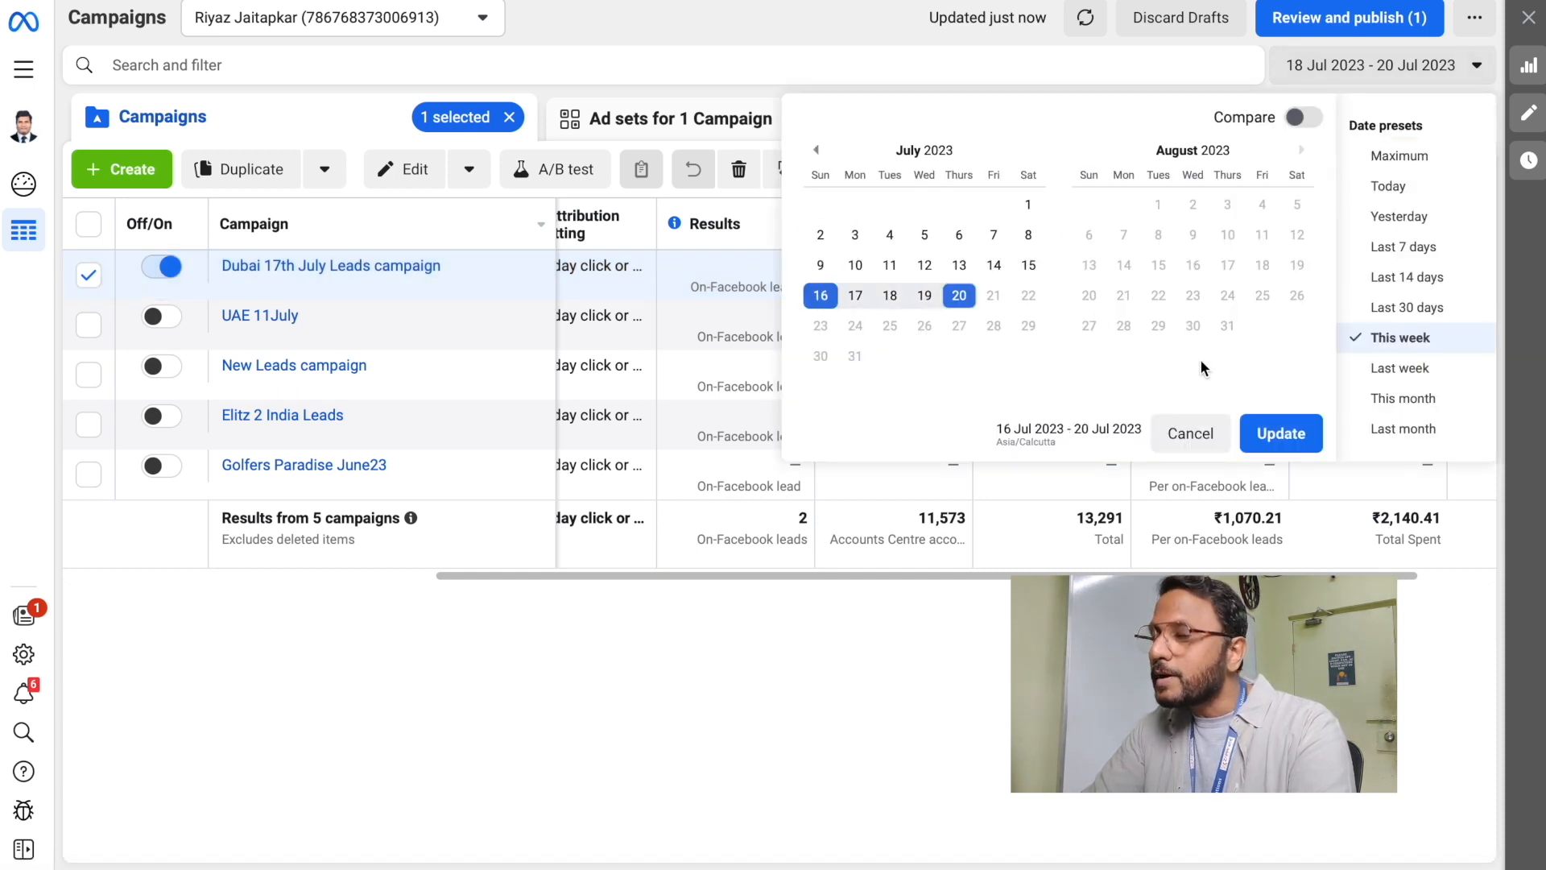
click(1292, 442)
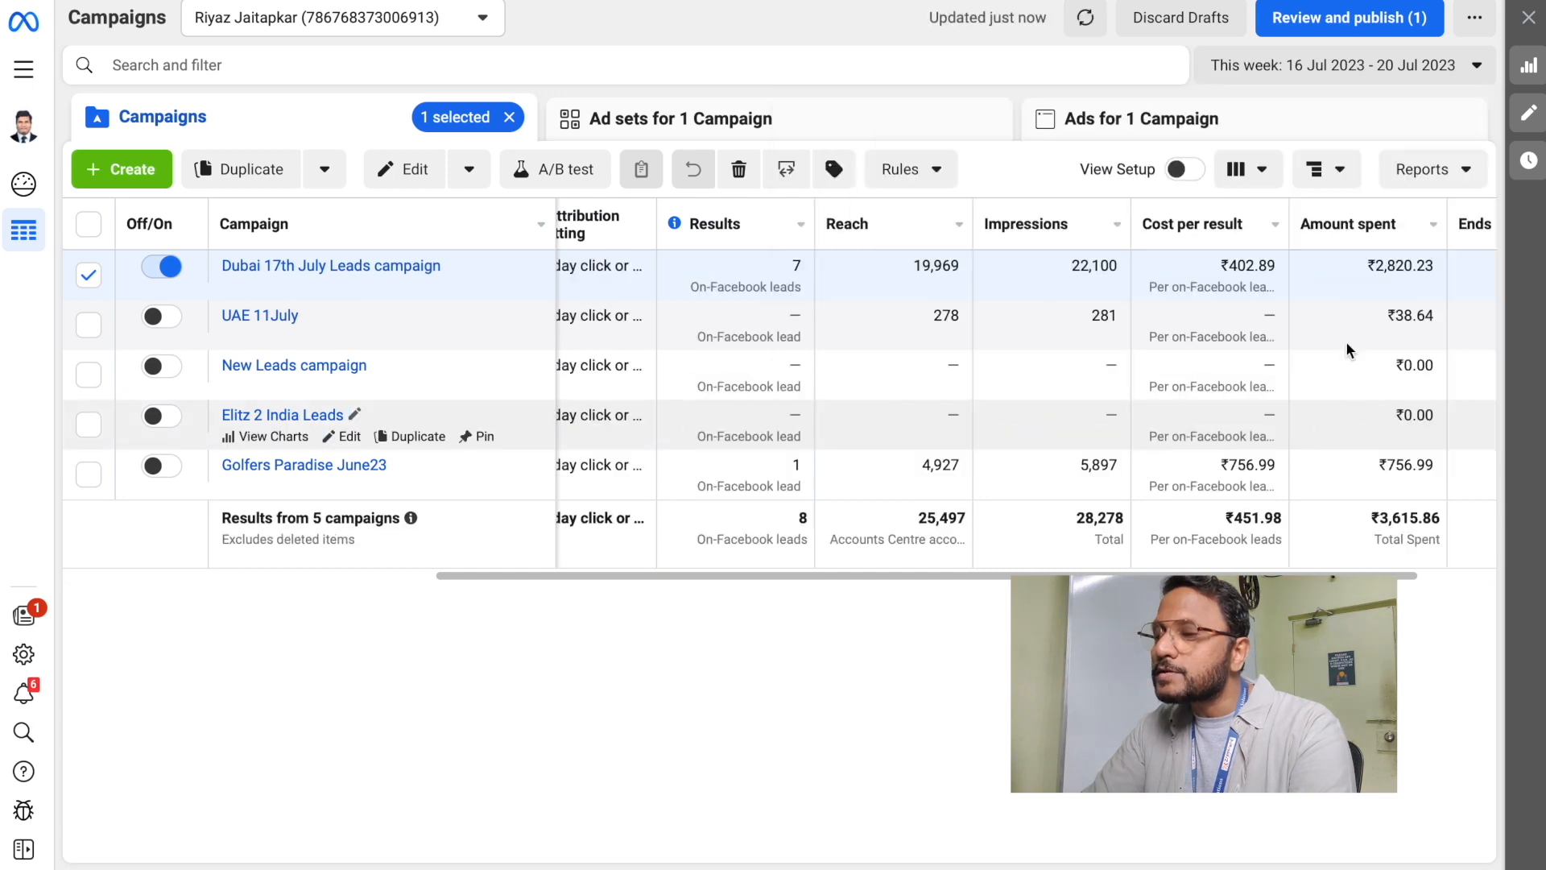
scroll(1340, 330, right, 3)
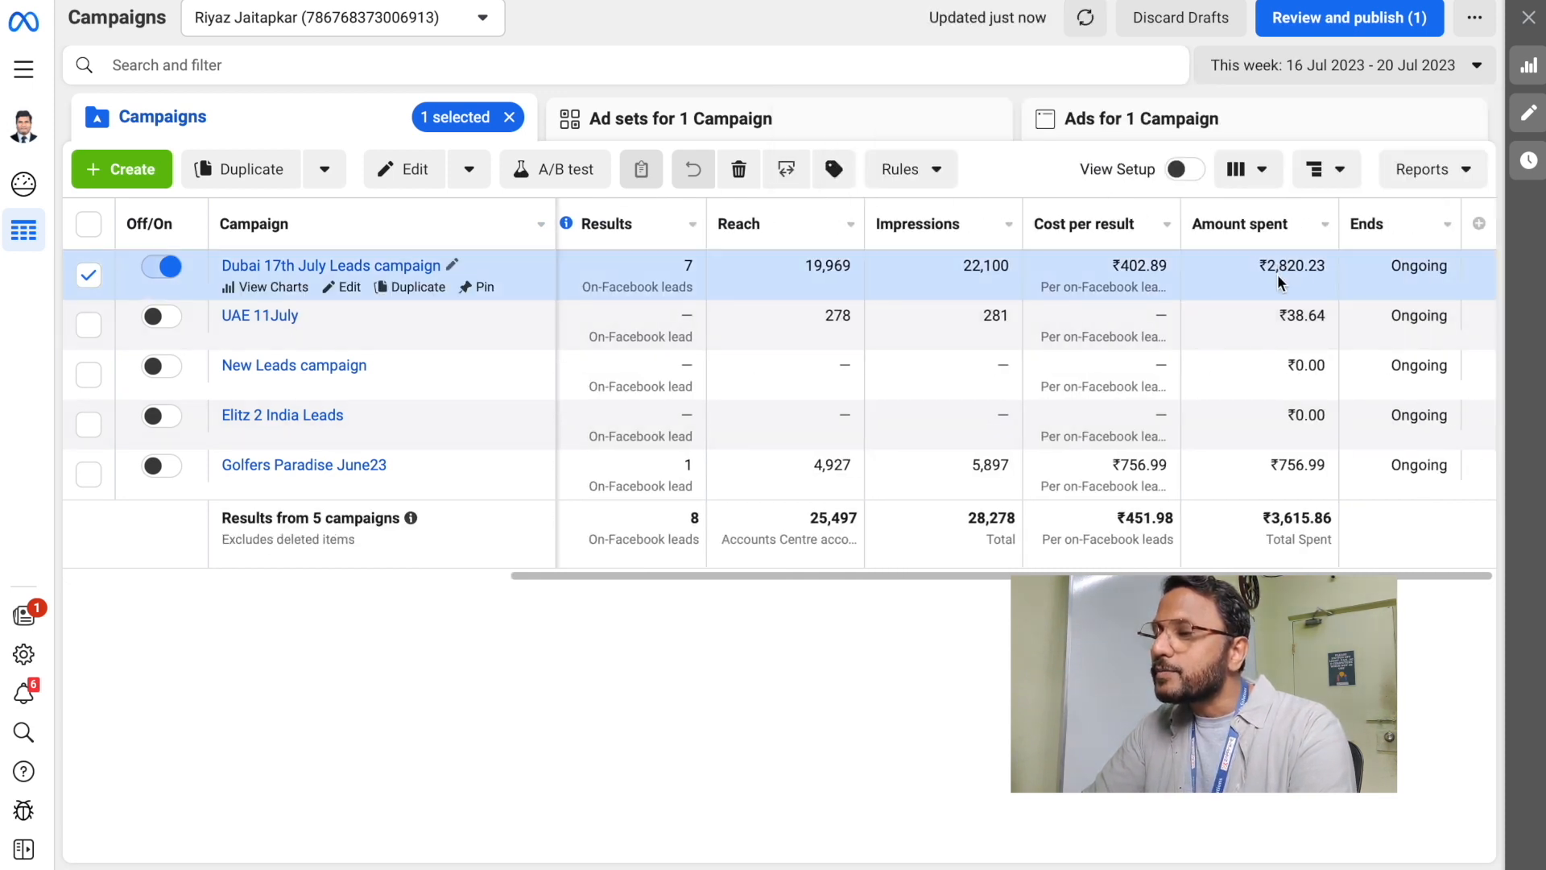
scroll(1277, 274, left, 1)
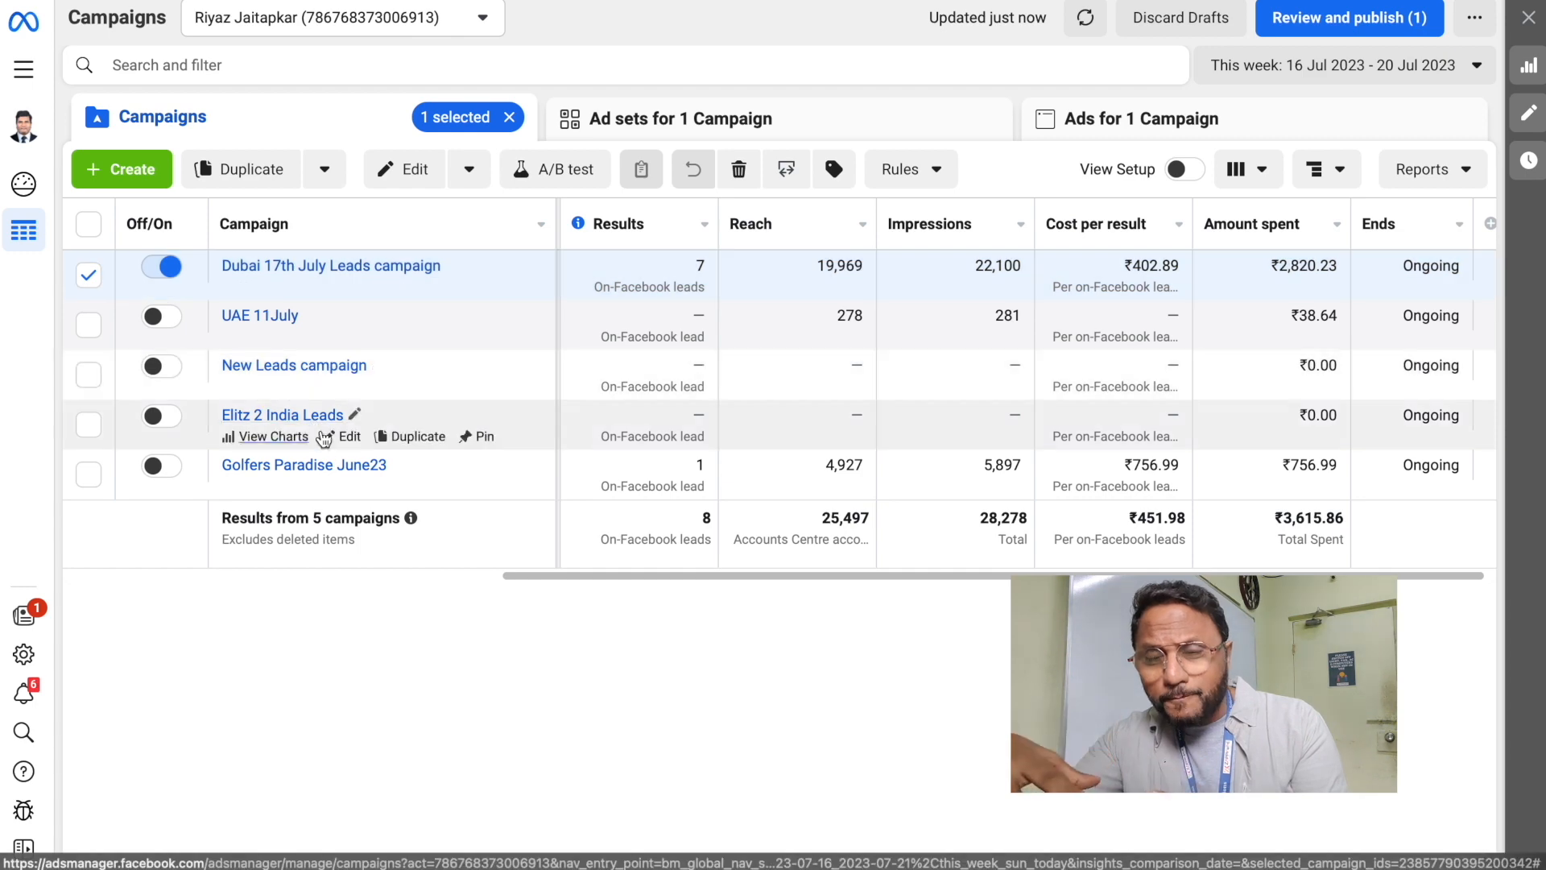
Check the Elitz 2 India Leads settings and compare location and age targeting in Golfers Paradise June23's Elitz Leads ad set OG and Copy 1
click(346, 439)
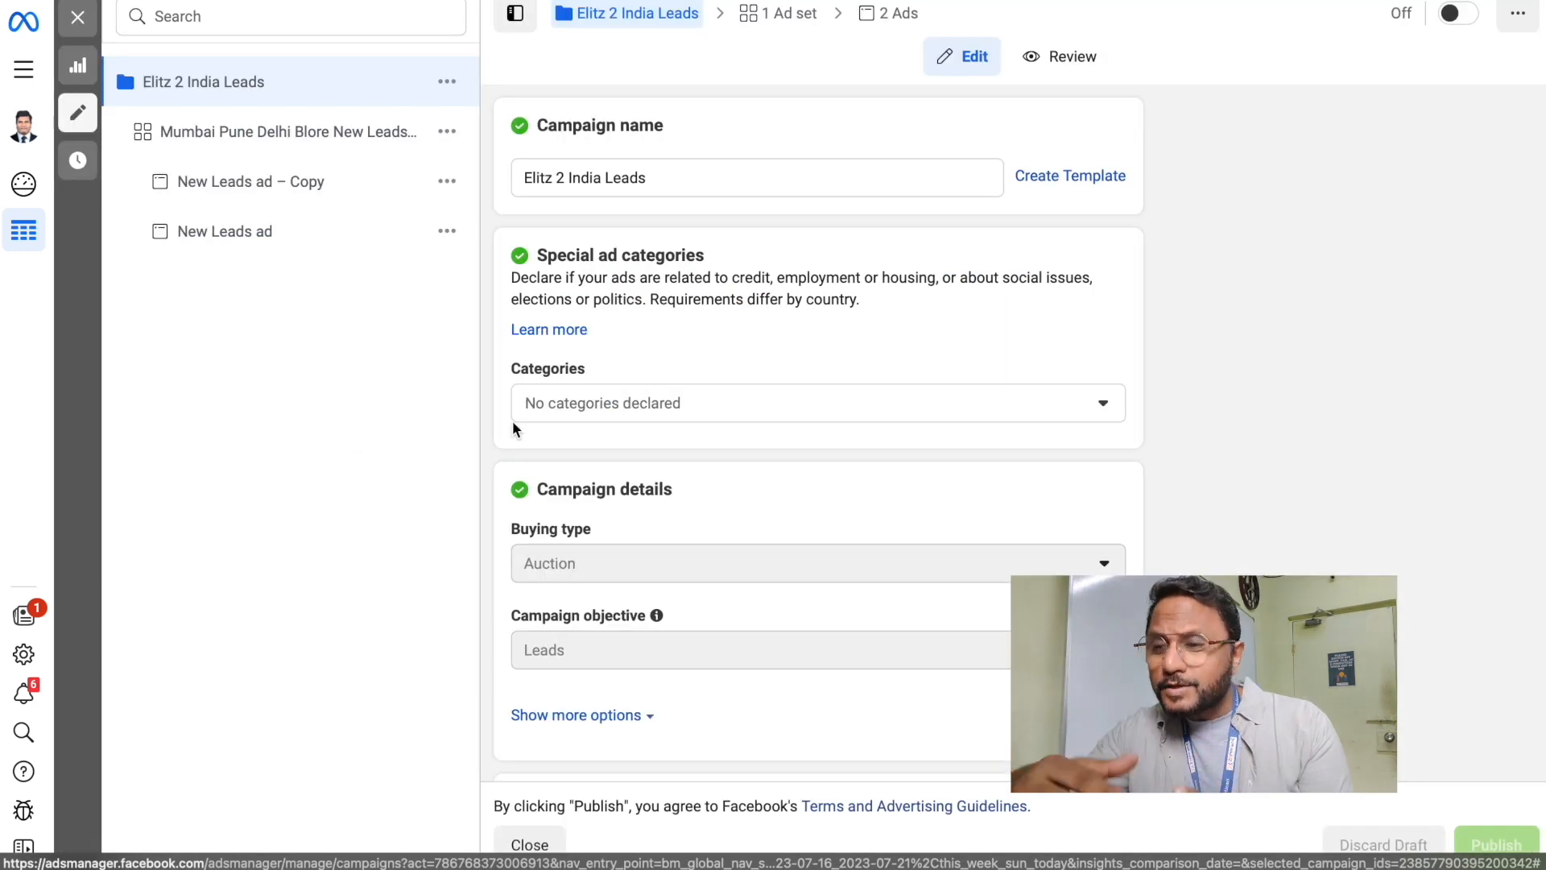
scroll(613, 445, down, 7)
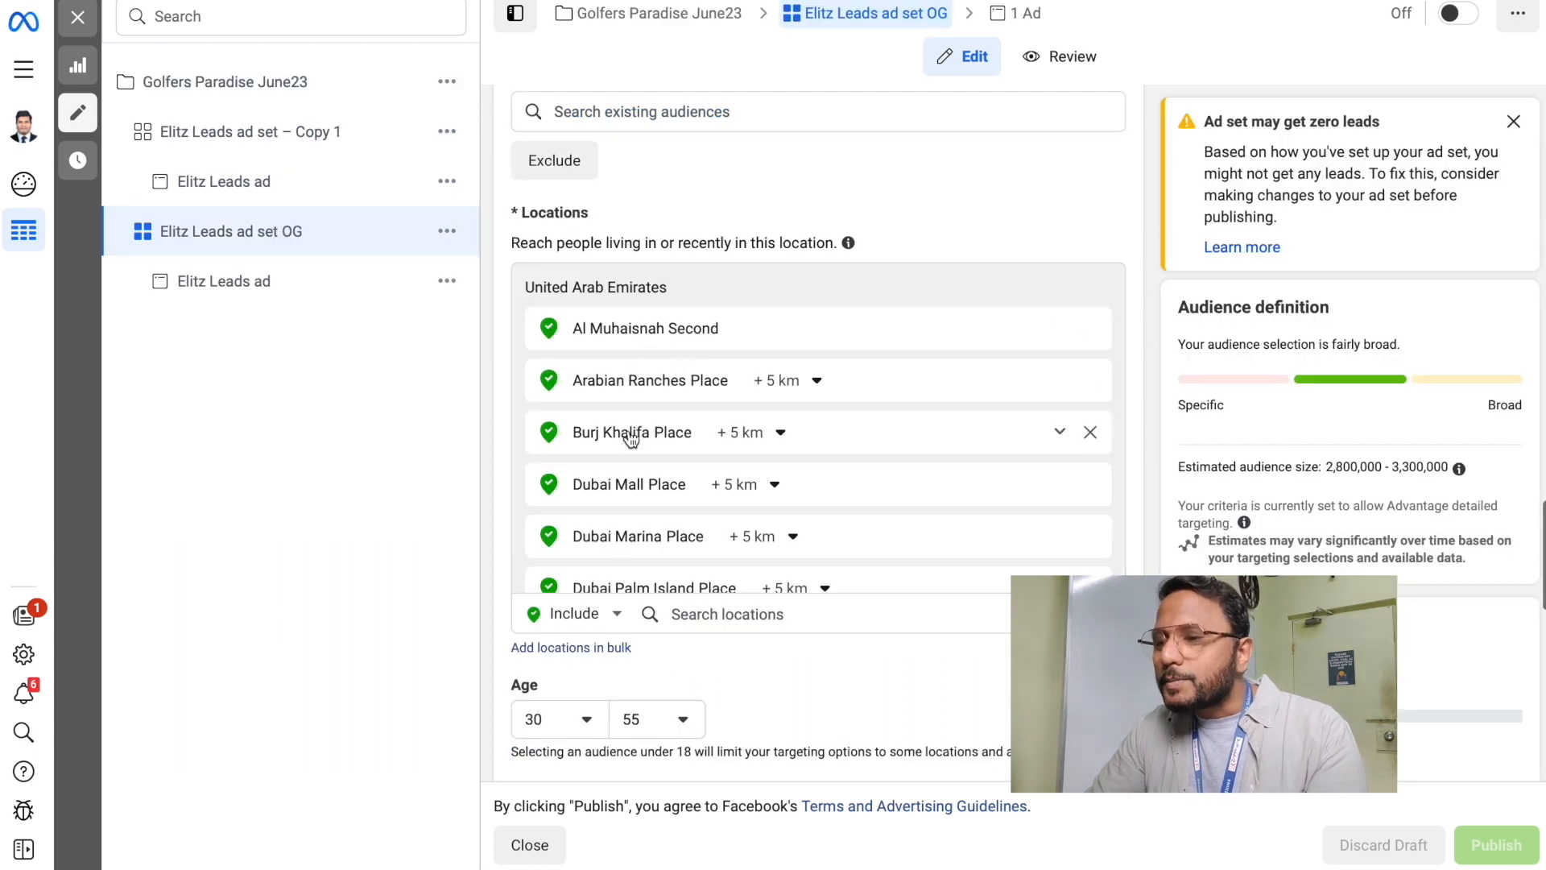
scroll(631, 439, down, 1)
scroll(628, 451, up, 1)
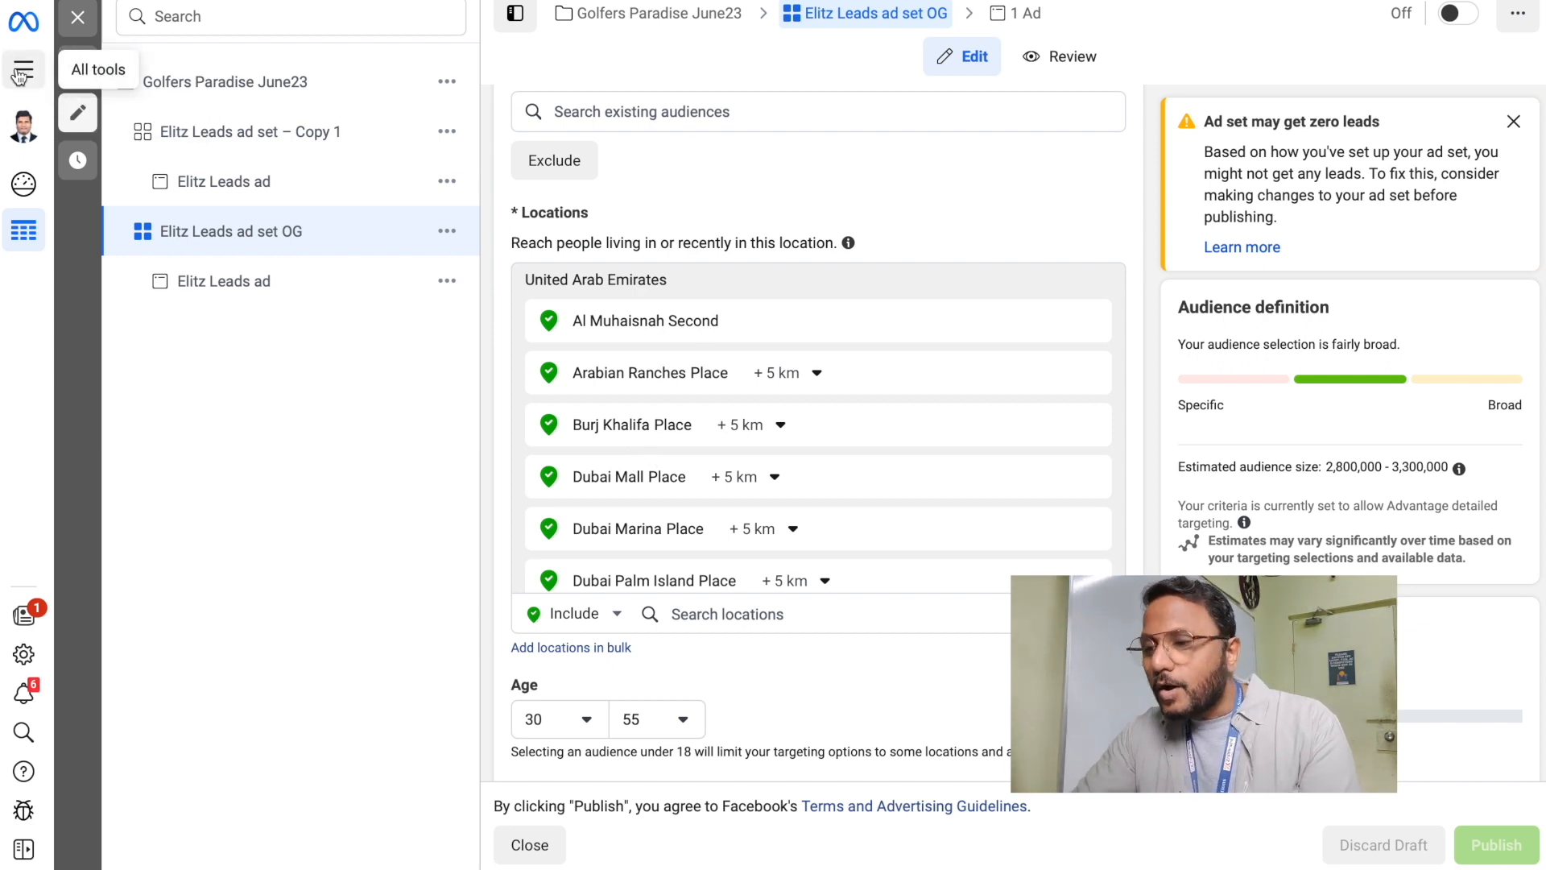
click(249, 131)
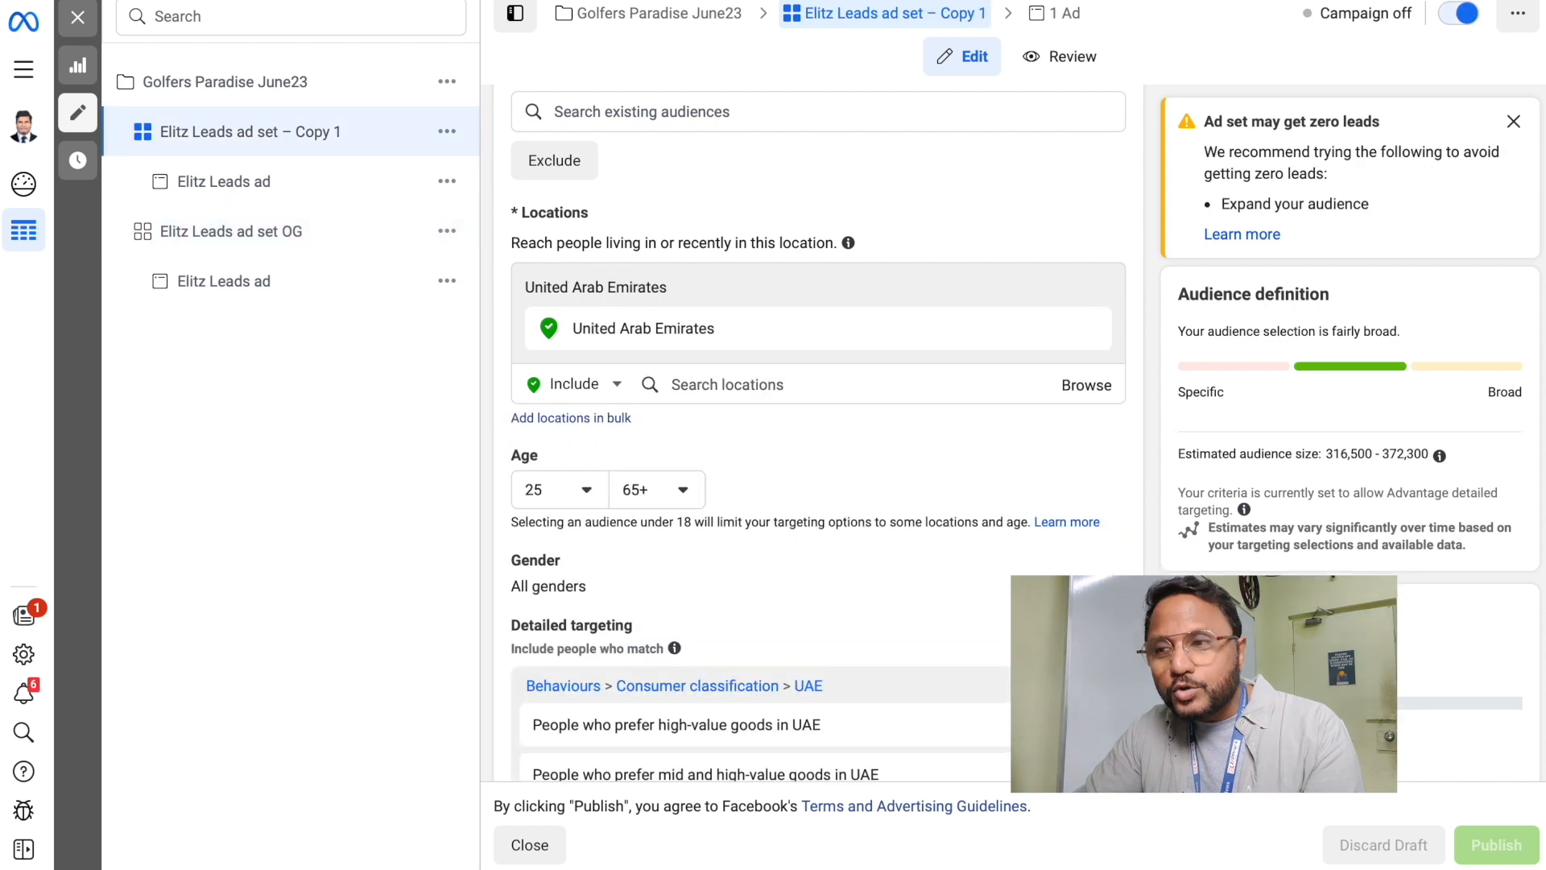
click(224, 82)
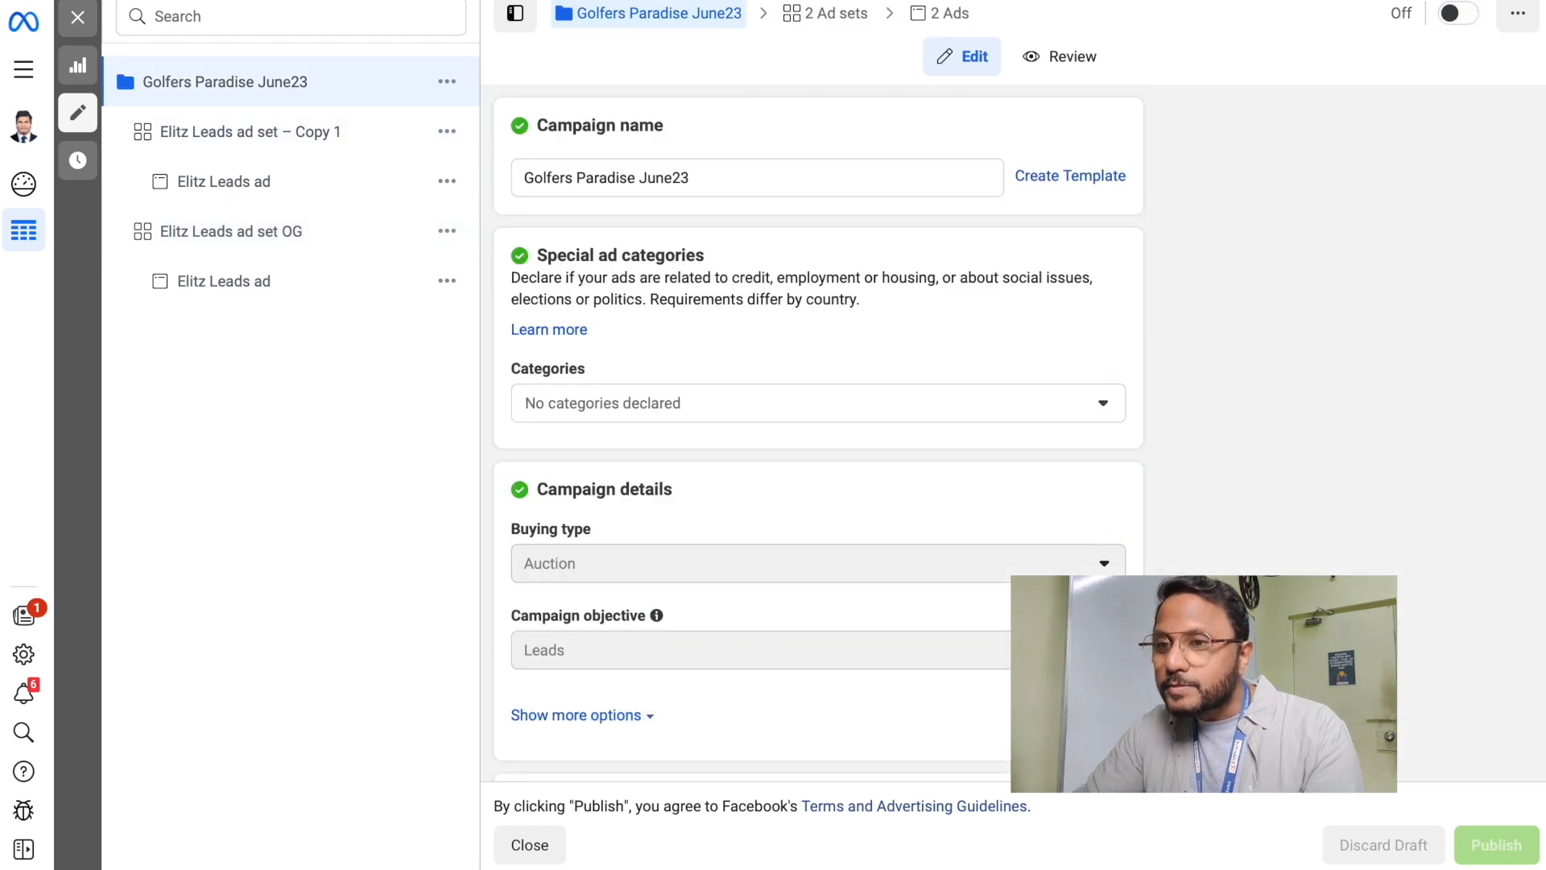
Return to the campaigns overview, open the Dubai 17th July Leads campaign for editing and review its objective, A/B test and budget settings
click(24, 68)
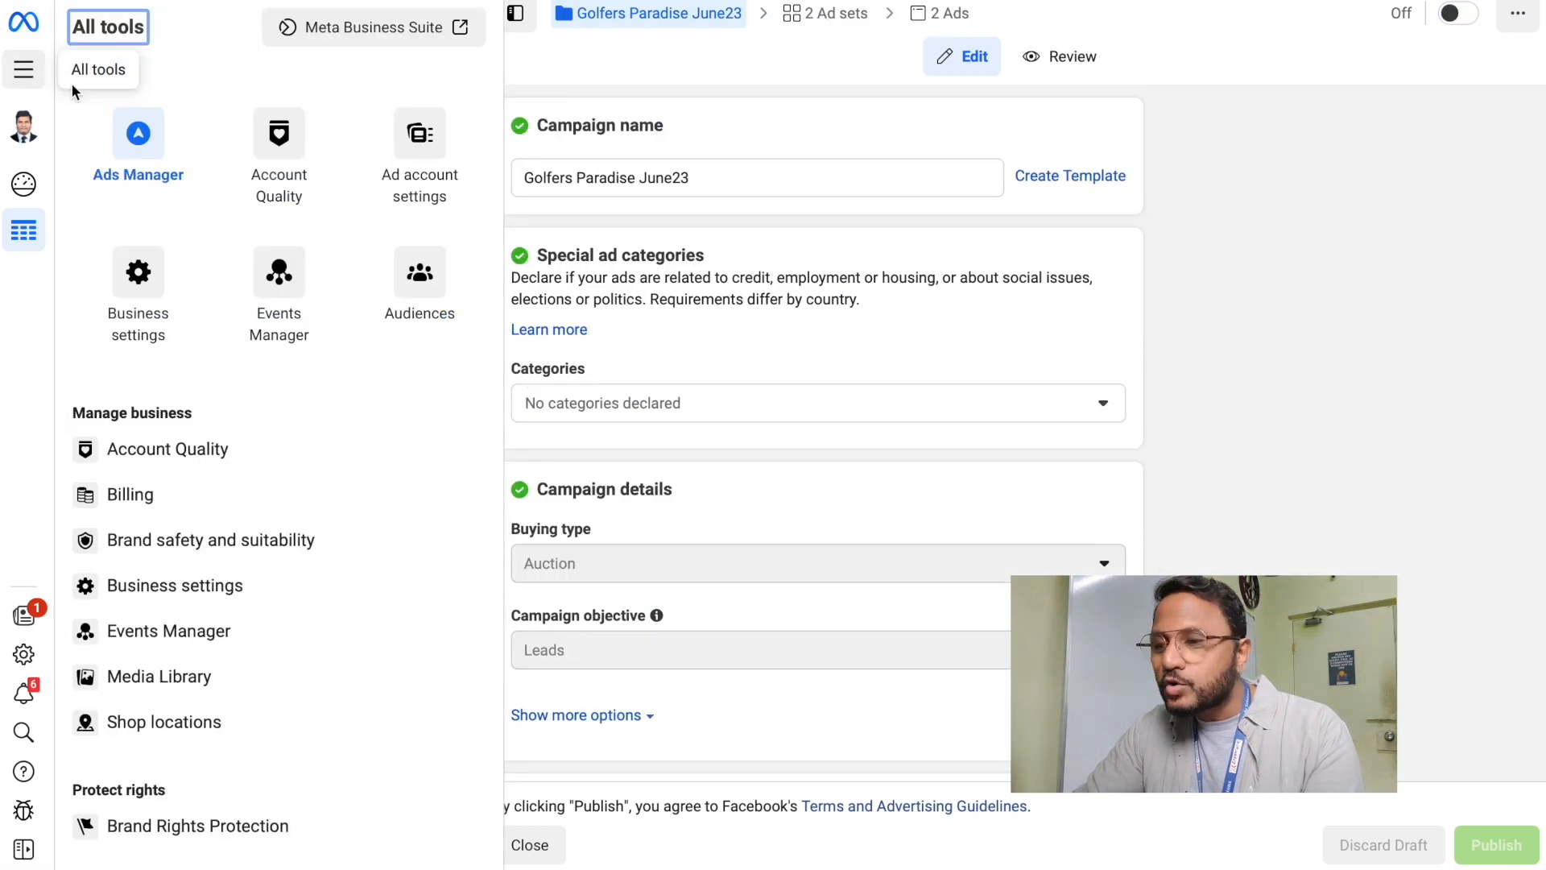
click(133, 142)
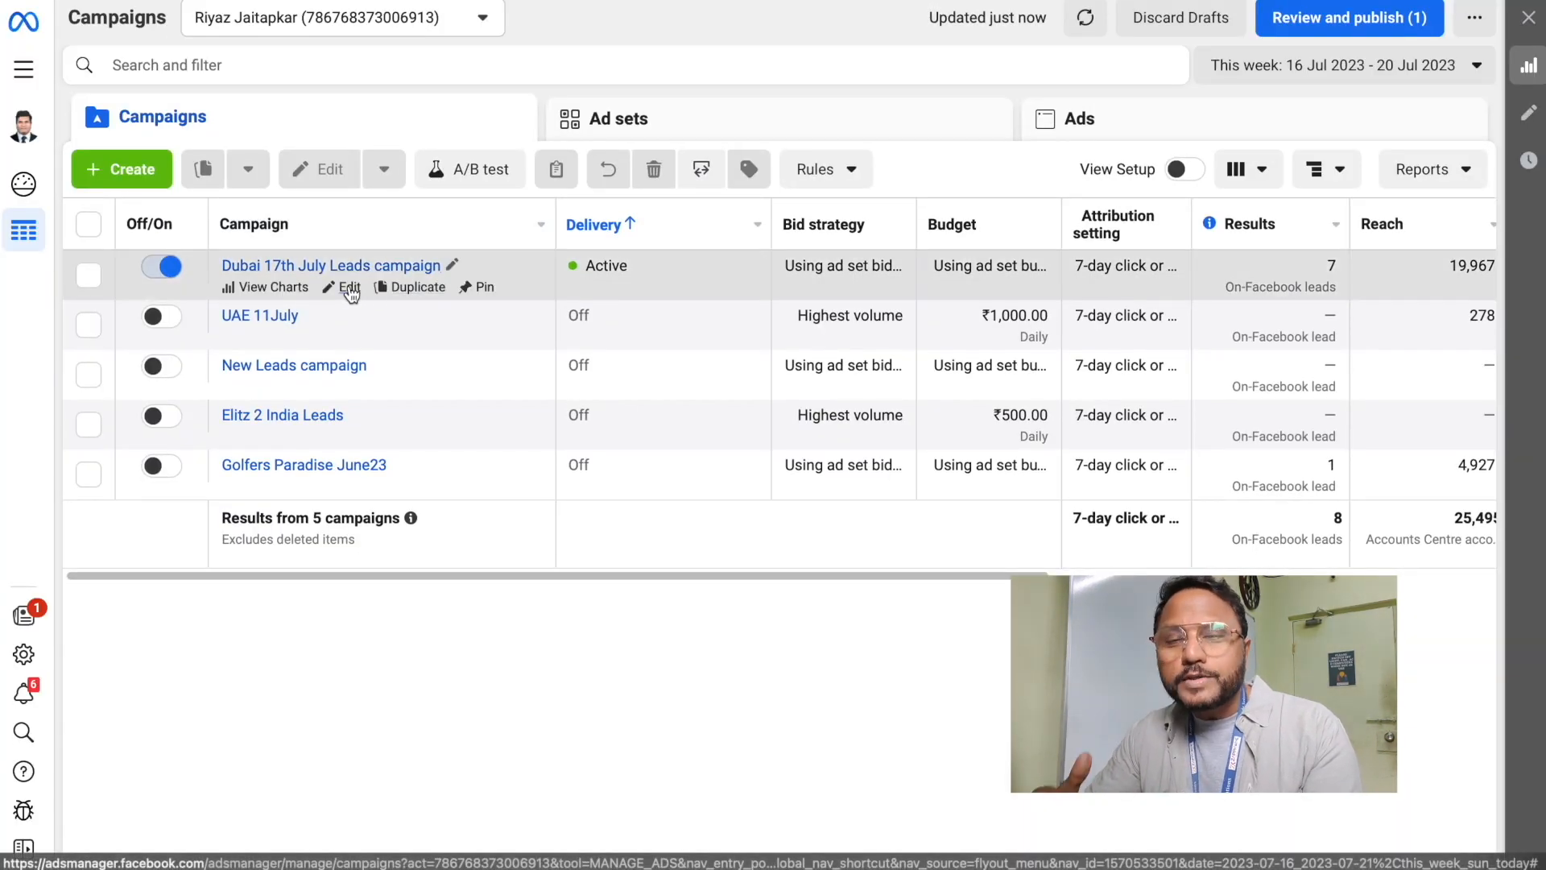
click(350, 288)
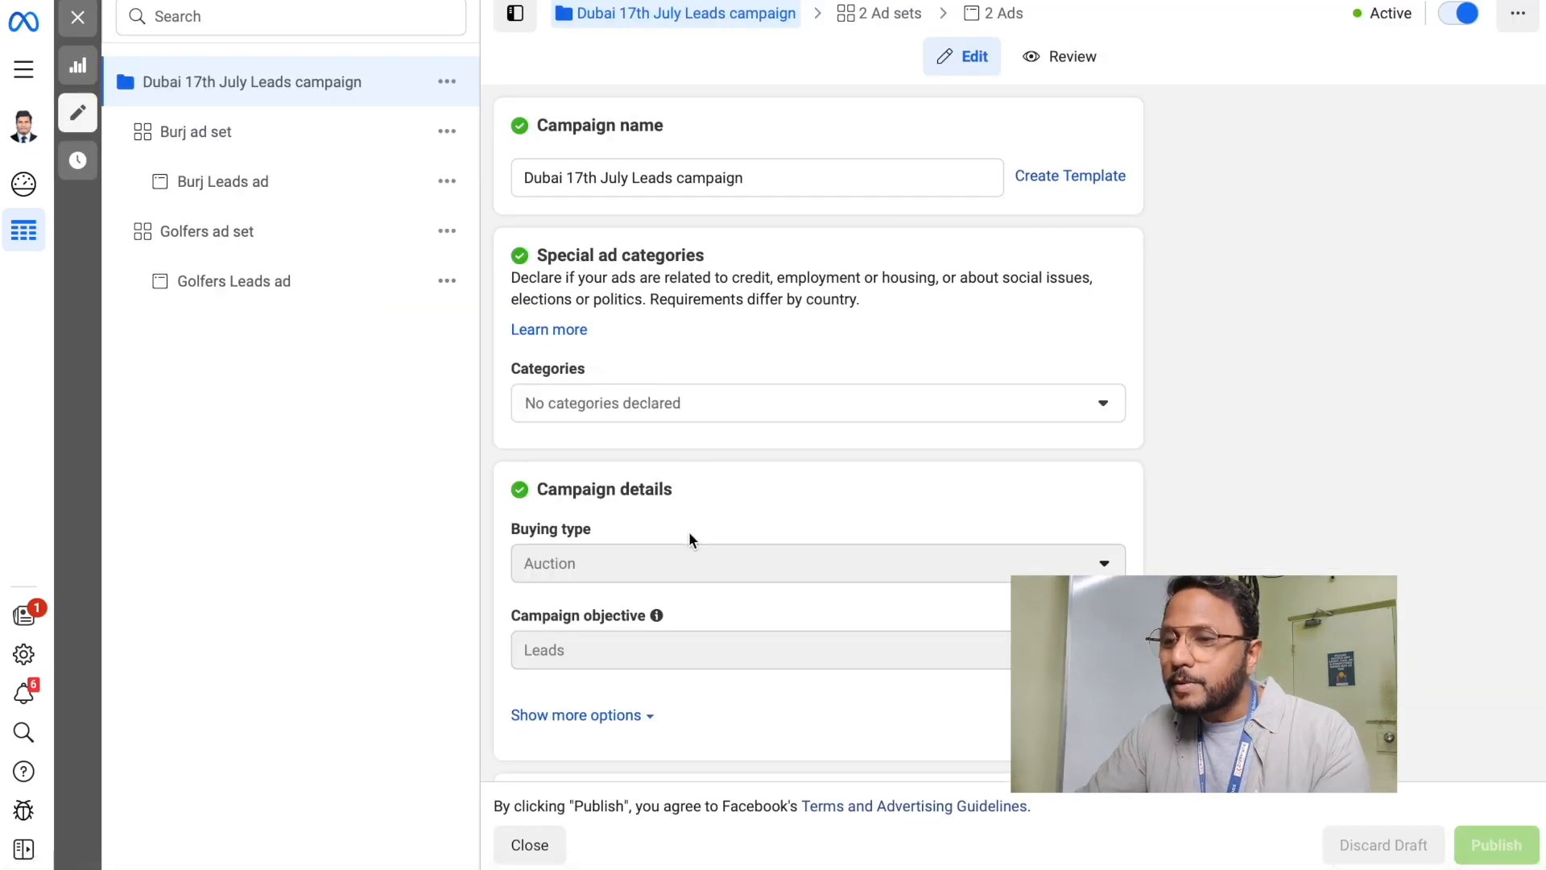
scroll(690, 536, down, 5)
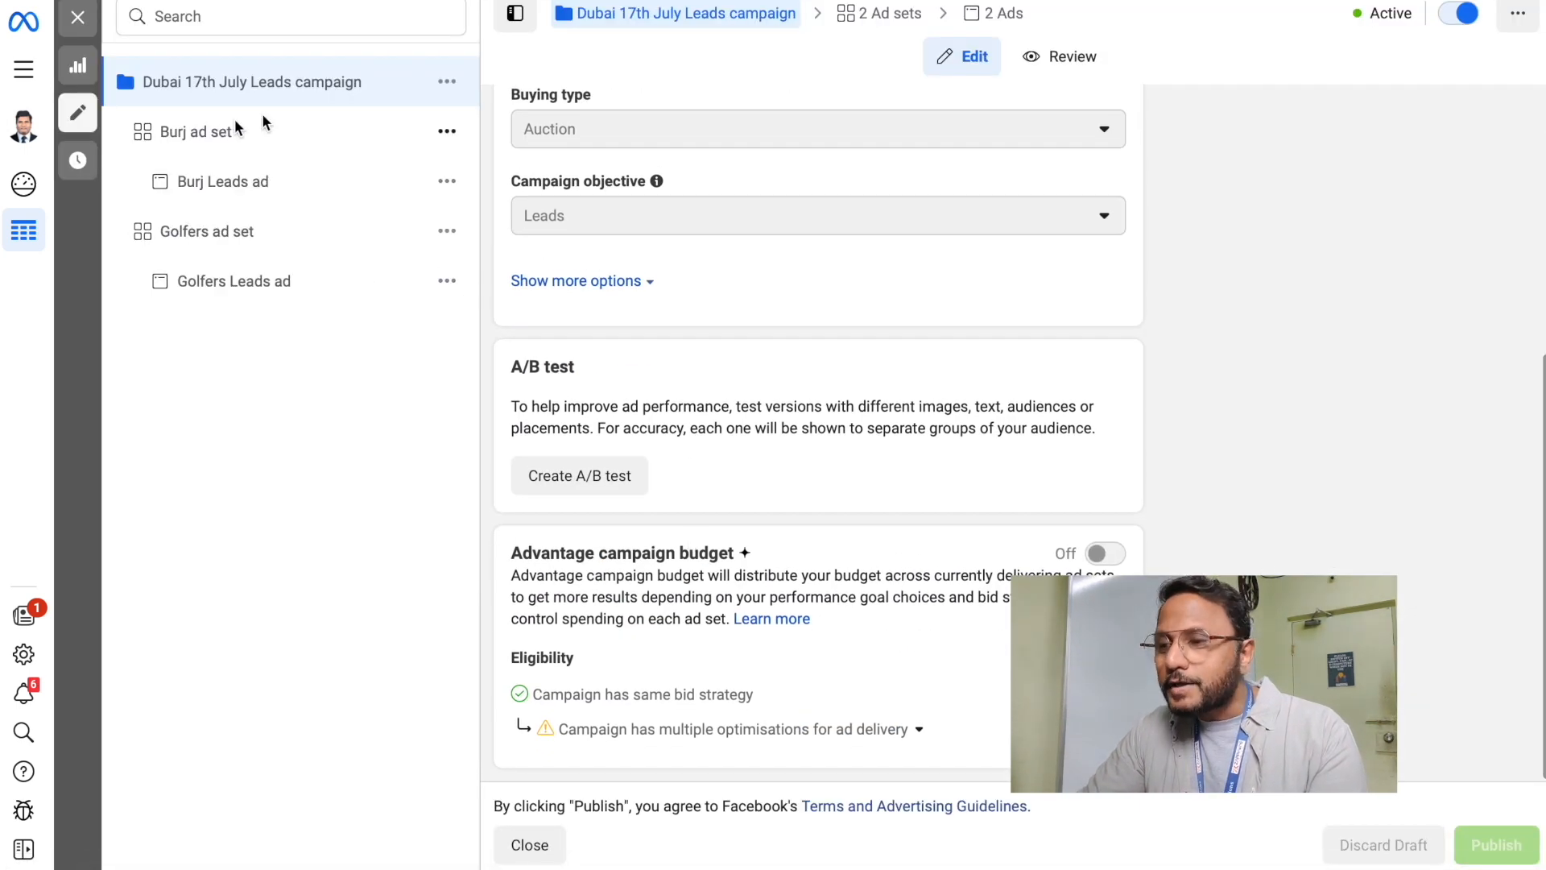
Examine the Burj ad set's budget, location, age and detailed targeting, and go from its editor to Ads Manager
click(214, 132)
scroll(729, 378, down, 15)
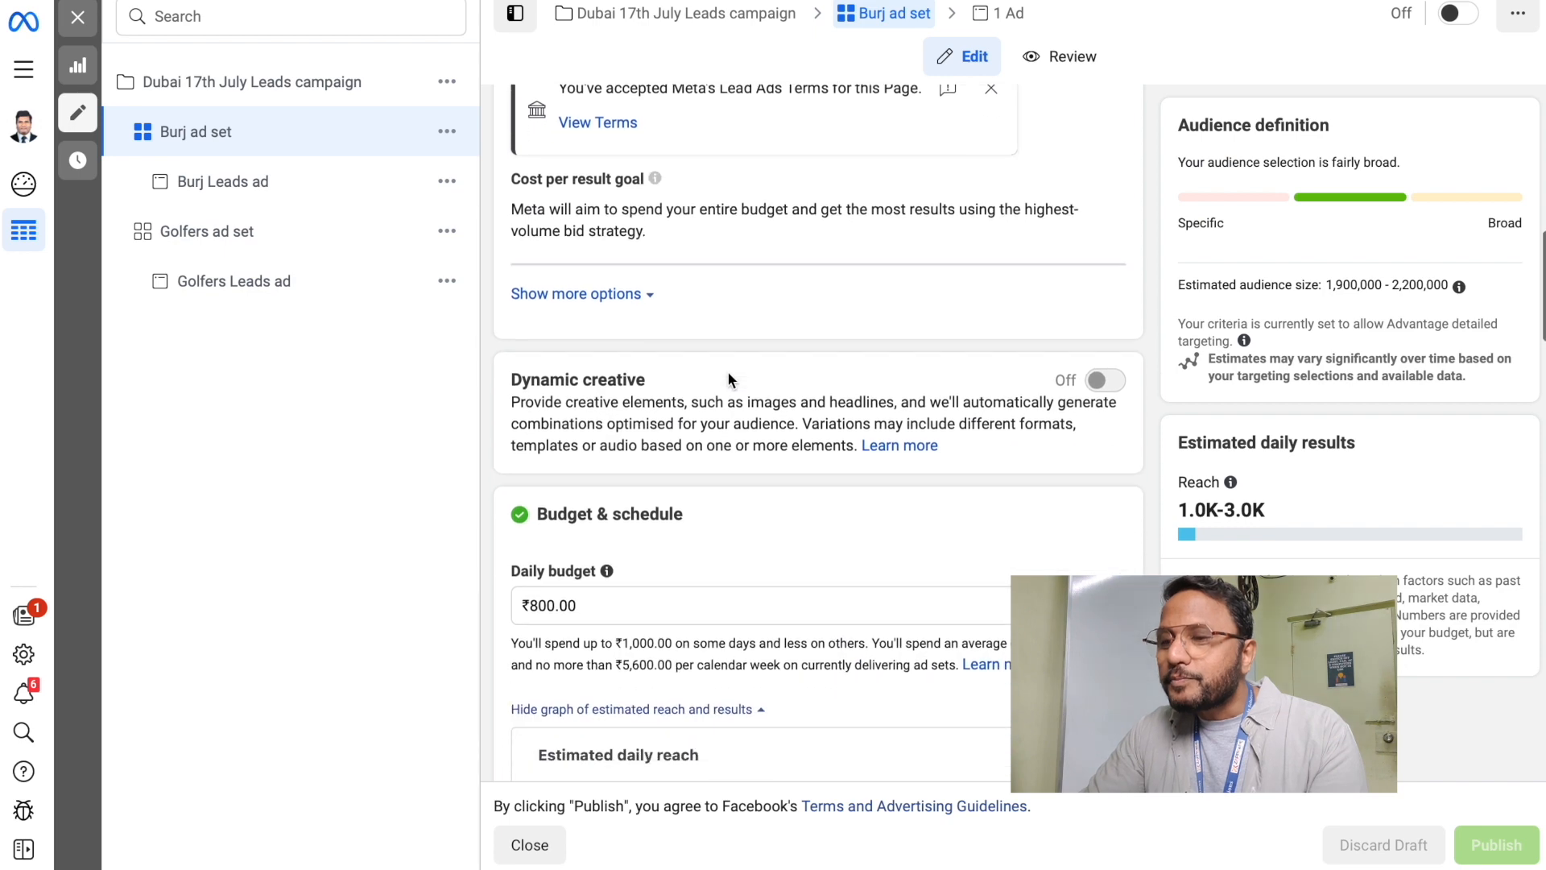
scroll(727, 370, down, 12)
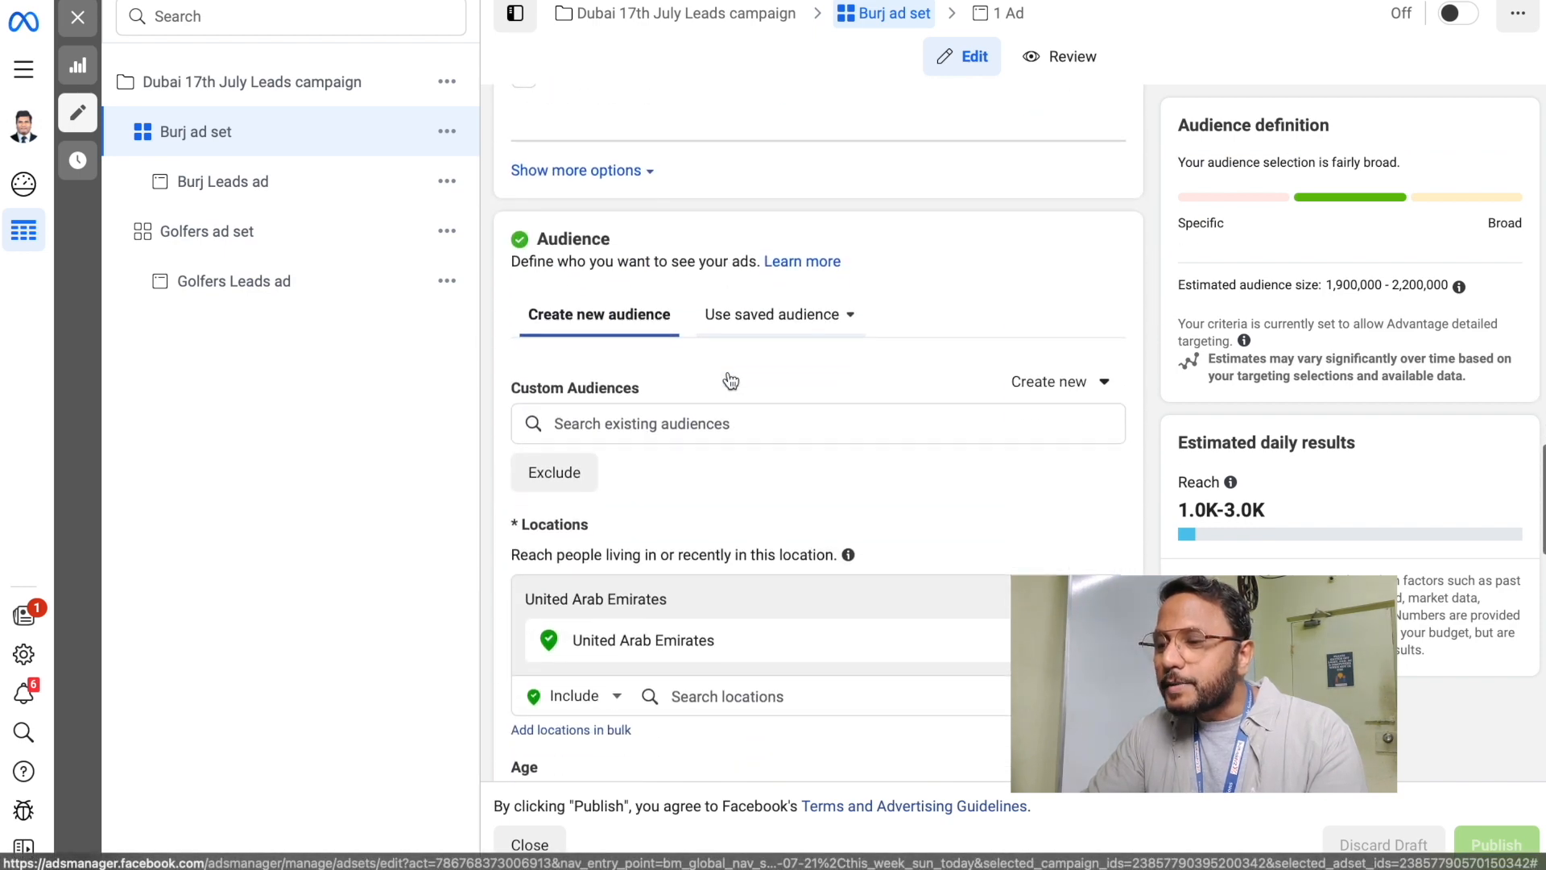
scroll(650, 451, down, 6)
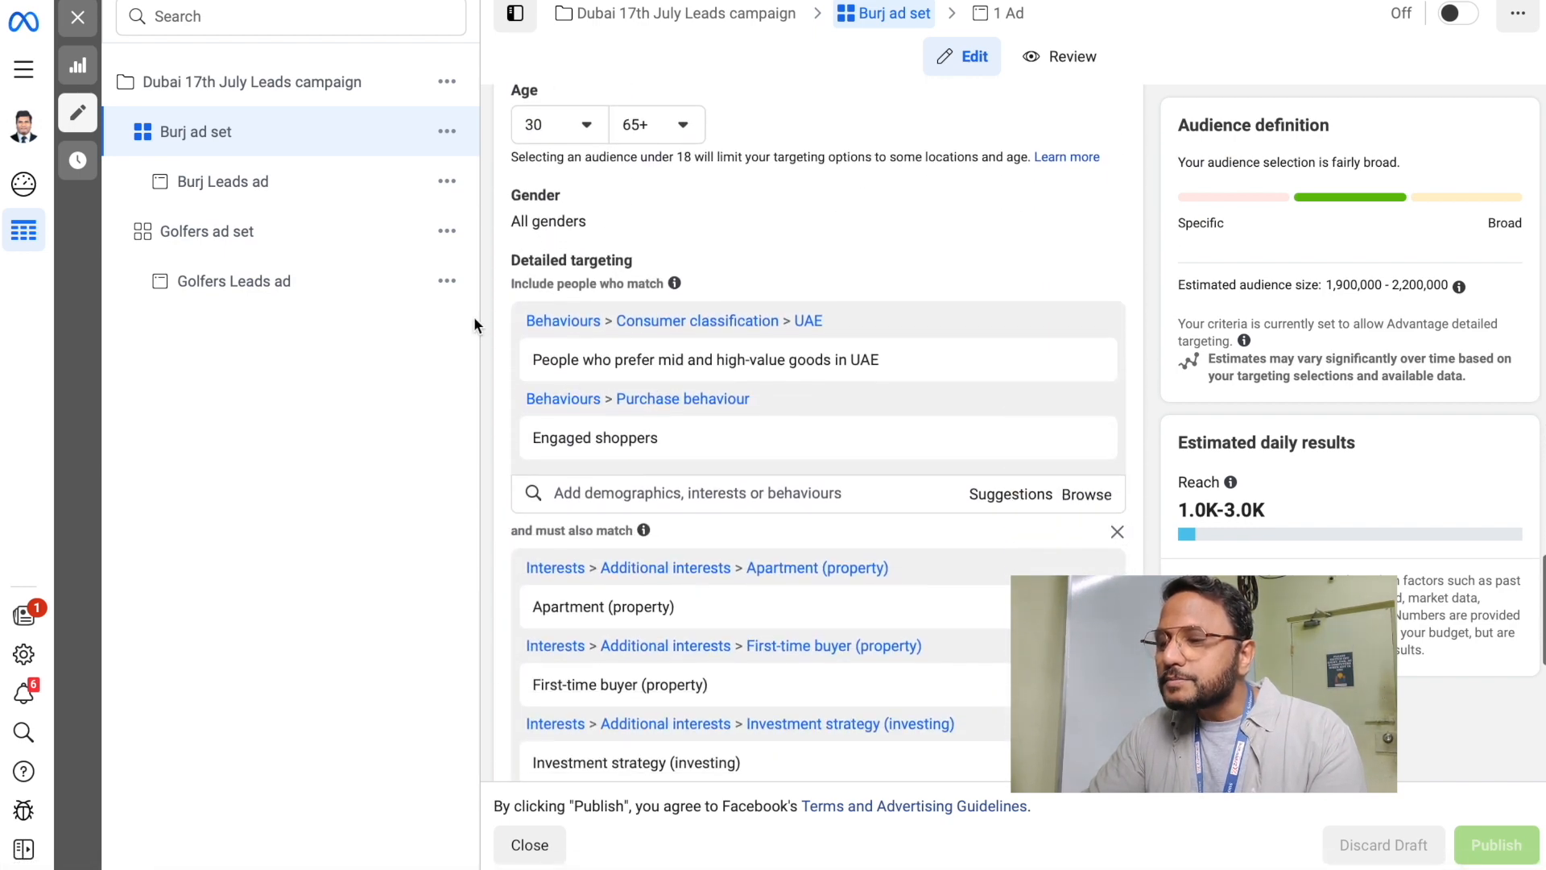
mouse_move(578, 362)
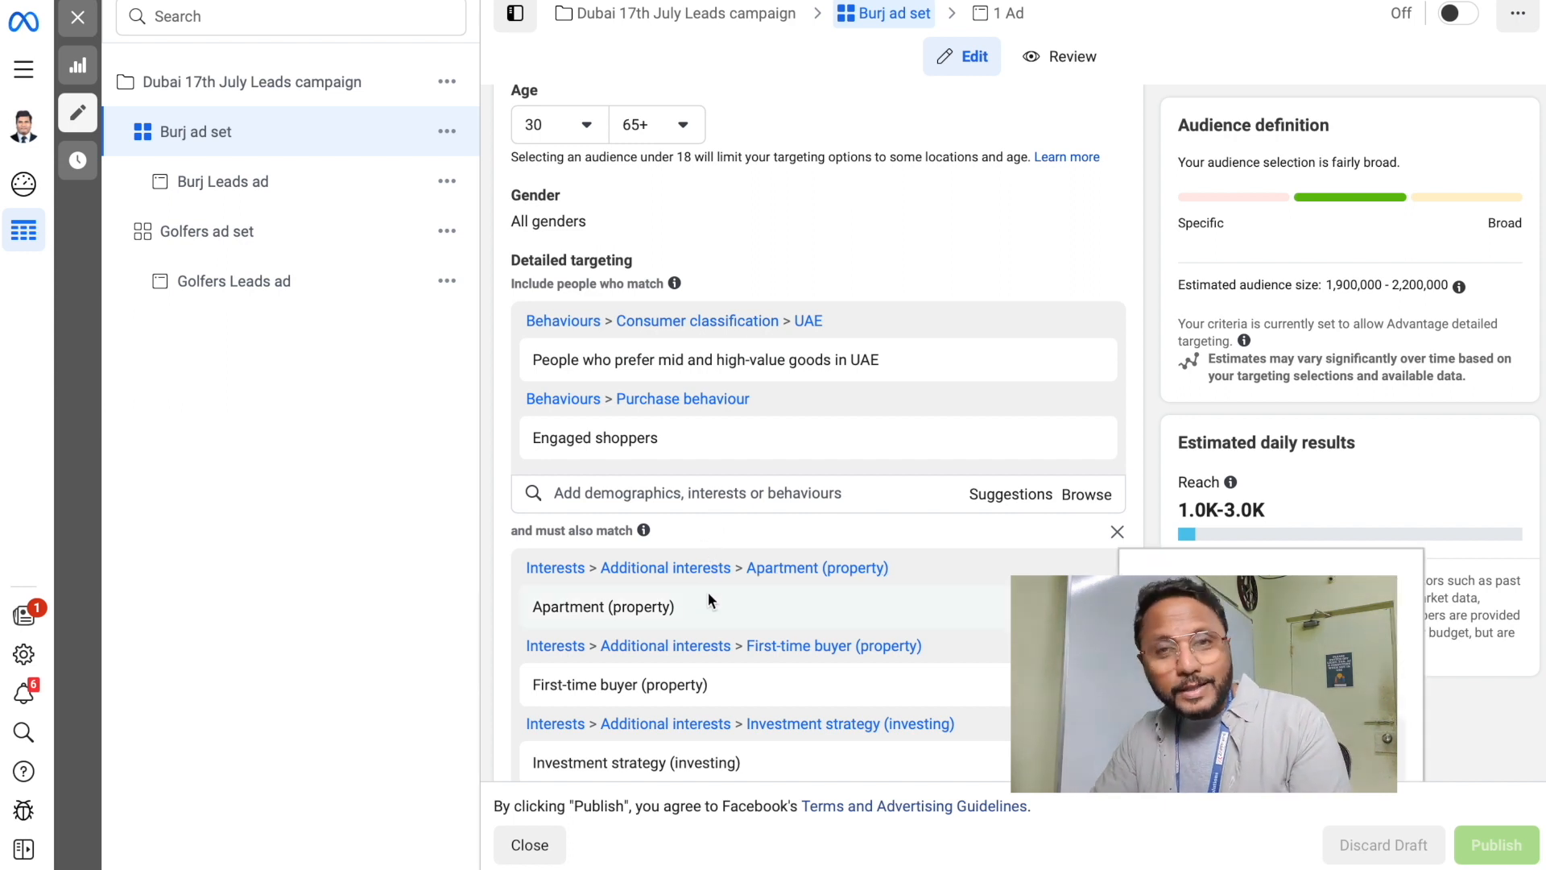
scroll(703, 616, down, 3)
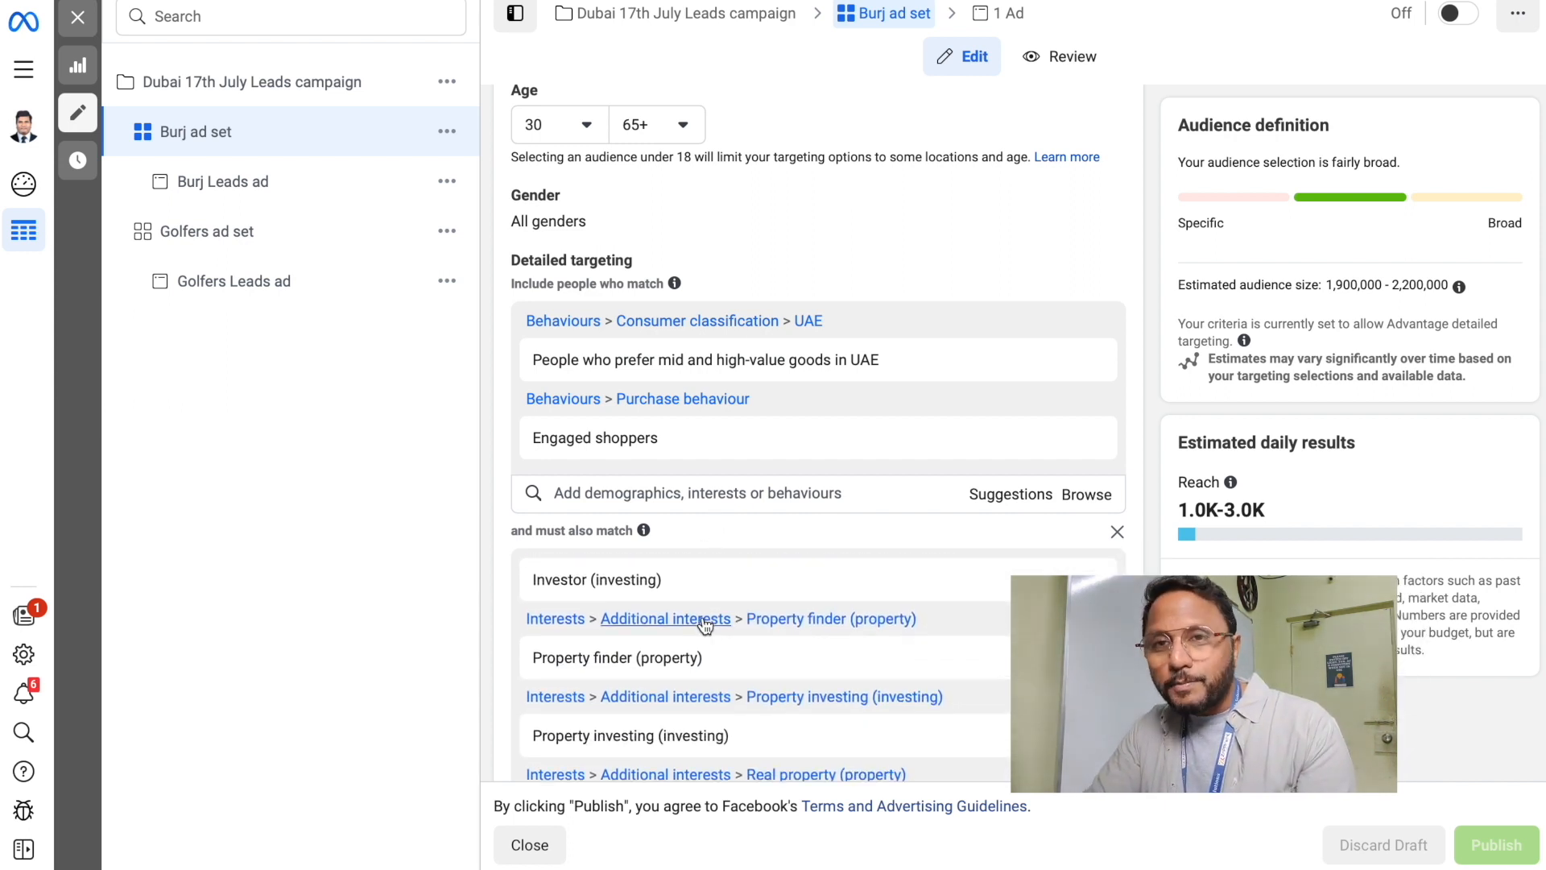
scroll(705, 624, down, 2)
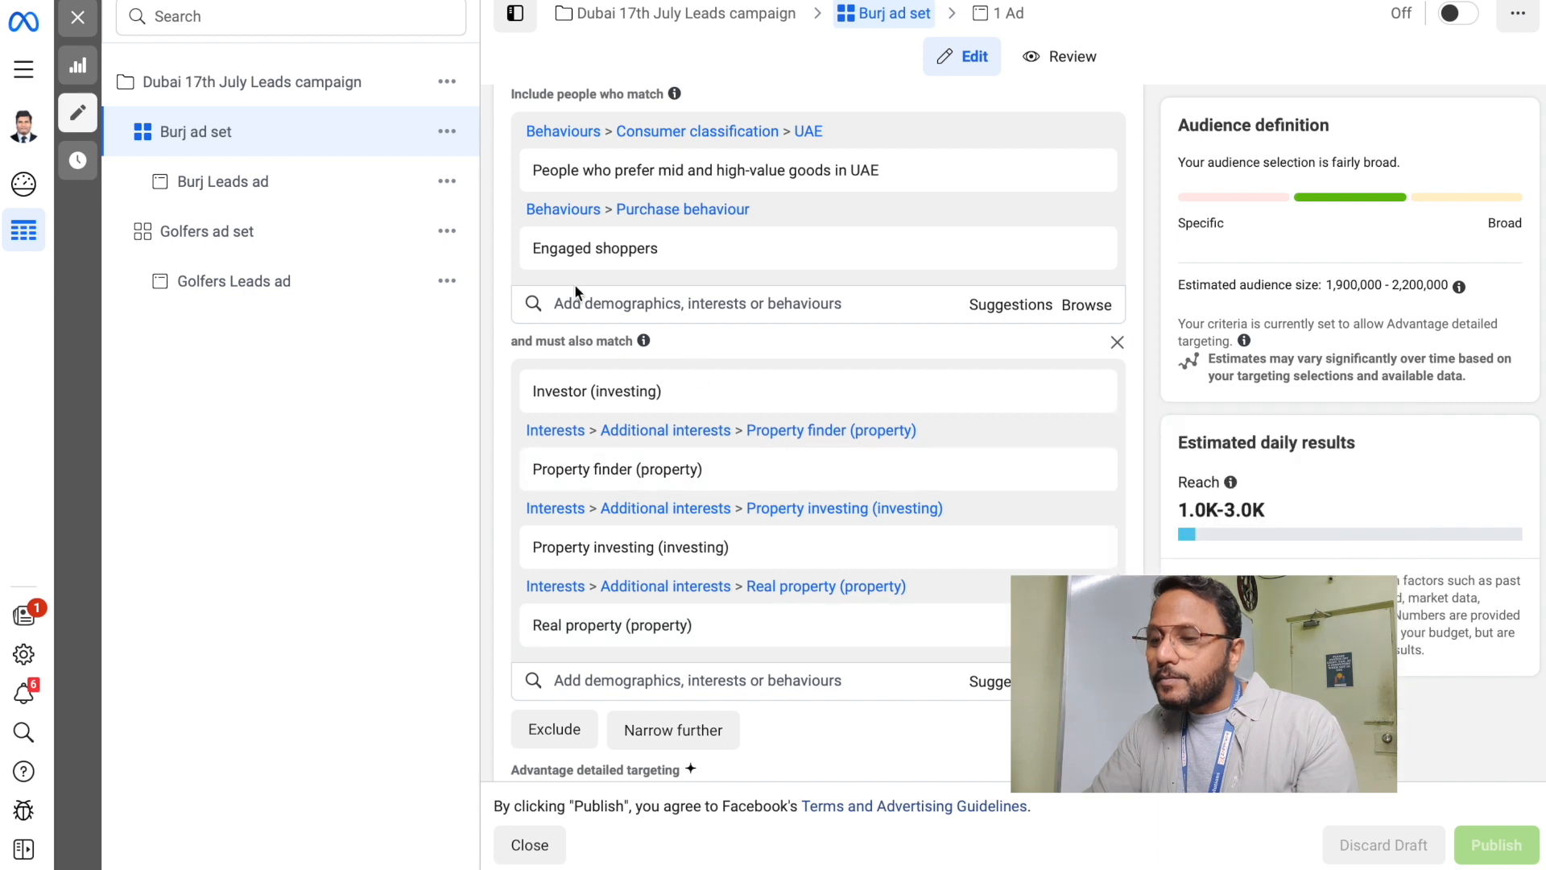
click(26, 70)
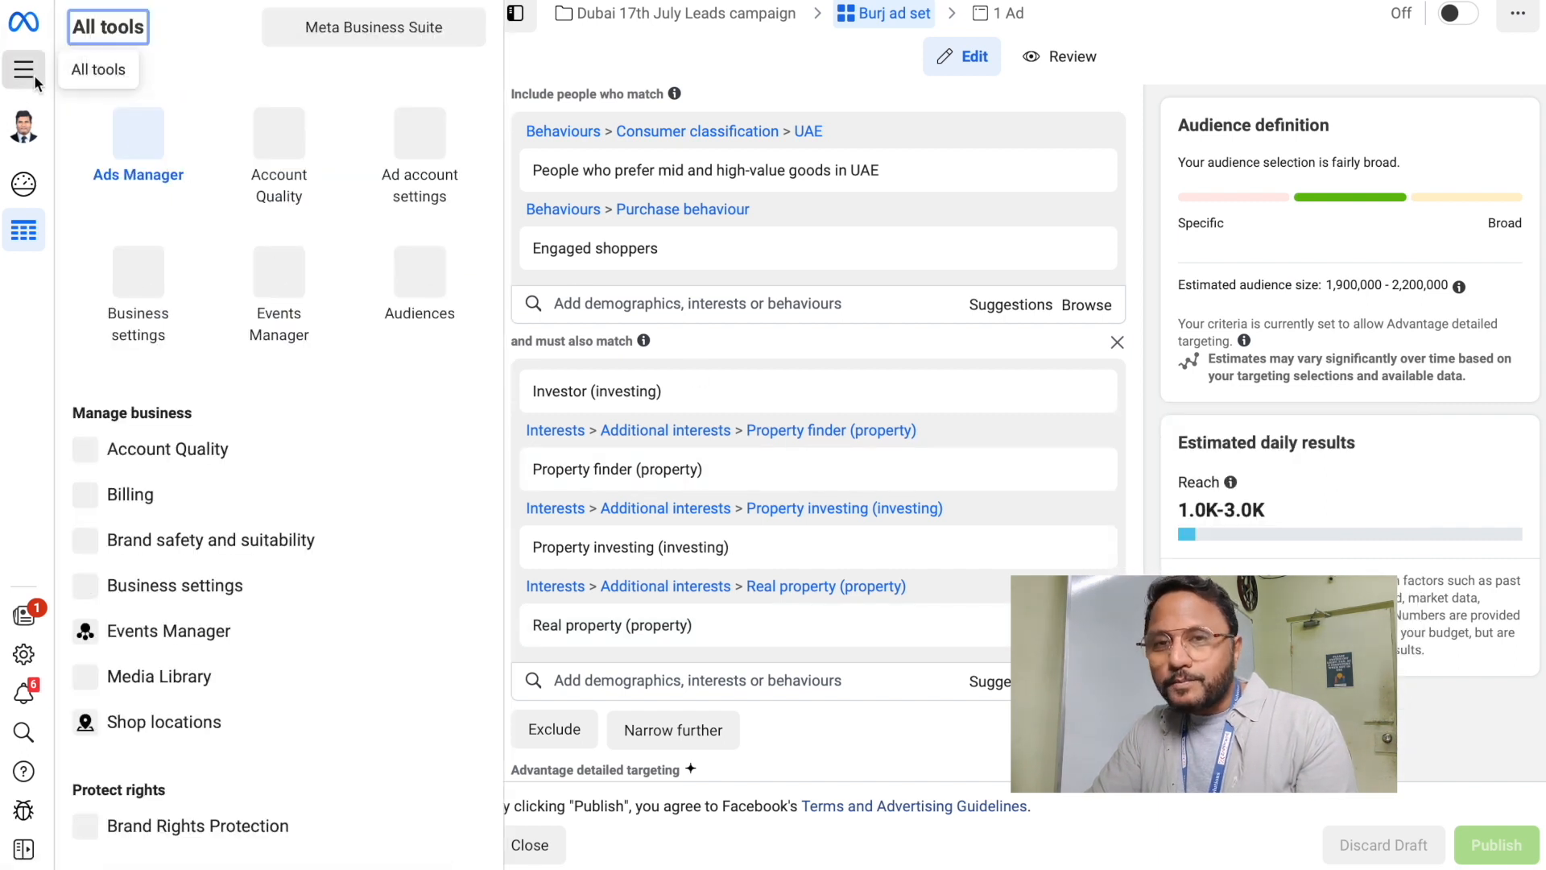
click(121, 124)
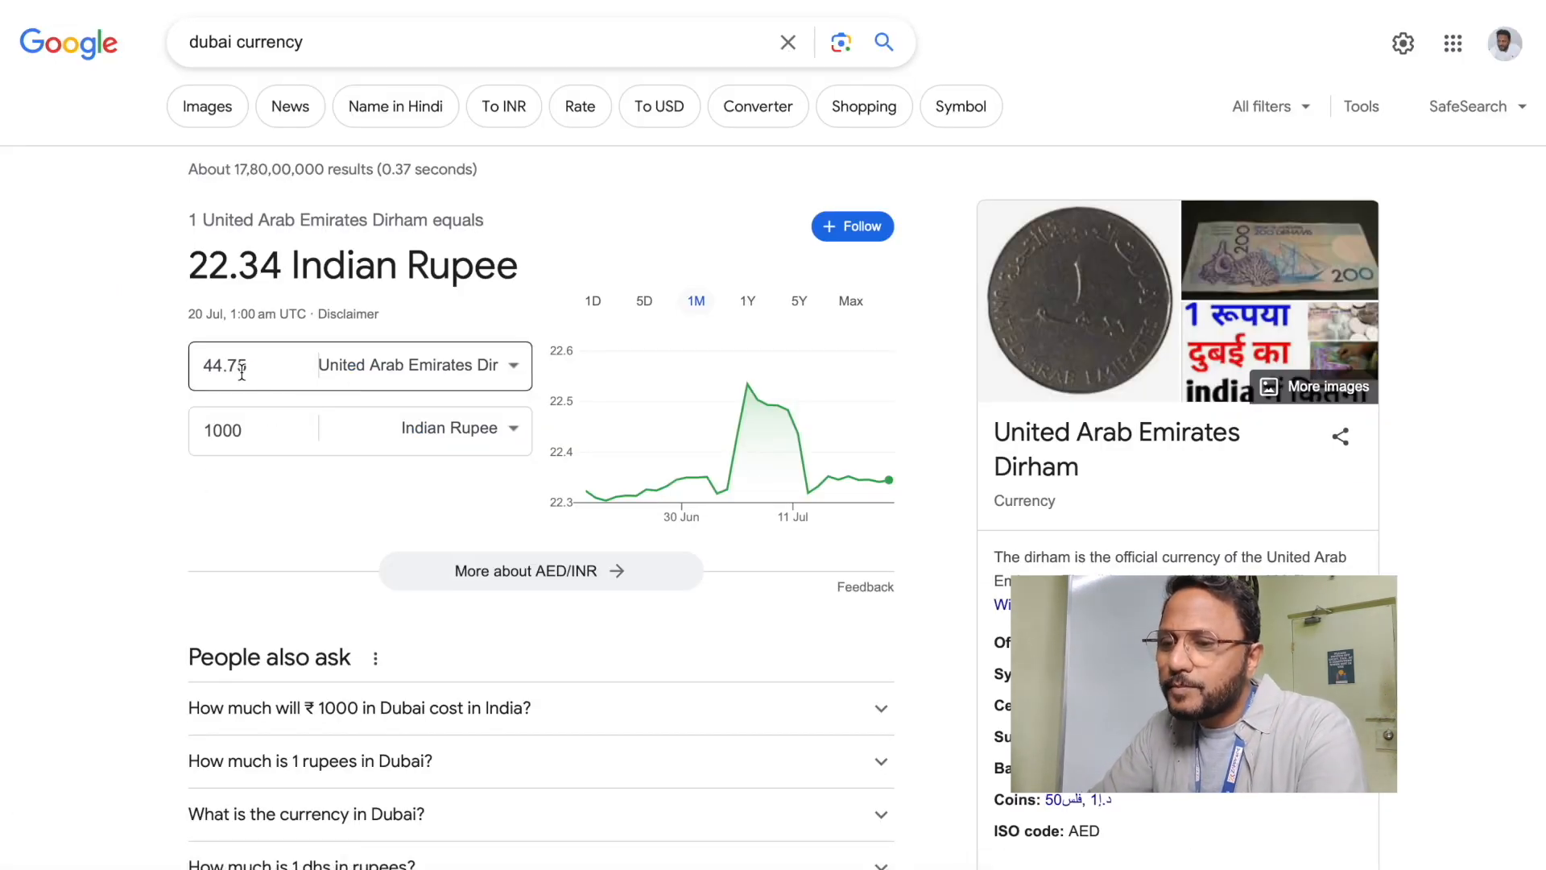
Convert 1 United Arab Emirates Dirham to Indian Rupees in Google's currency converter
click(252, 427)
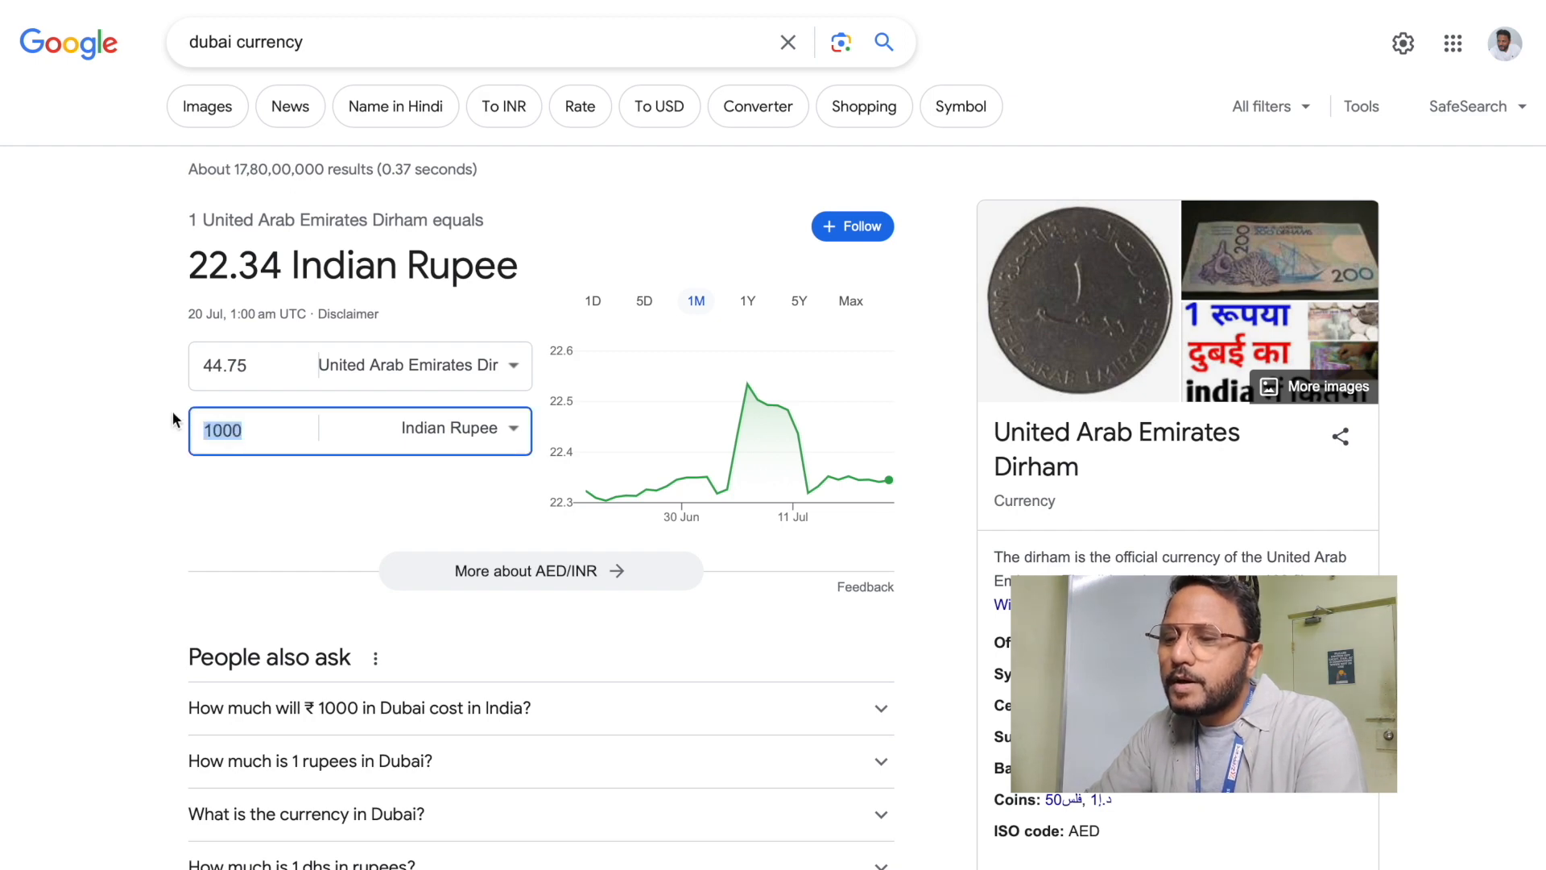
click(255, 359)
text(1)
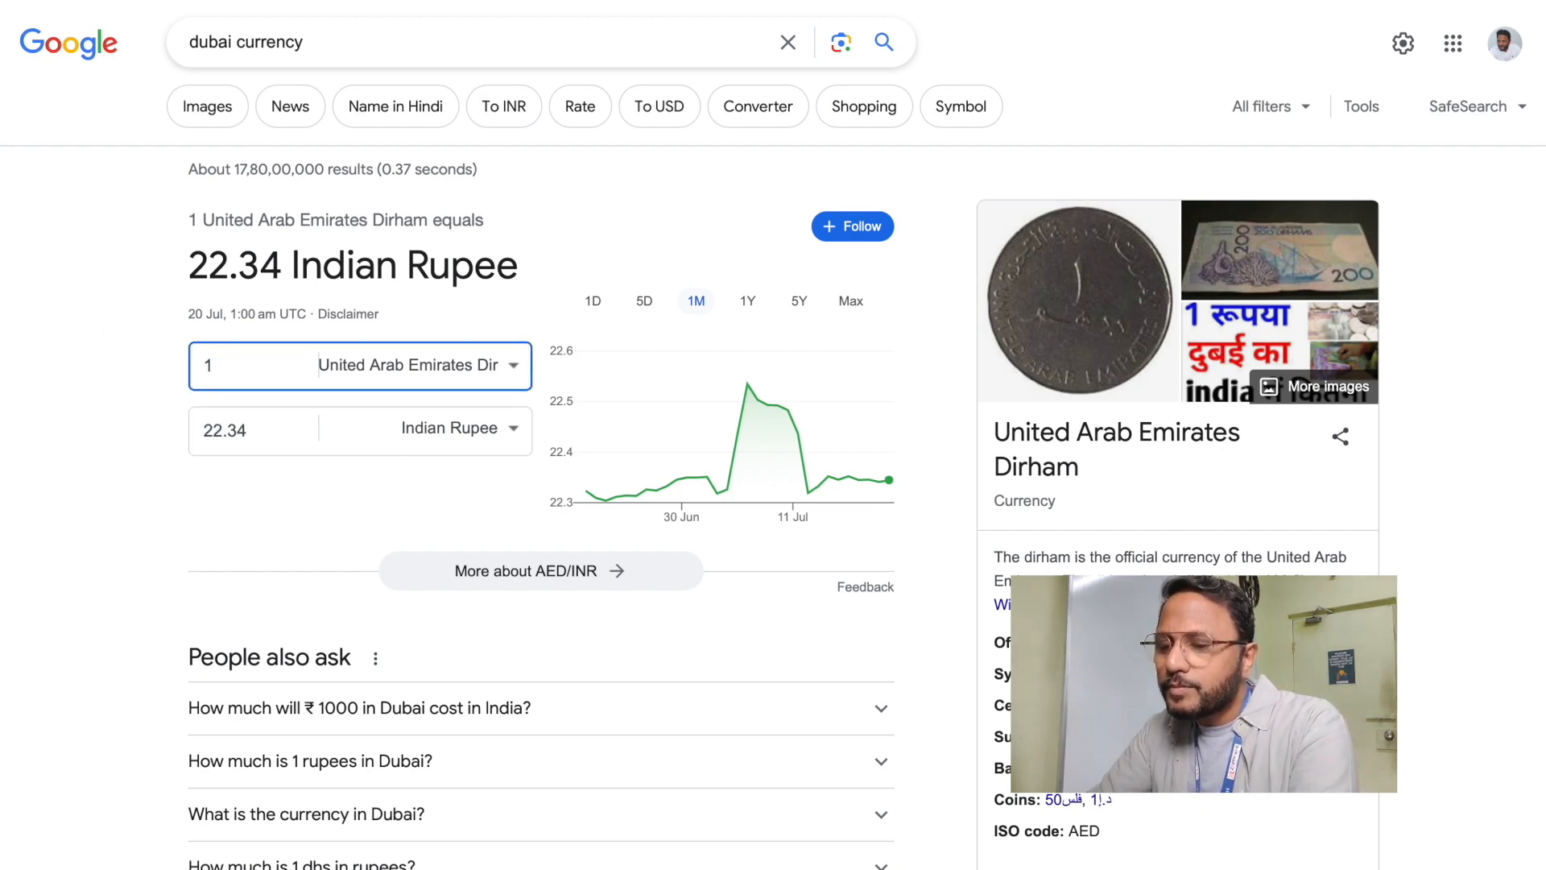
click(171, 477)
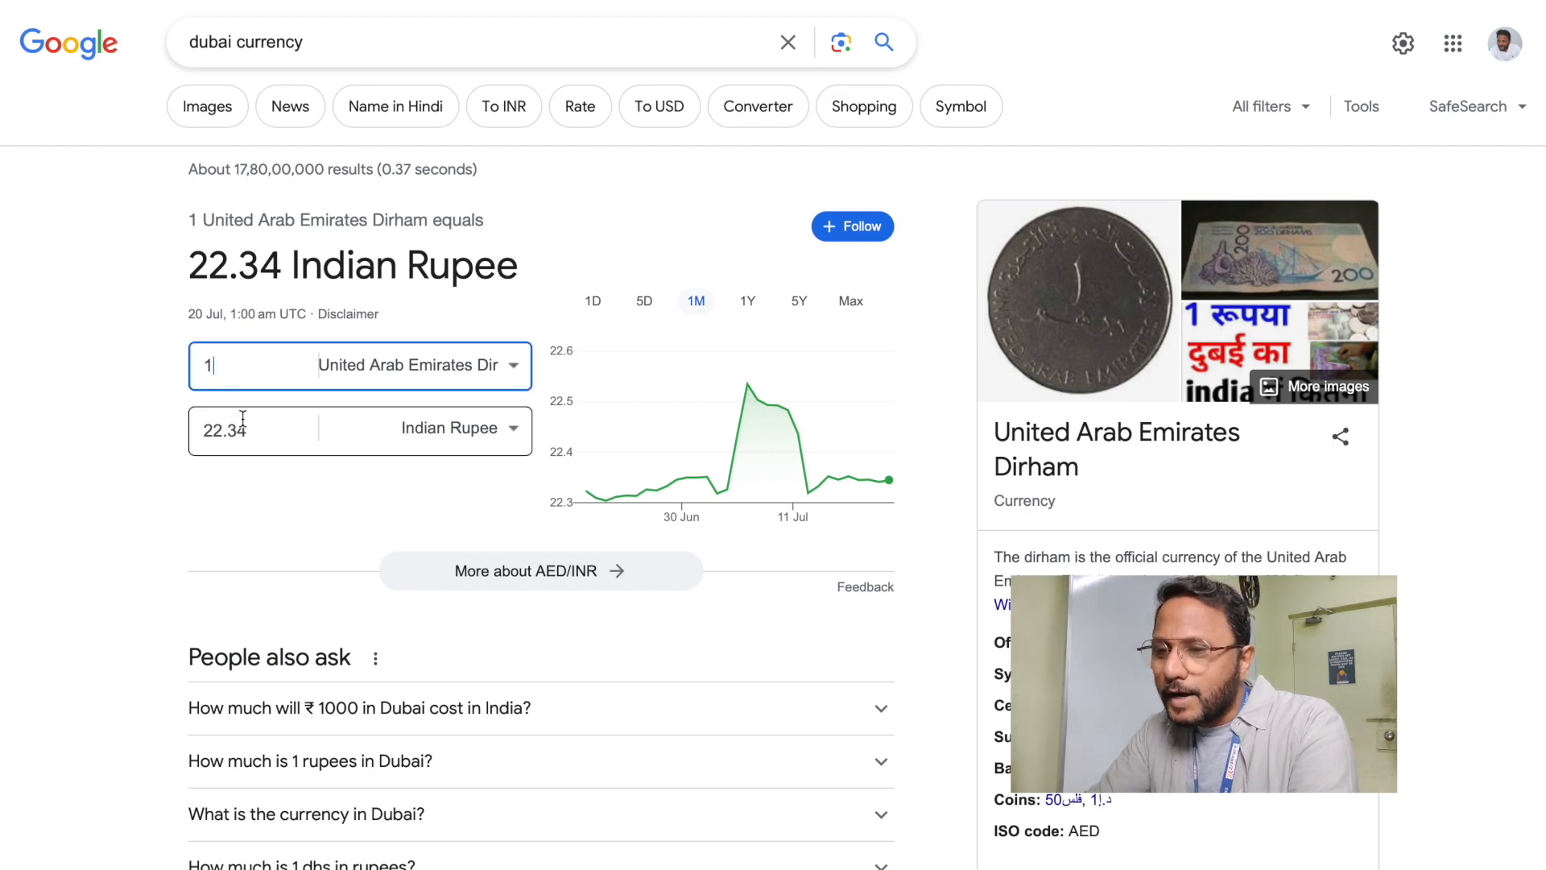
Convert 1000 Indian Rupees to United Arab Emirates Dirham and highlight the dirham amount
drag(249, 430, 147, 425)
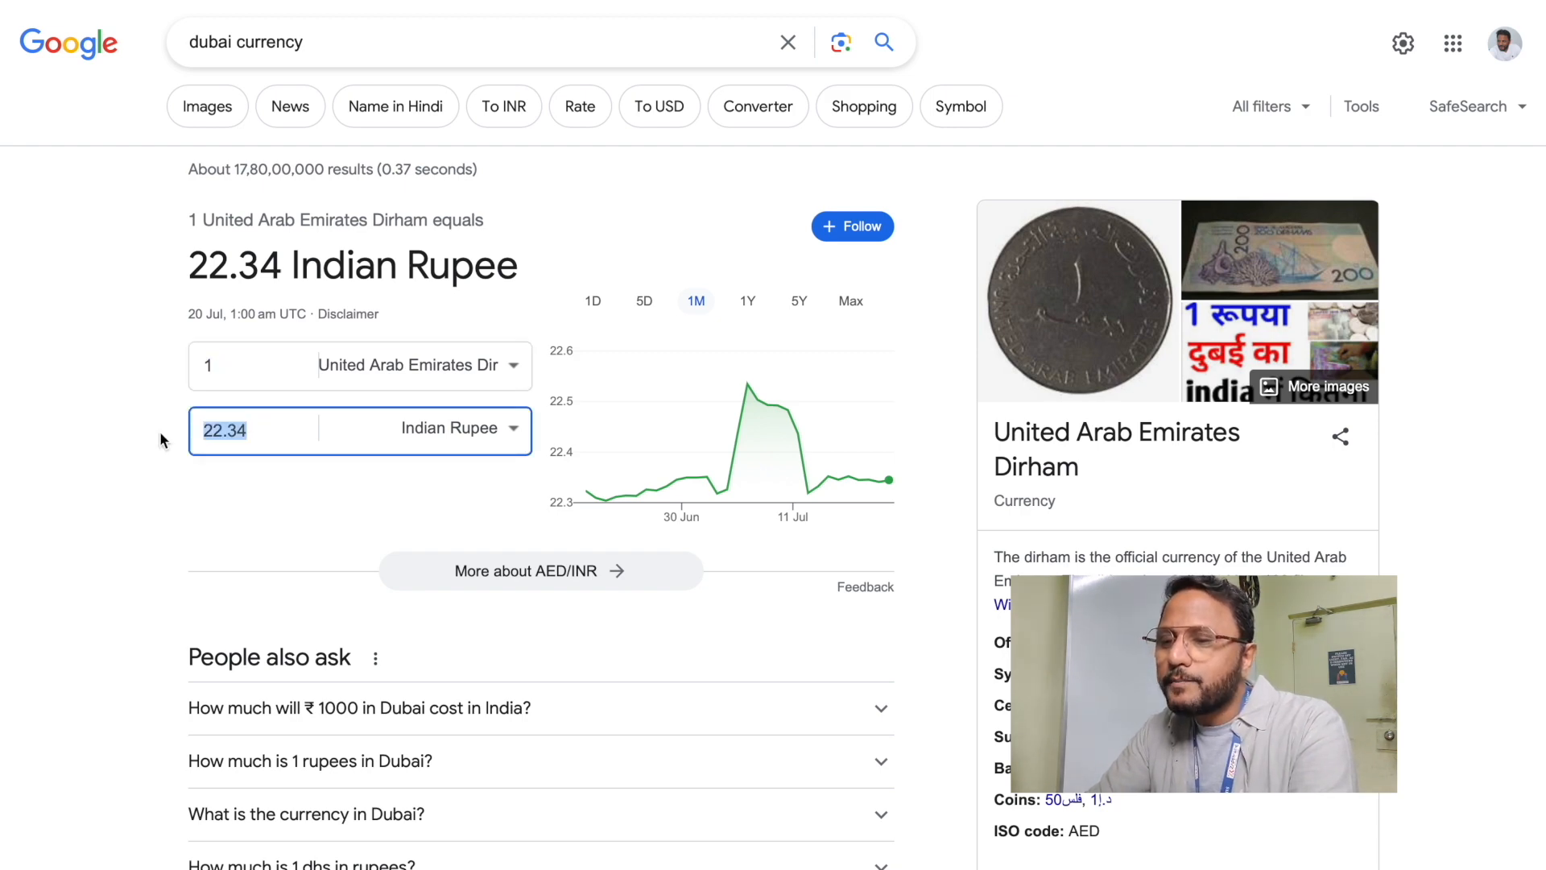
text(100)
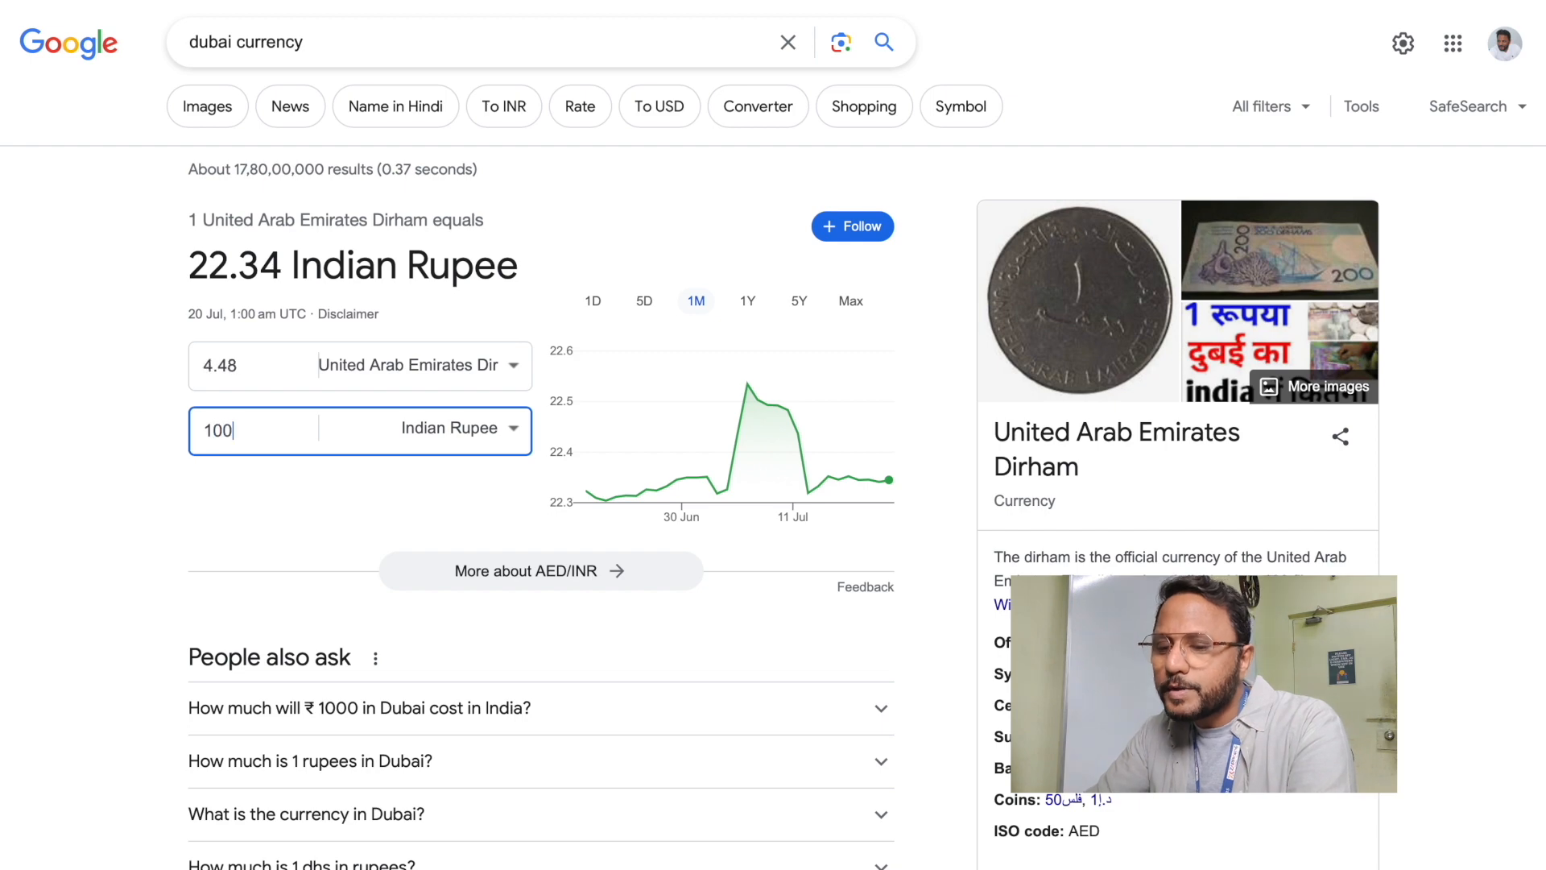
text(0)
click(129, 364)
click(251, 372)
drag(251, 372, 190, 367)
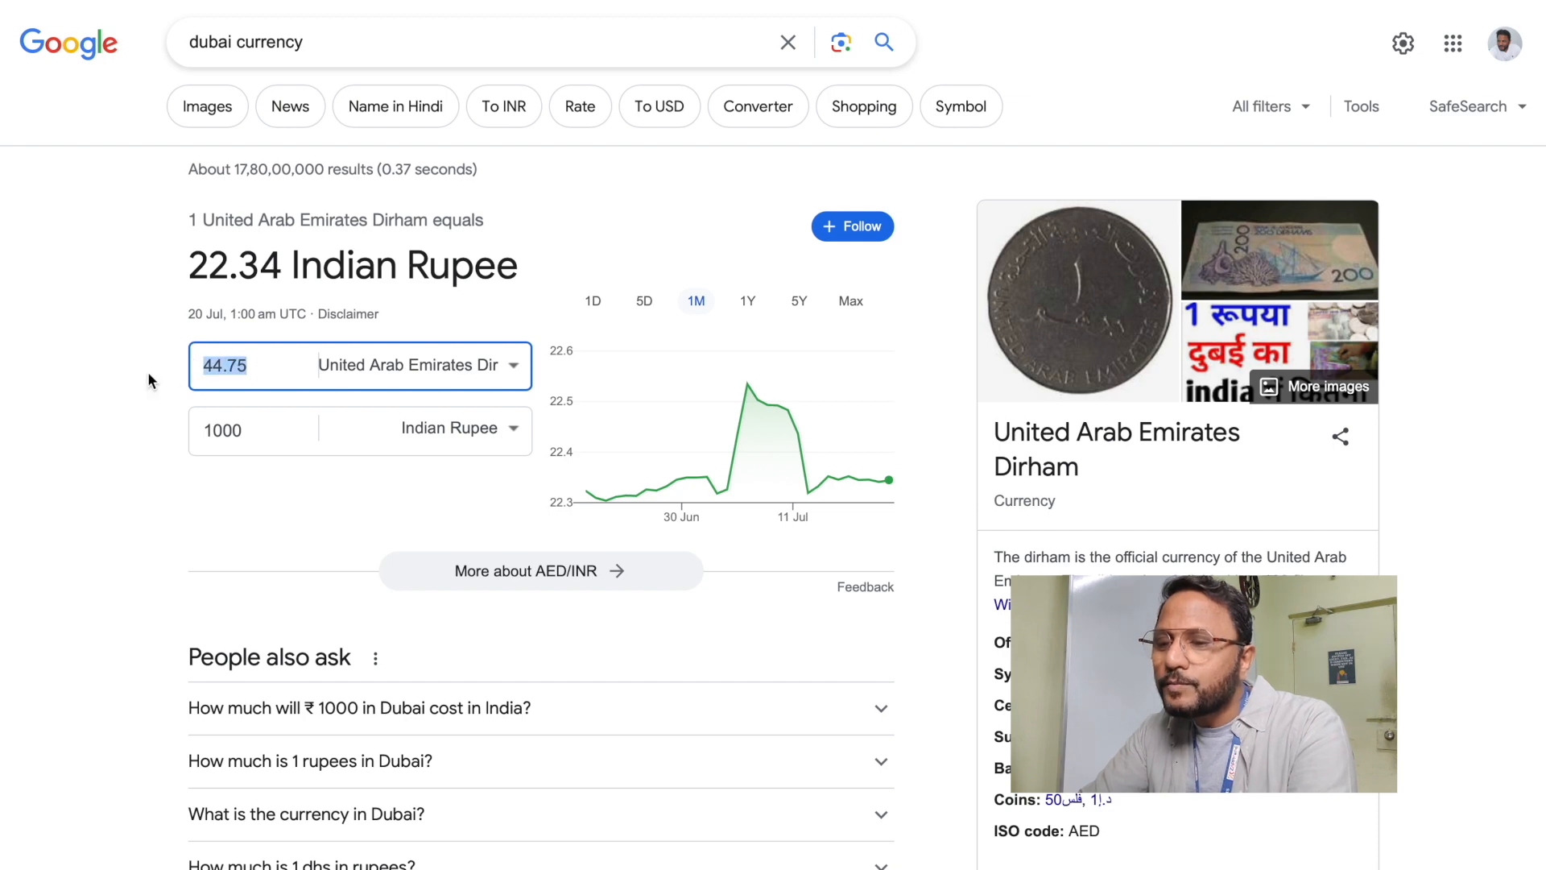